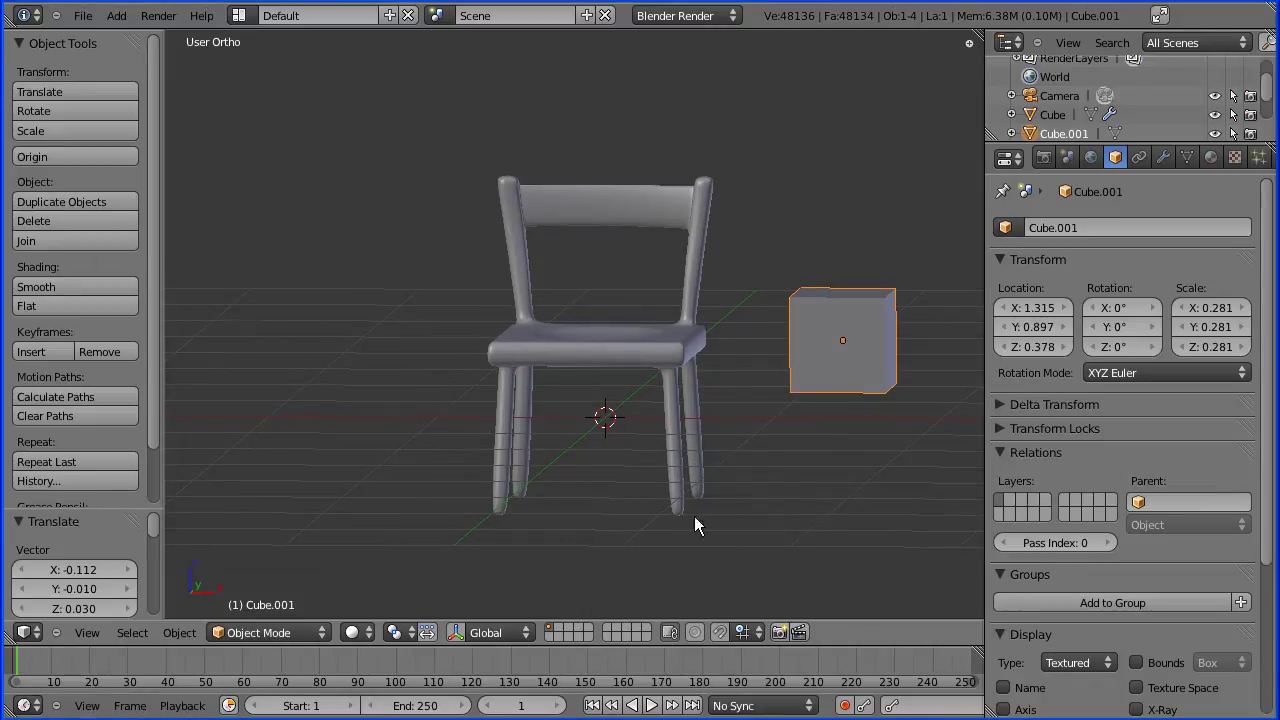
{"action": "mouse_move", "coordinate": [769, 489]}
{"action": "middle_mouse_down"}
{"action": "mouse_move", "coordinate": [734, 491]}
{"action": "mouse_move", "coordinate": [762, 510]}
{"action": "middle_mouse_up"}
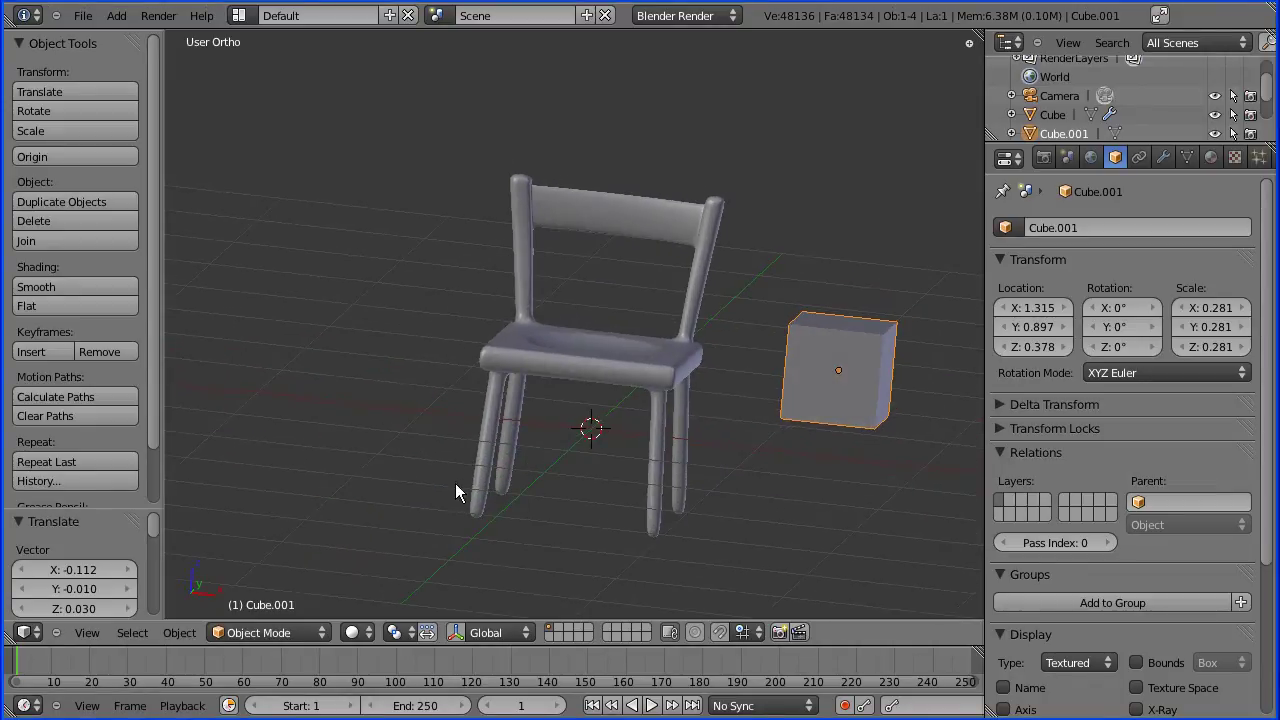
{"action": "middle_click_drag", "start_coordinate": [455, 483], "coordinate": [667, 550]}
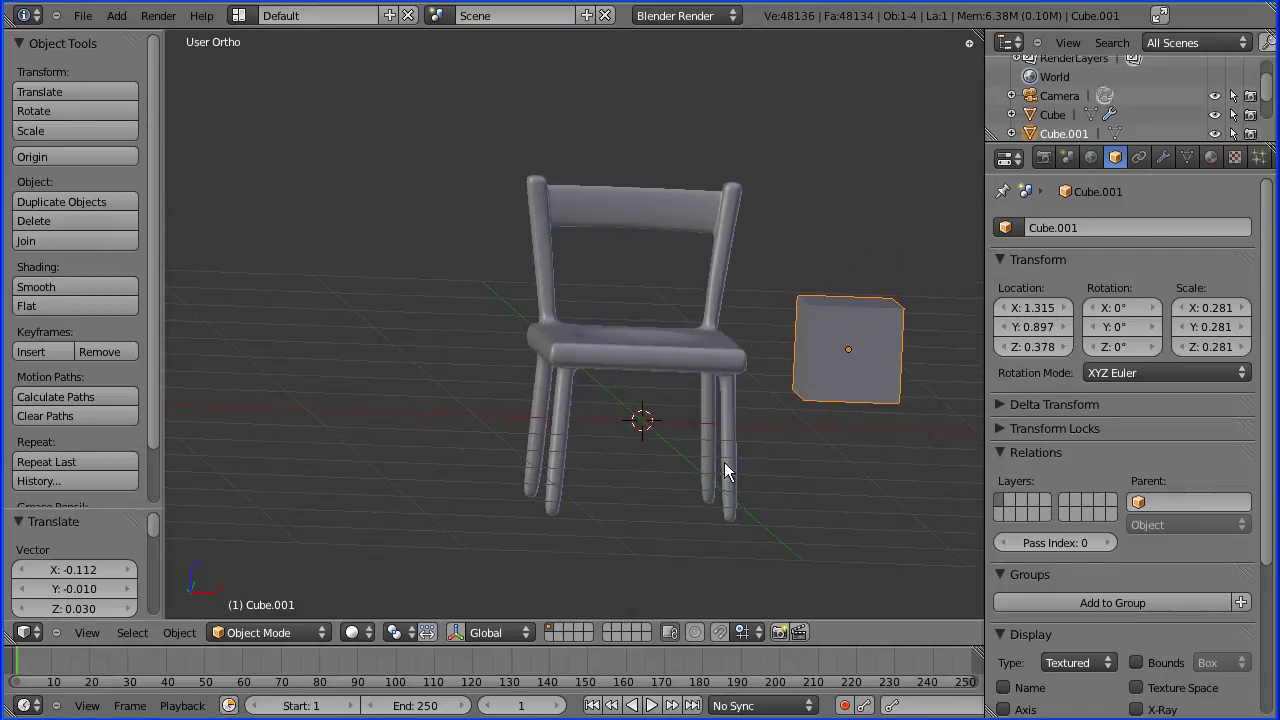
{"action": "middle_click_drag", "start_coordinate": [501, 365], "coordinate": [440, 394]}
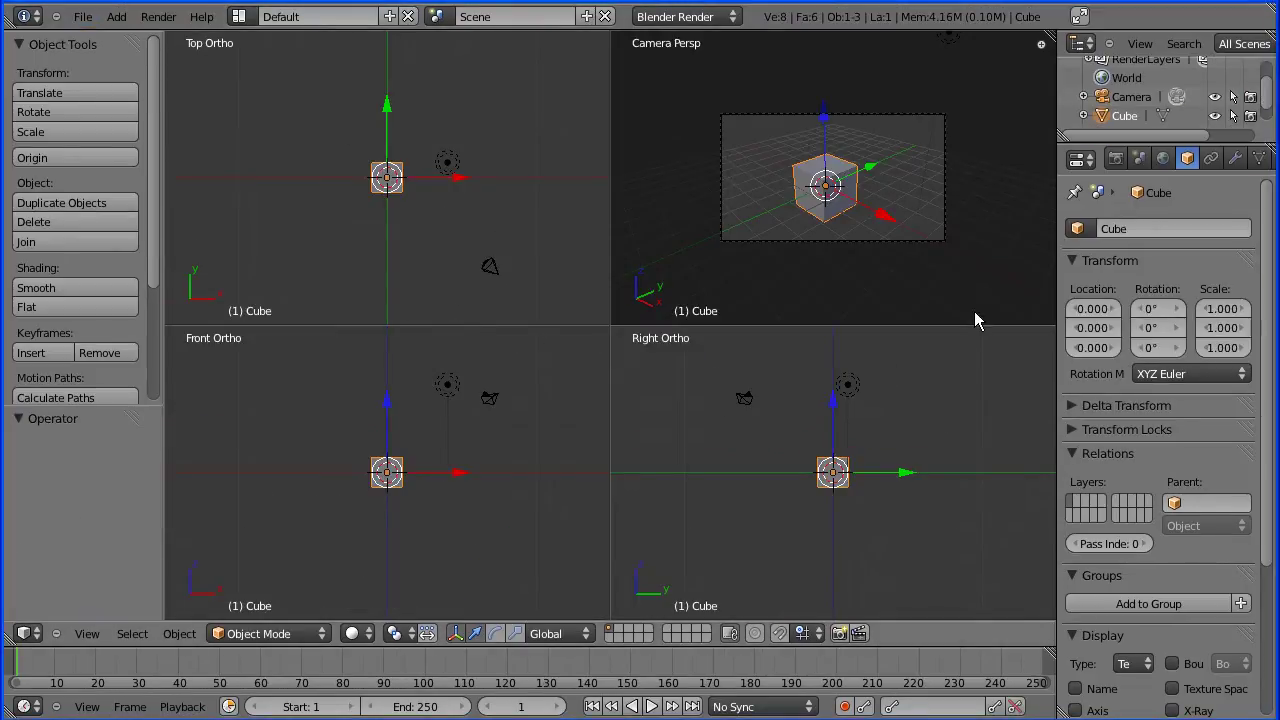
Widen the object properties area and set the cube's scale to 4 in X, 4 in Y and 0.5 in Z
{"action": "left_click_drag", "start_coordinate": [1055, 348], "coordinate": [985, 348]}
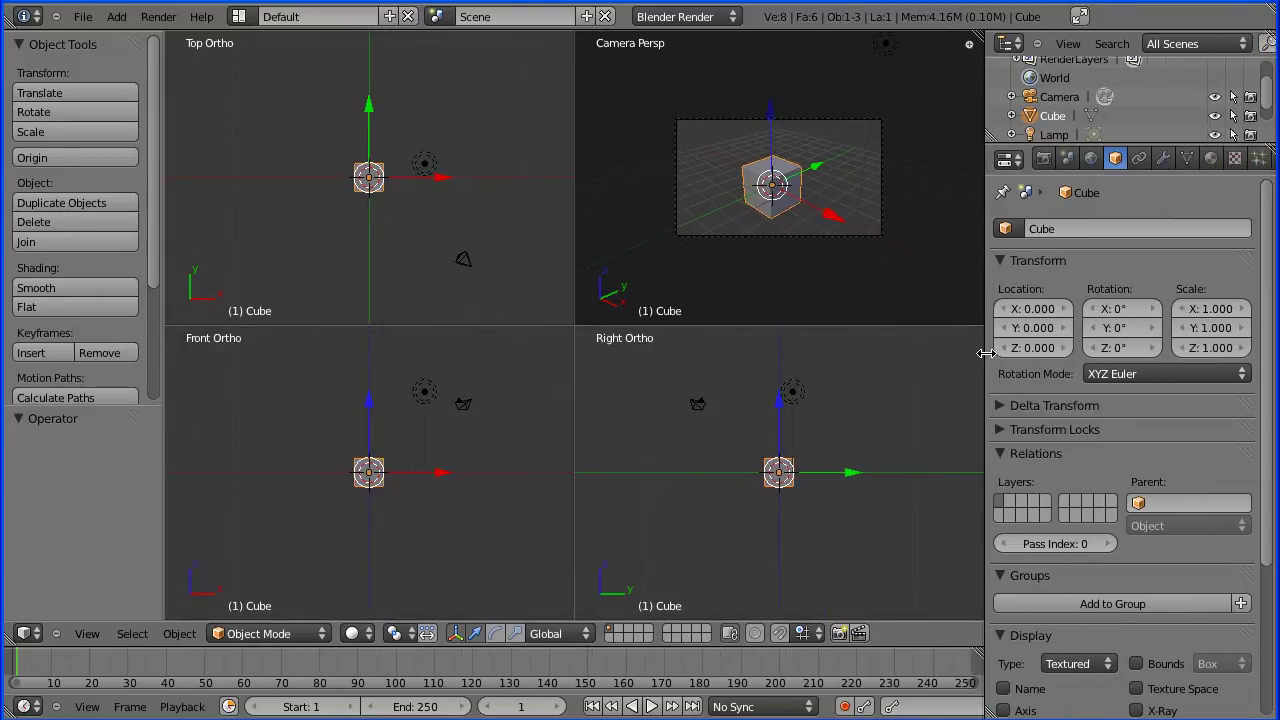
{"action": "left_click", "coordinate": [1215, 309]}
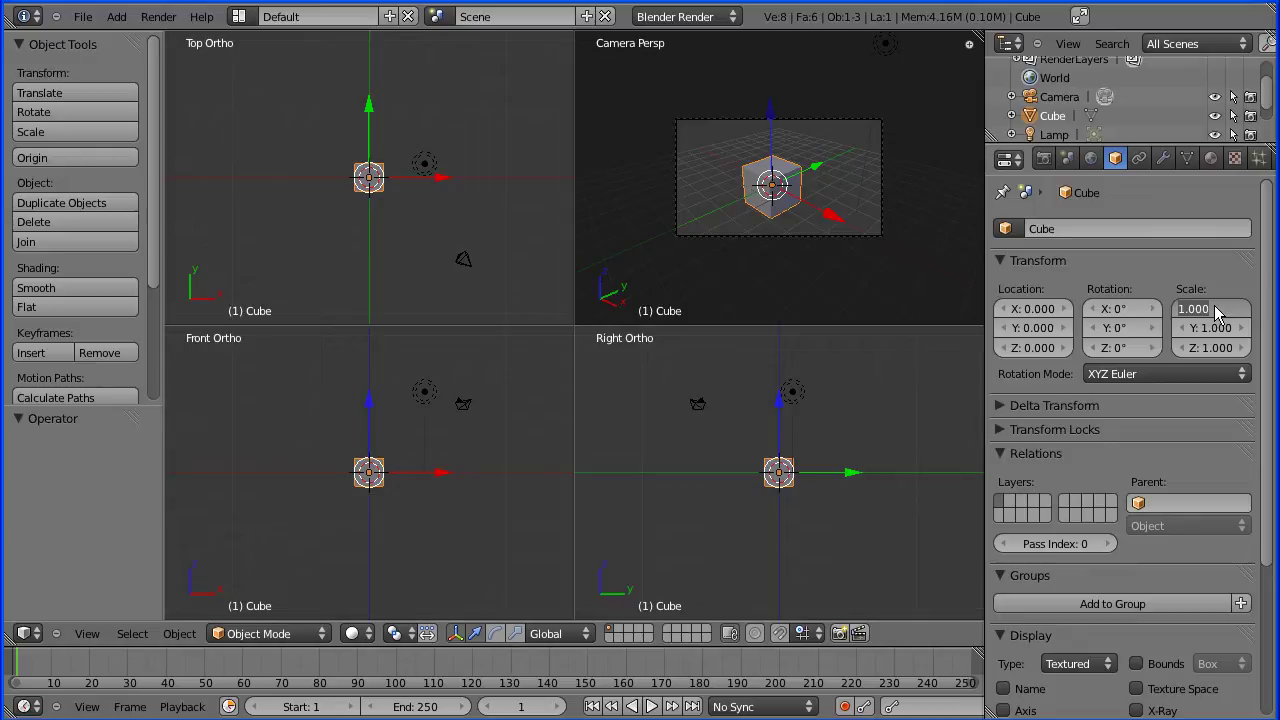
{"action": "type", "text": "4"}
{"action": "key", "text": "Return"}
{"action": "left_click", "coordinate": [1208, 328]}
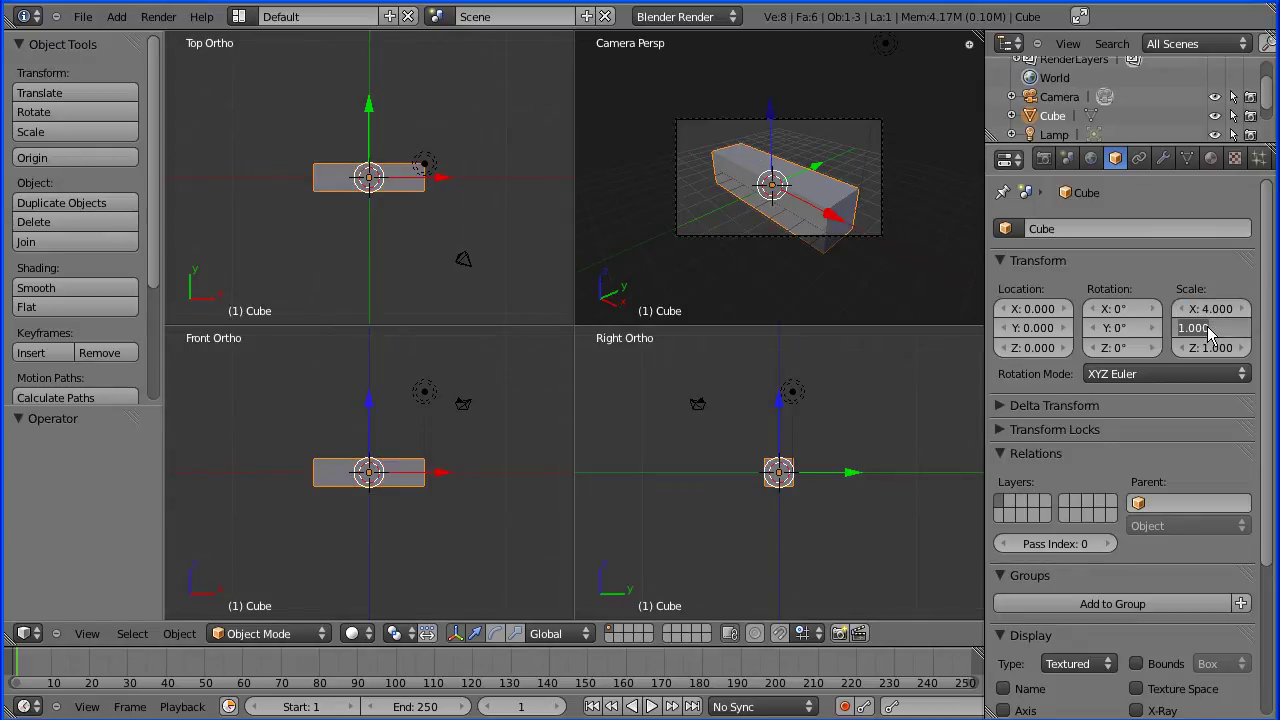
{"action": "type", "text": "4"}
{"action": "key", "text": "Return"}
{"action": "left_click", "coordinate": [1213, 348]}
{"action": "type", "text": "0"}
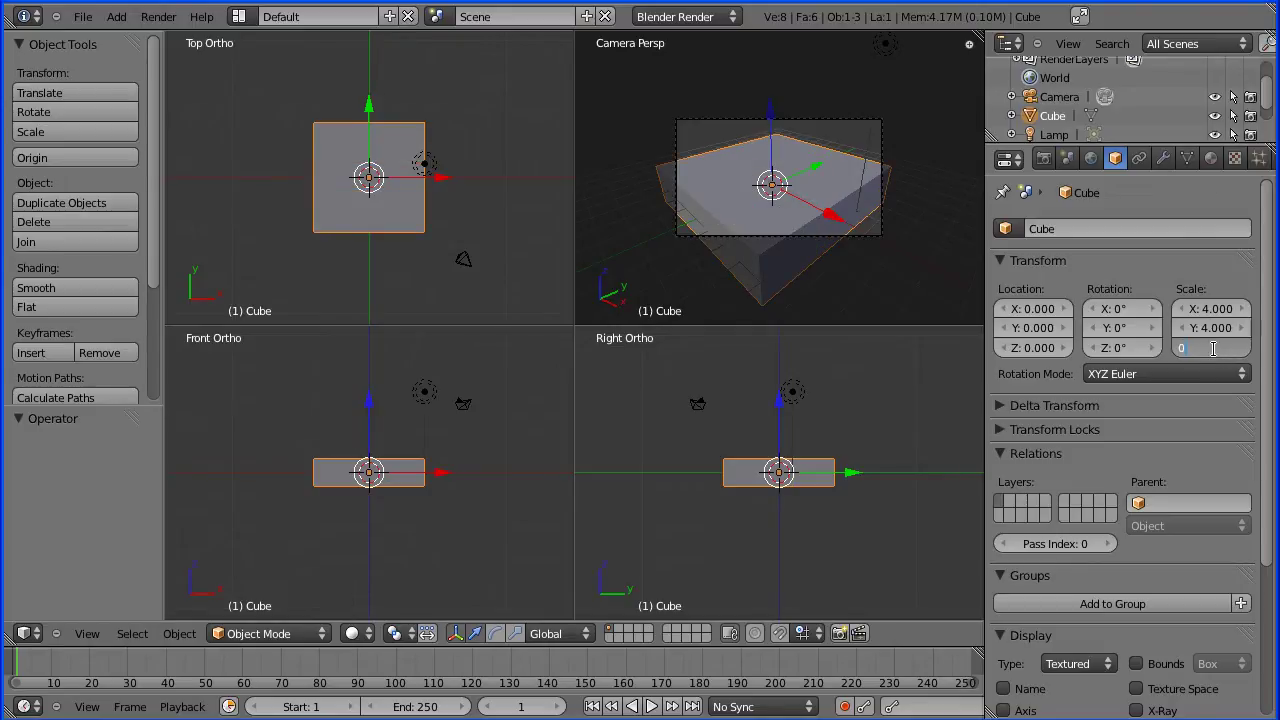
{"action": "type", "text": ".5"}
{"action": "key", "text": "Return"}
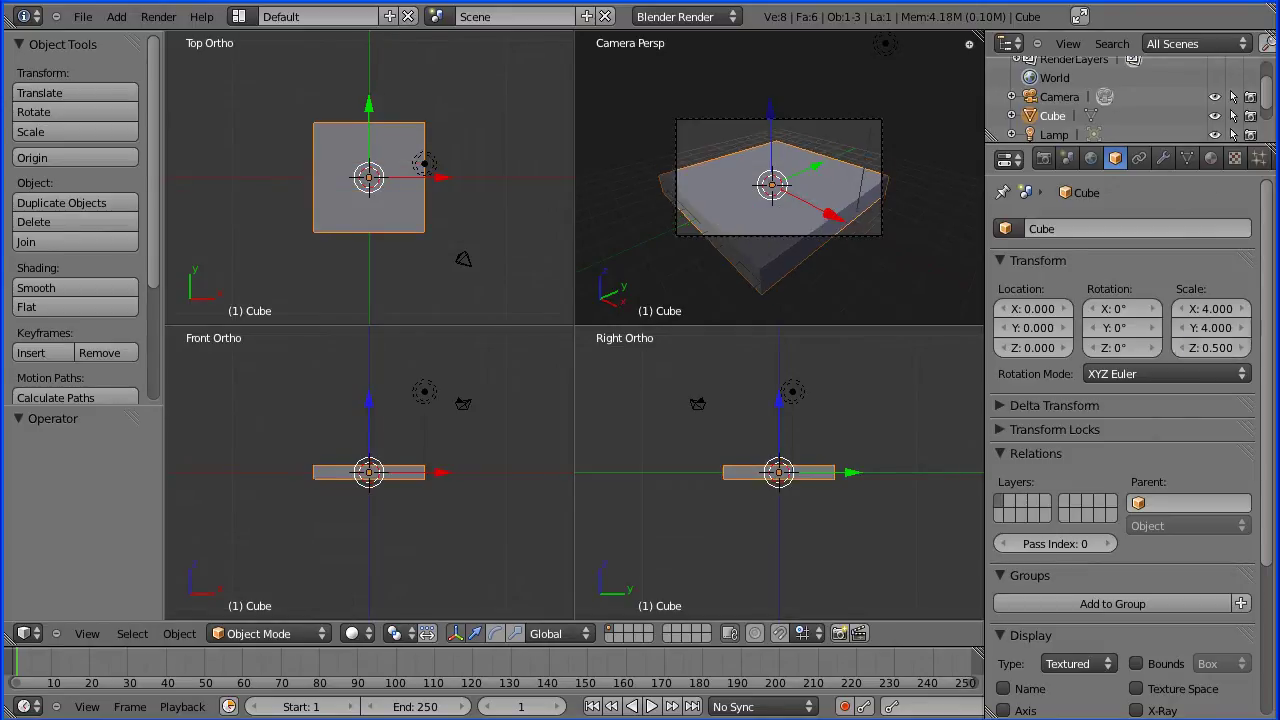
Add a Subdivision Surface modifier to the flattened cube with 2 view subdivisions
{"action": "left_click", "coordinate": [1166, 160]}
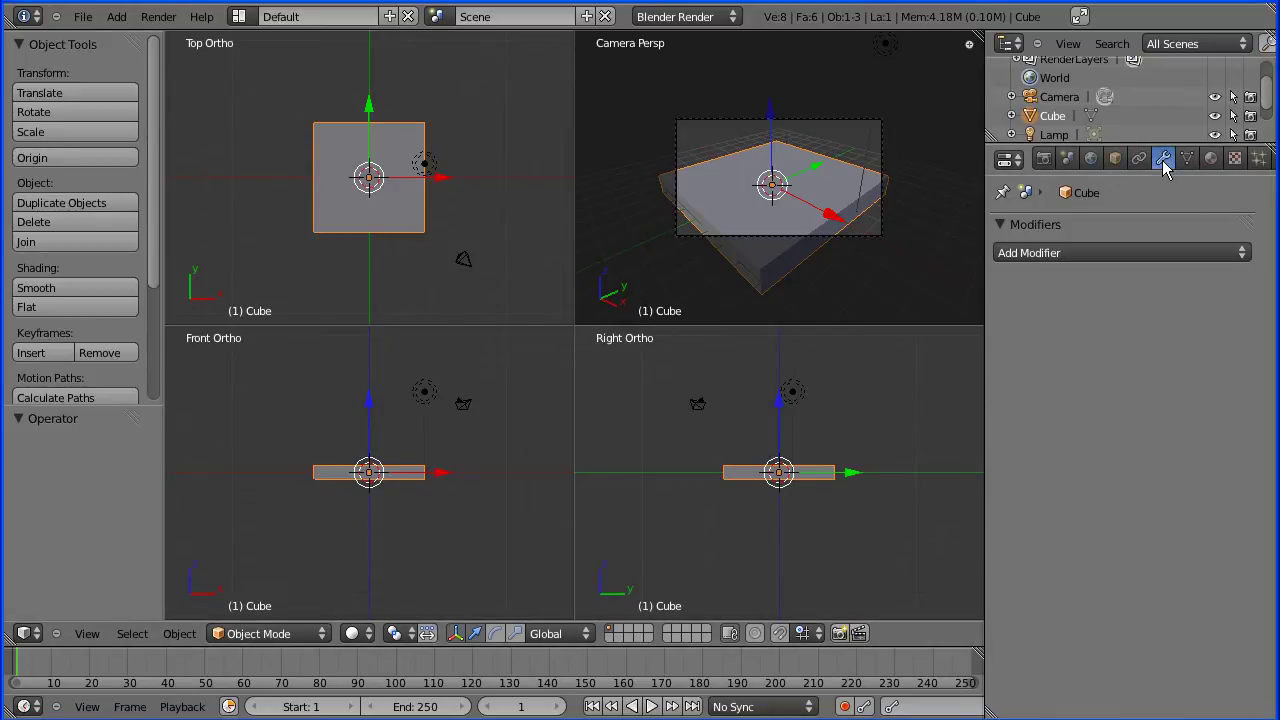
{"action": "left_click", "coordinate": [1166, 252]}
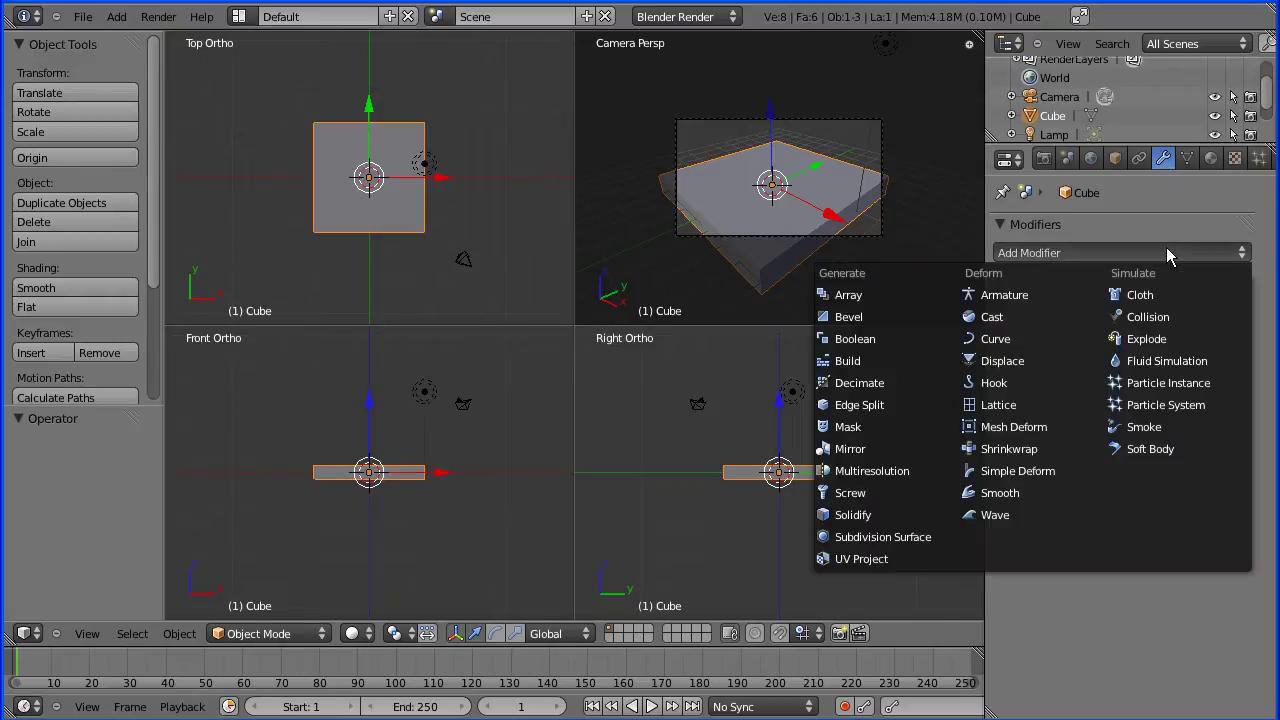
{"action": "left_click", "coordinate": [955, 545]}
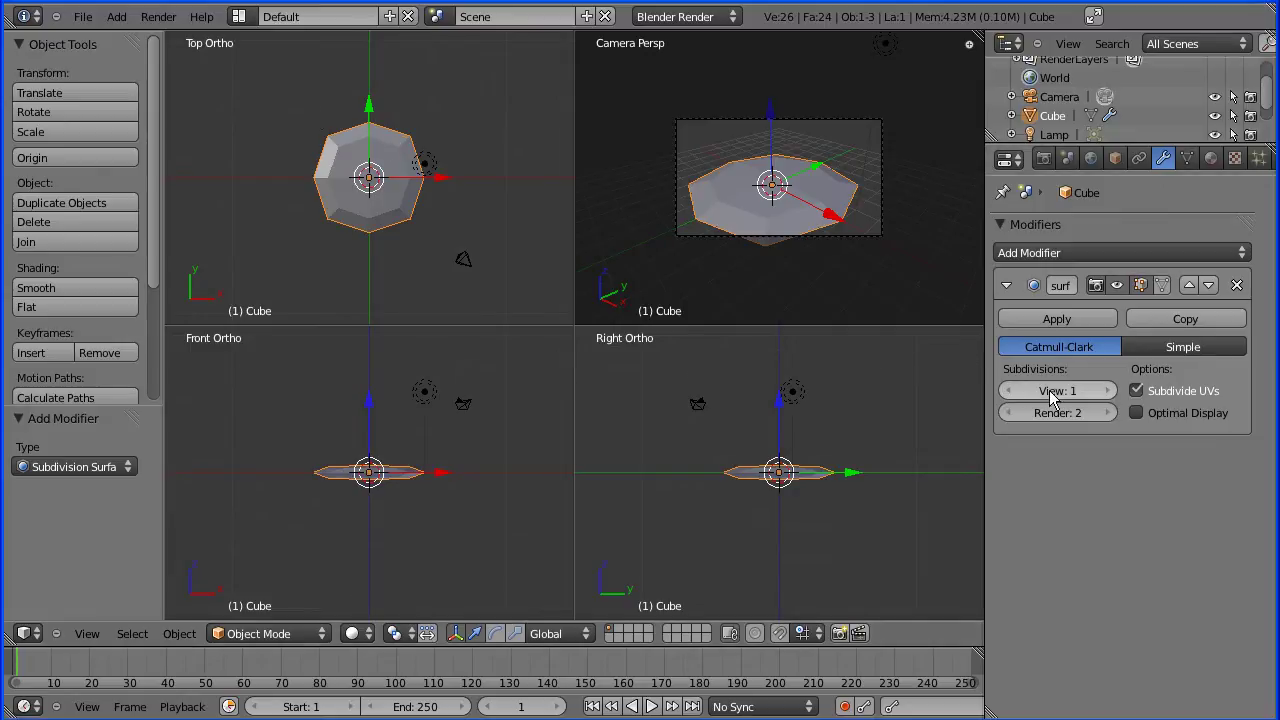
{"action": "left_click", "coordinate": [1109, 391]}
{"action": "left_click", "coordinate": [1108, 391]}
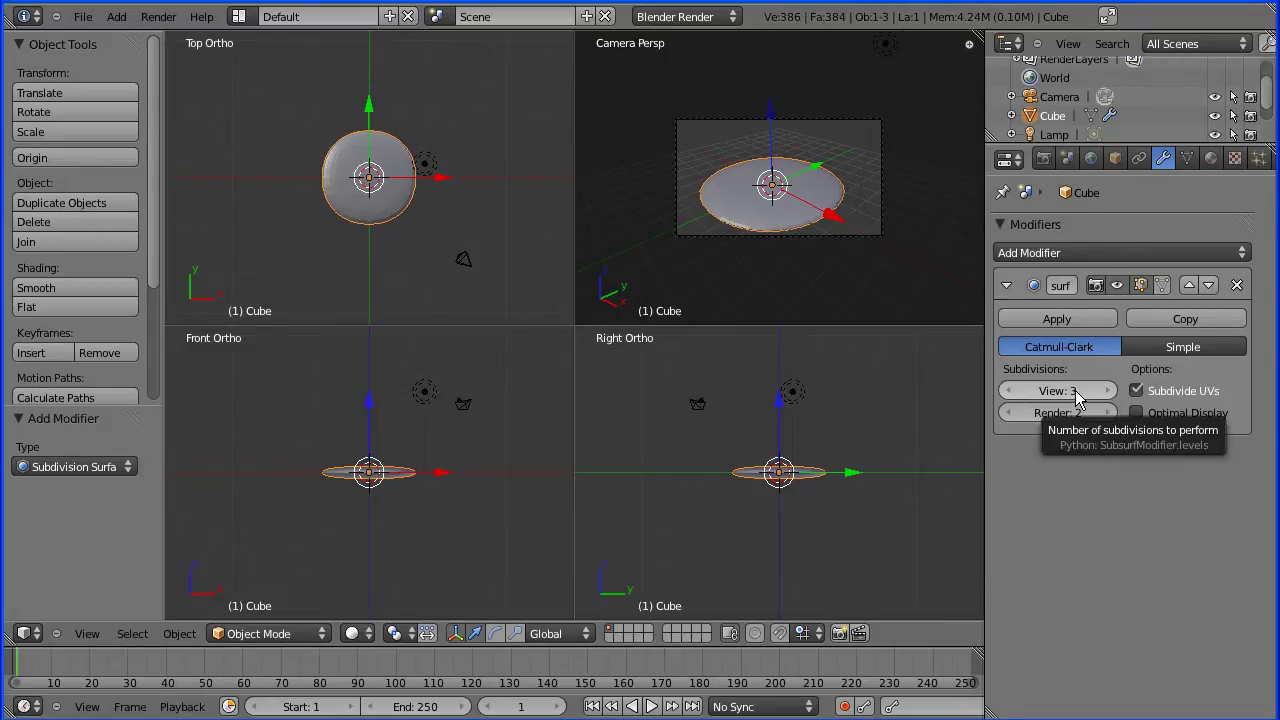
{"action": "left_click", "coordinate": [1007, 393]}
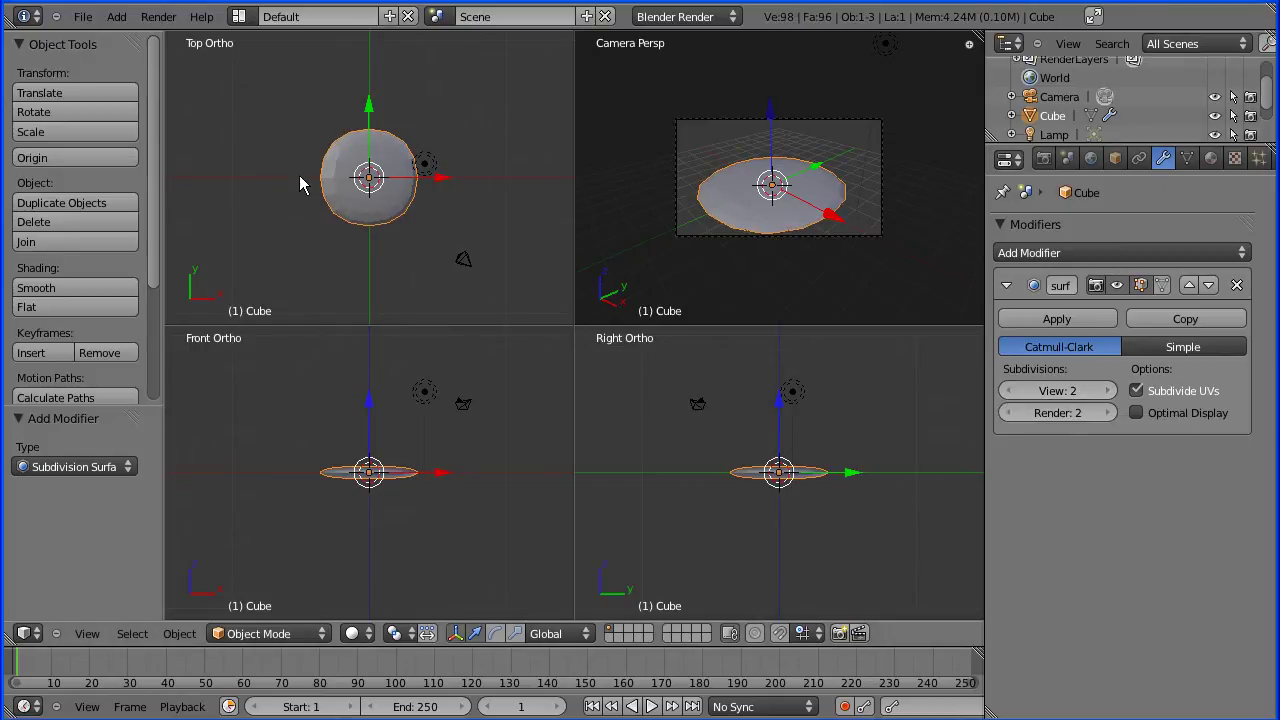
Switch from the quad view to a single 3D view showing the flattened cube close up at an angle
{"action": "left_click", "coordinate": [87, 634]}
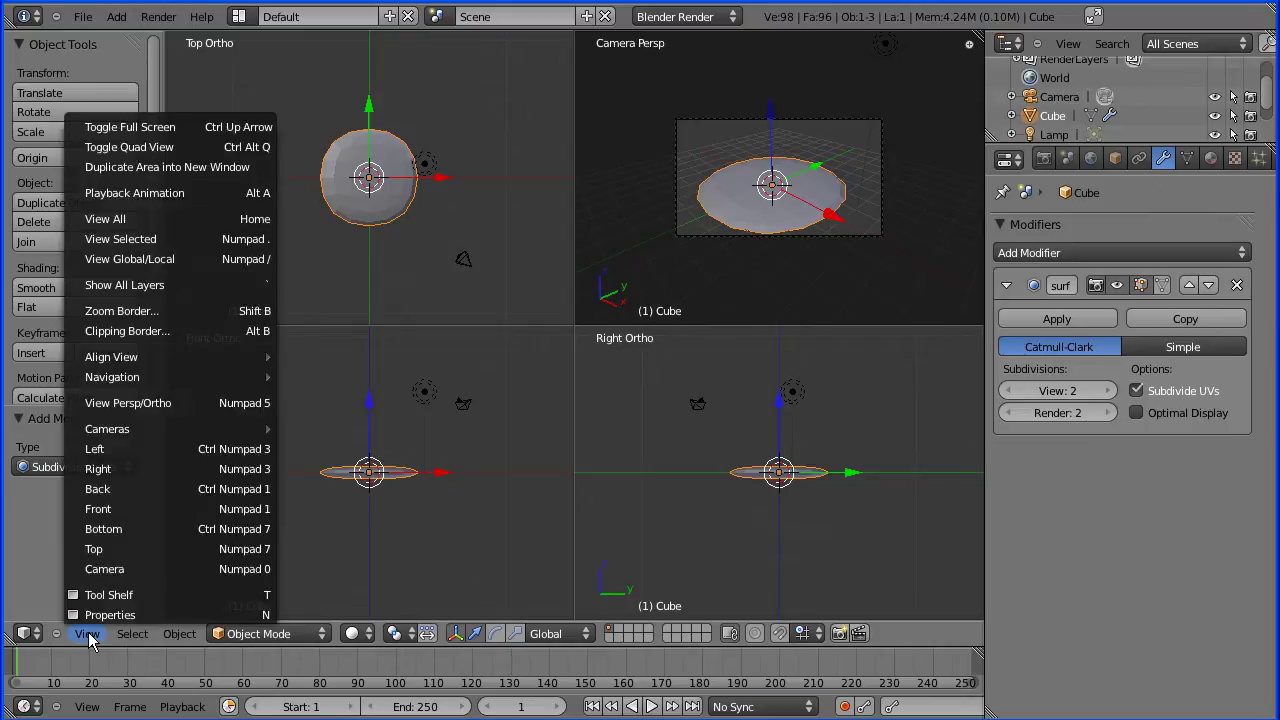
{"action": "left_click", "coordinate": [198, 150]}
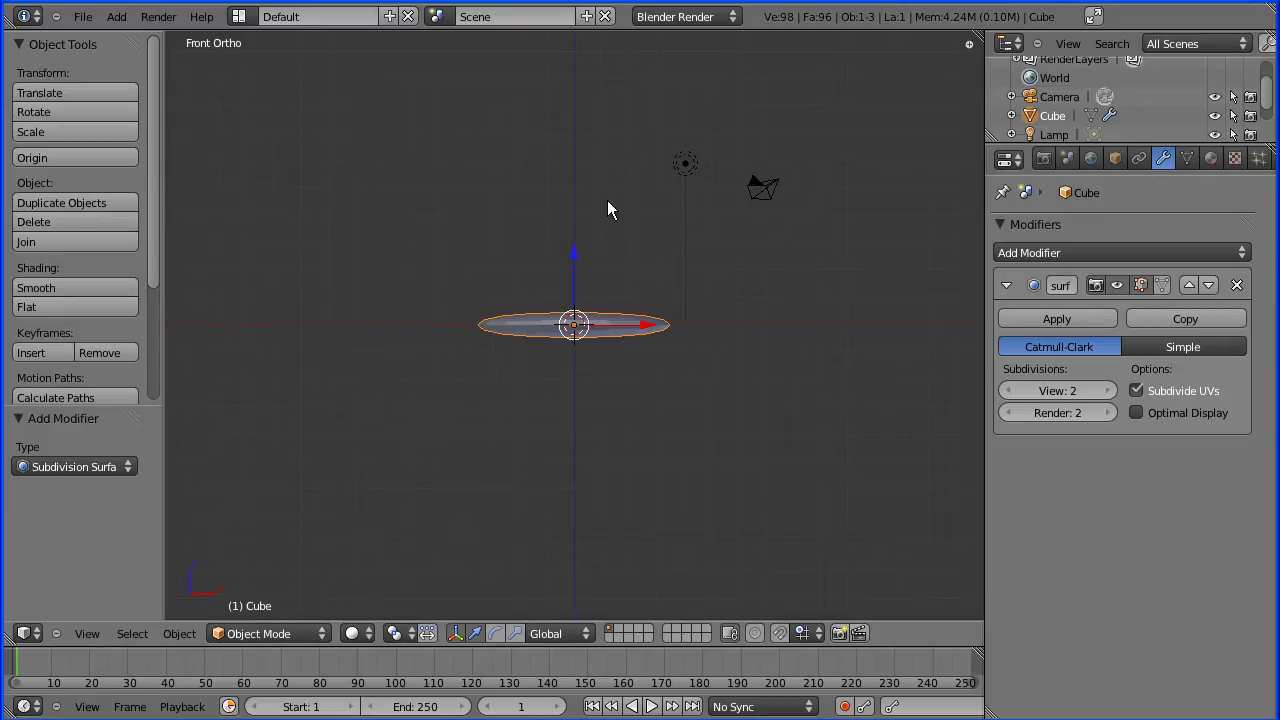
{"action": "middle_click_drag", "start_coordinate": [623, 194], "coordinate": [595, 256]}
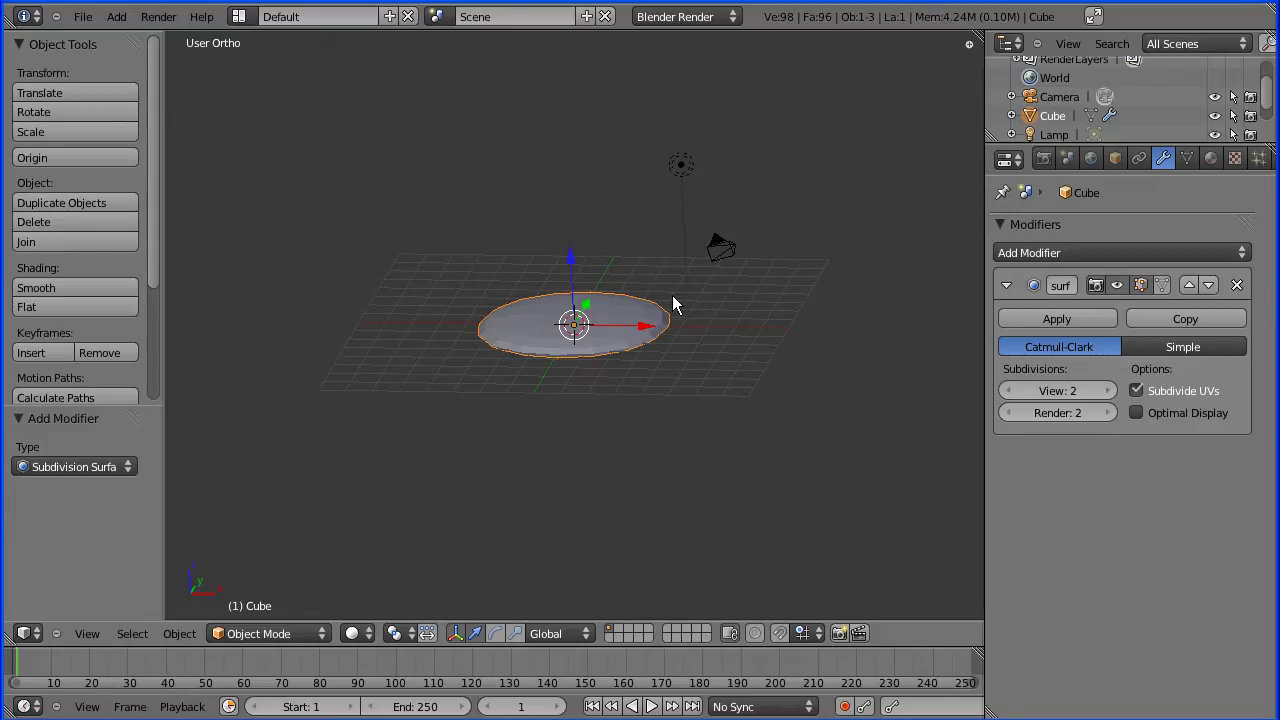
{"action": "scroll", "coordinate": [672, 295], "scroll_direction": "up", "scroll_amount": 4}
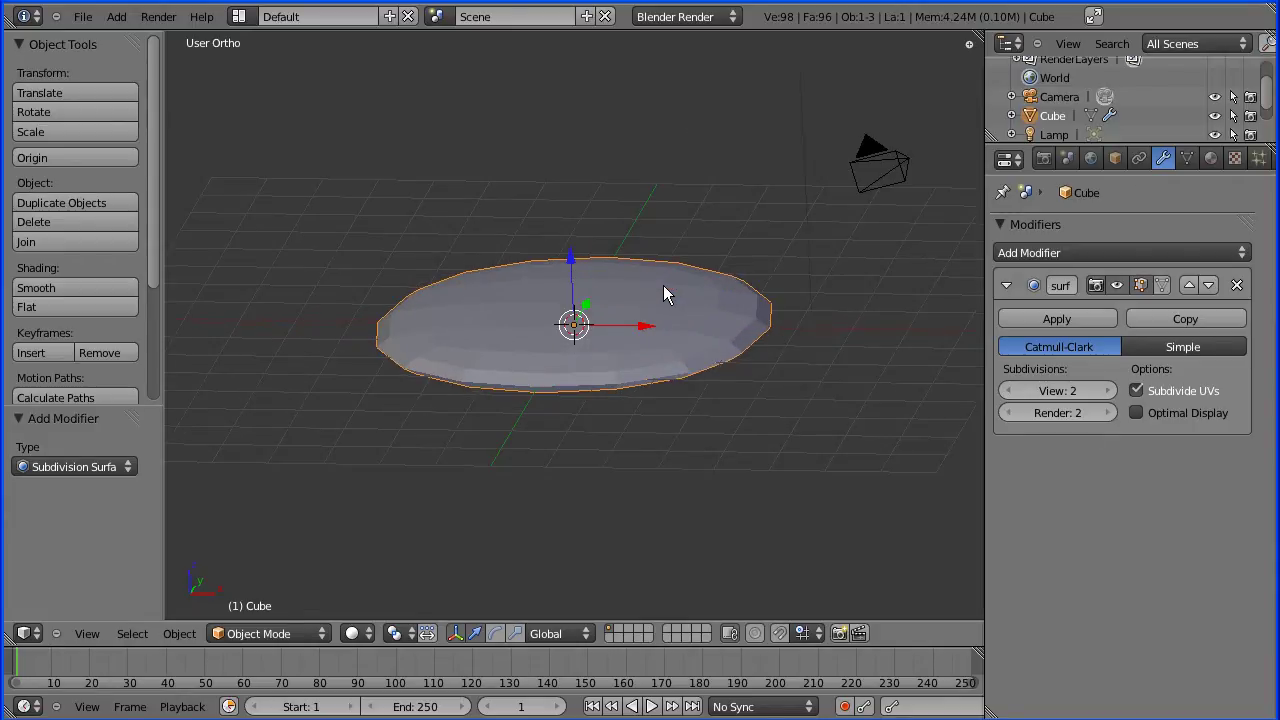
{"action": "scroll", "coordinate": [662, 284], "scroll_direction": "up", "scroll_amount": 2}
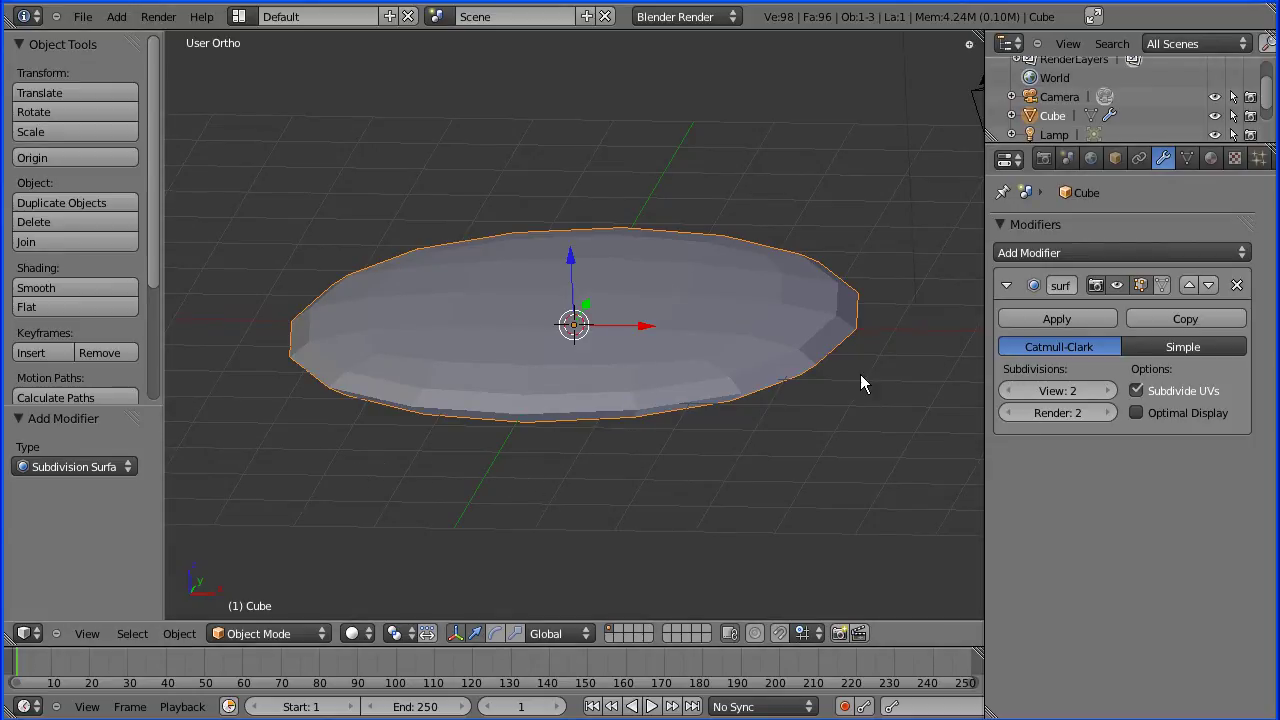
Set the Subdivision Surface modifier's view subdivisions to 4
{"action": "left_click", "coordinate": [1107, 391]}
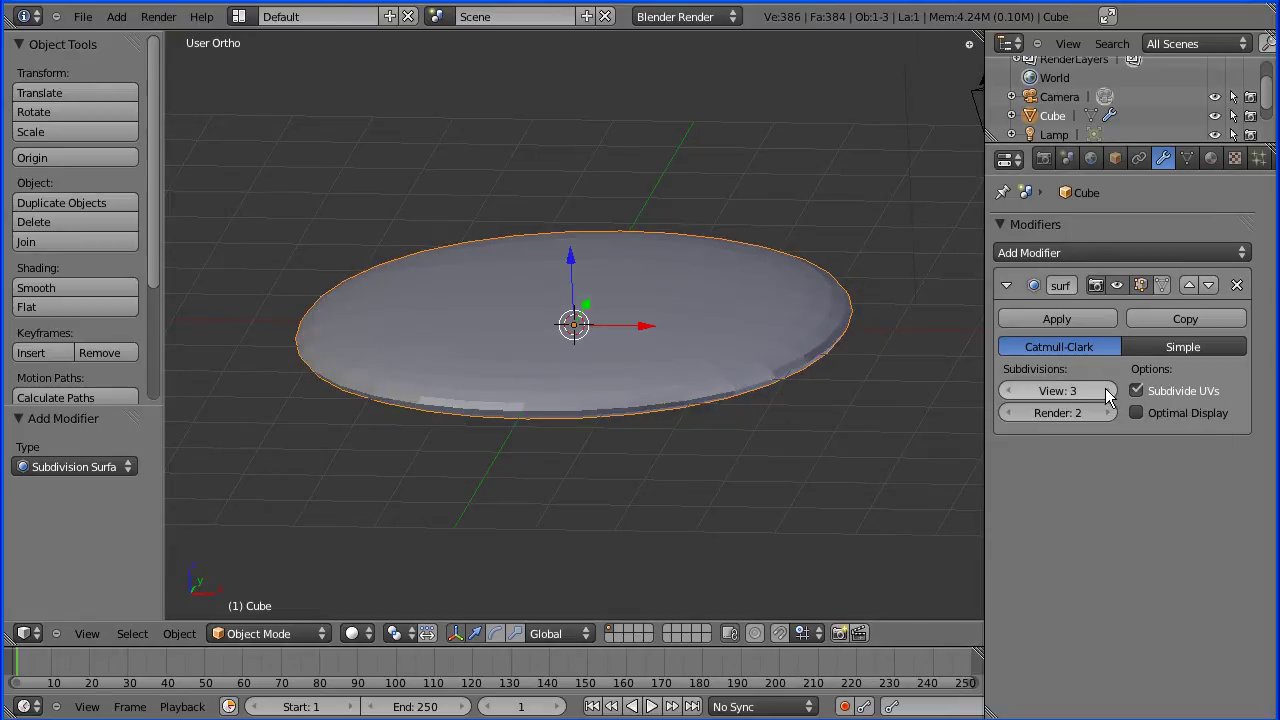
{"action": "left_click", "coordinate": [1107, 391]}
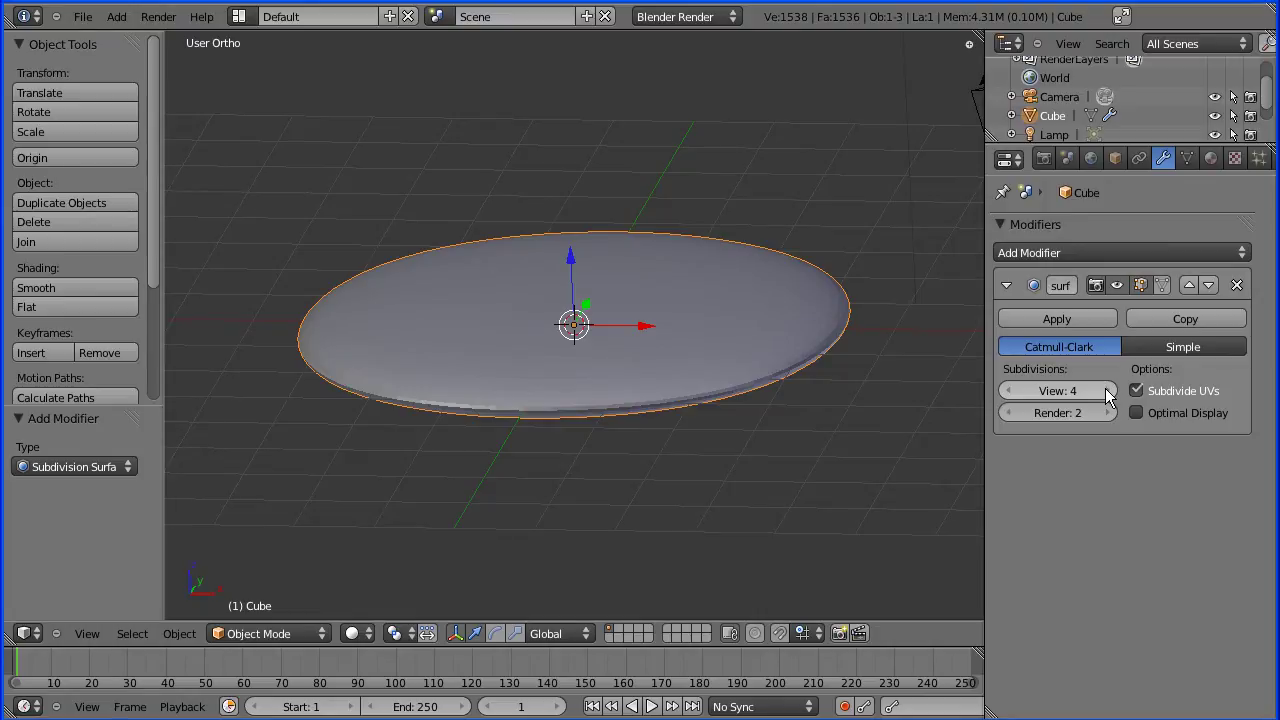
{"action": "left_click", "coordinate": [1007, 391]}
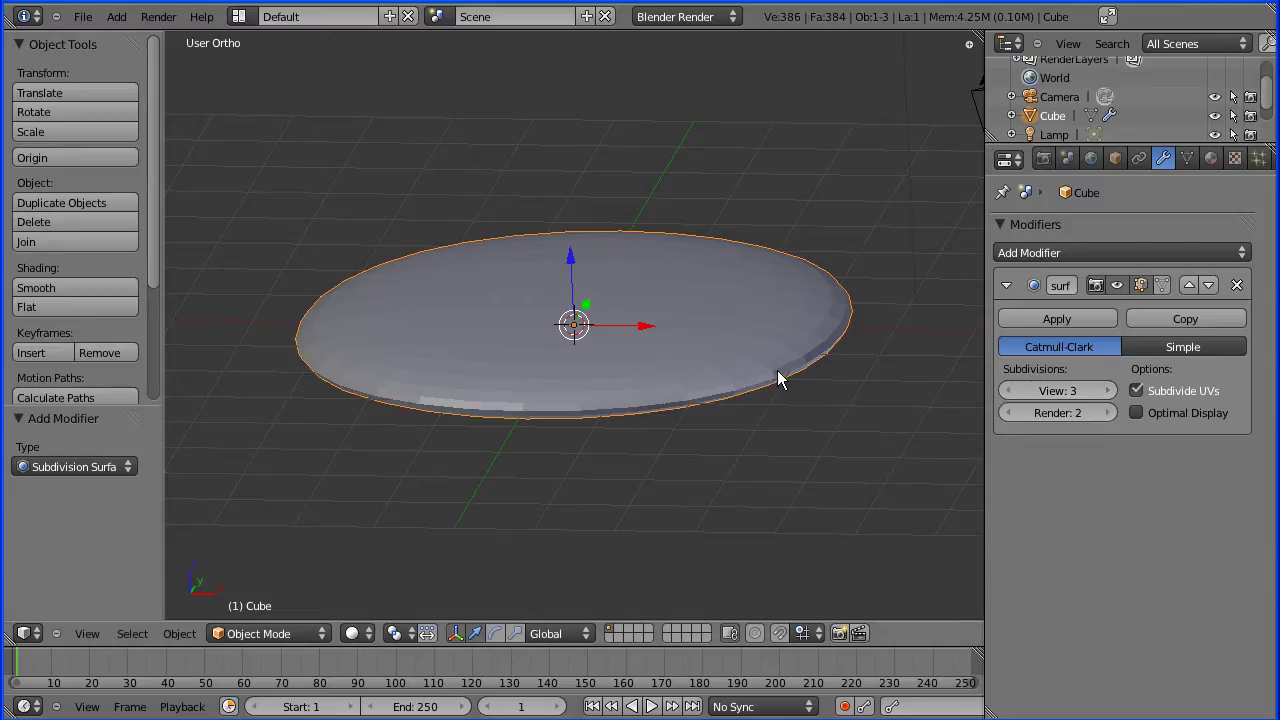
{"action": "left_click", "coordinate": [1110, 392]}
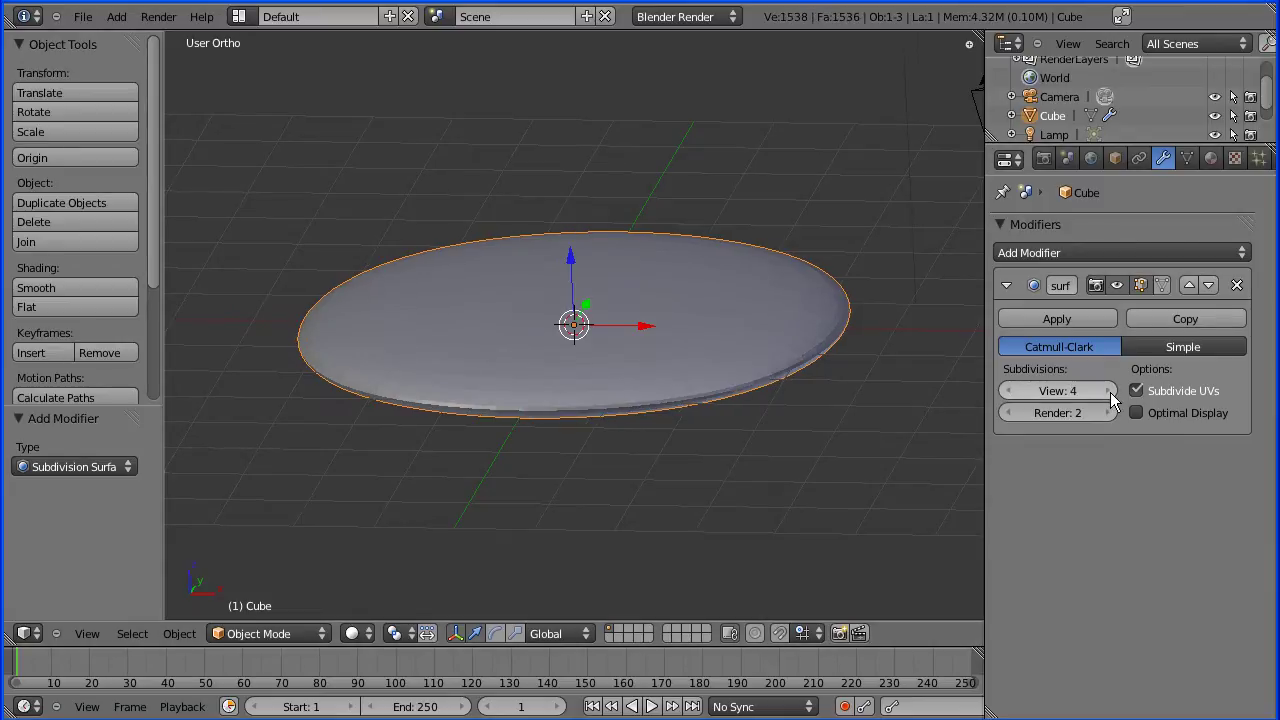
{"action": "left_click", "coordinate": [1110, 391]}
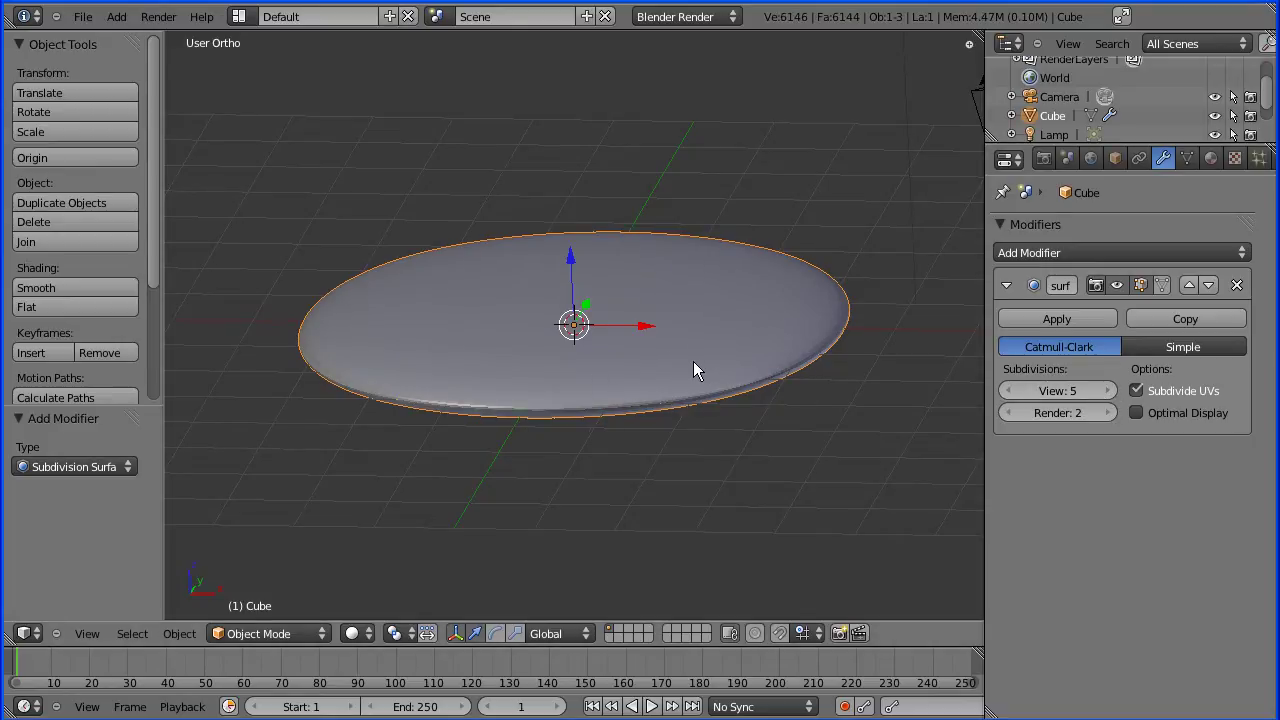
{"action": "left_click", "coordinate": [1008, 394]}
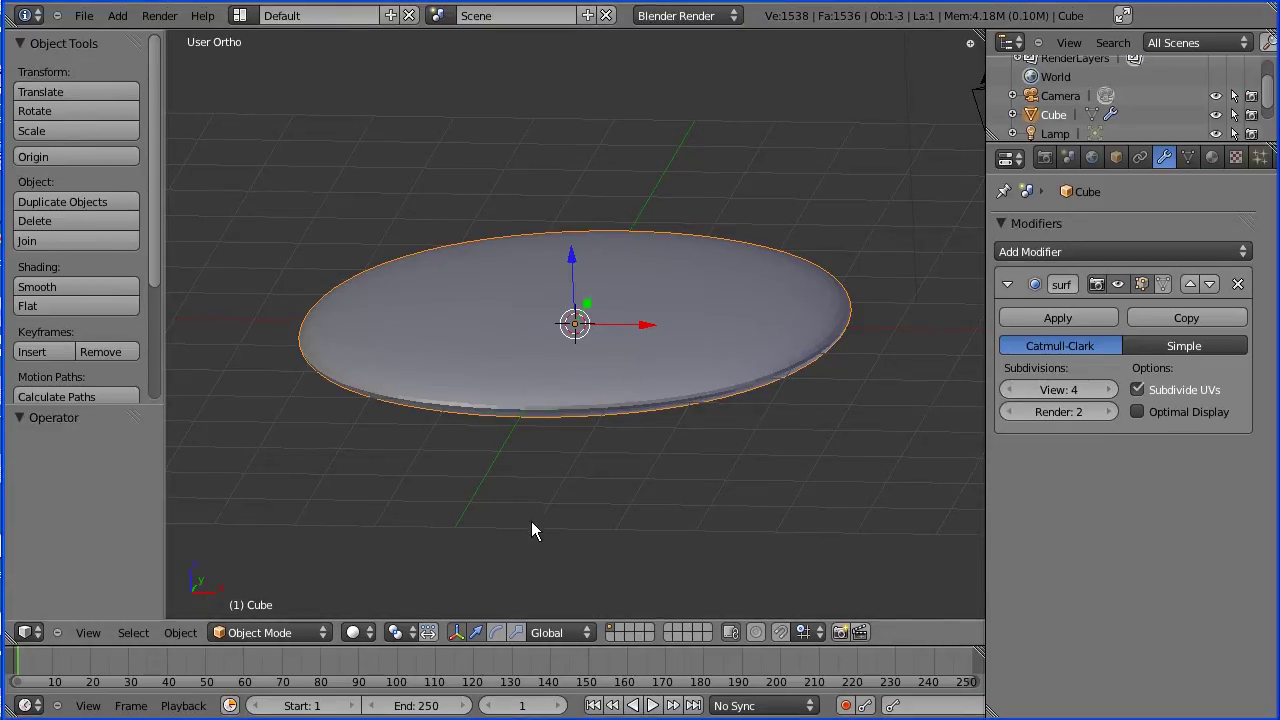
Enter Edit Mode and add a loop cut parallel to the block's front face, with an edge slide of 0.9
{"action": "left_click", "coordinate": [310, 634]}
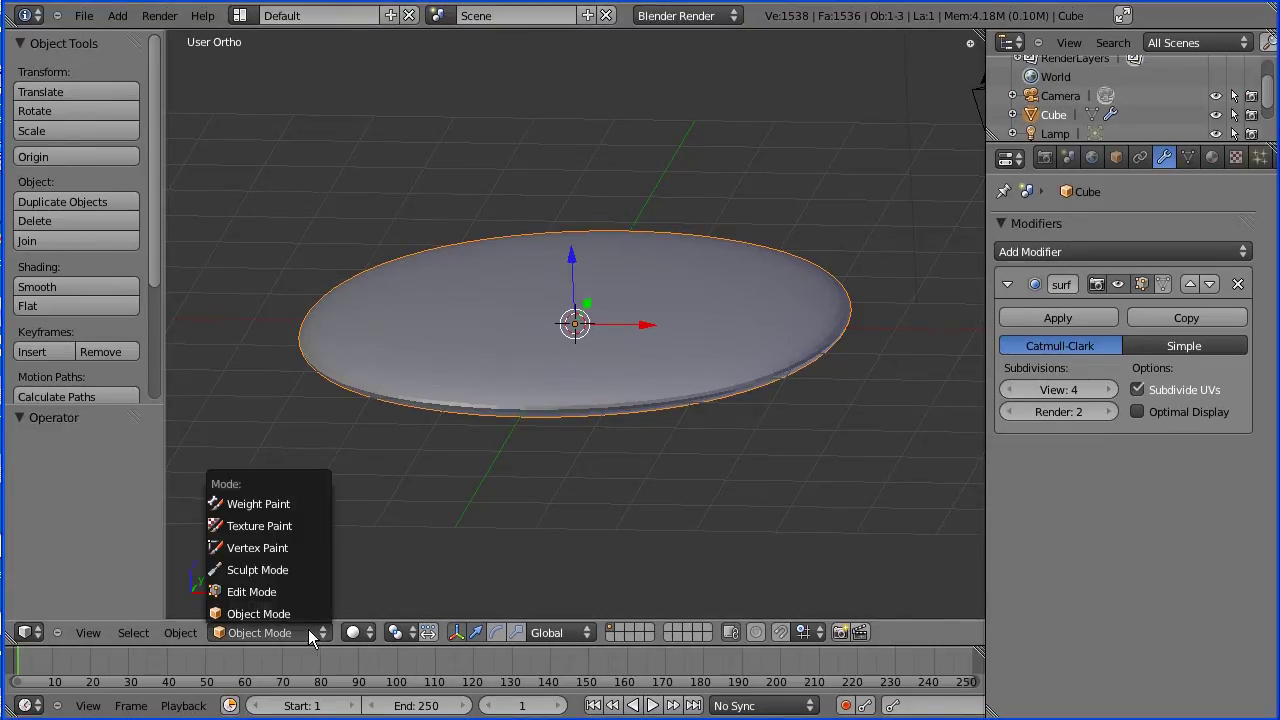
{"action": "left_click", "coordinate": [251, 592]}
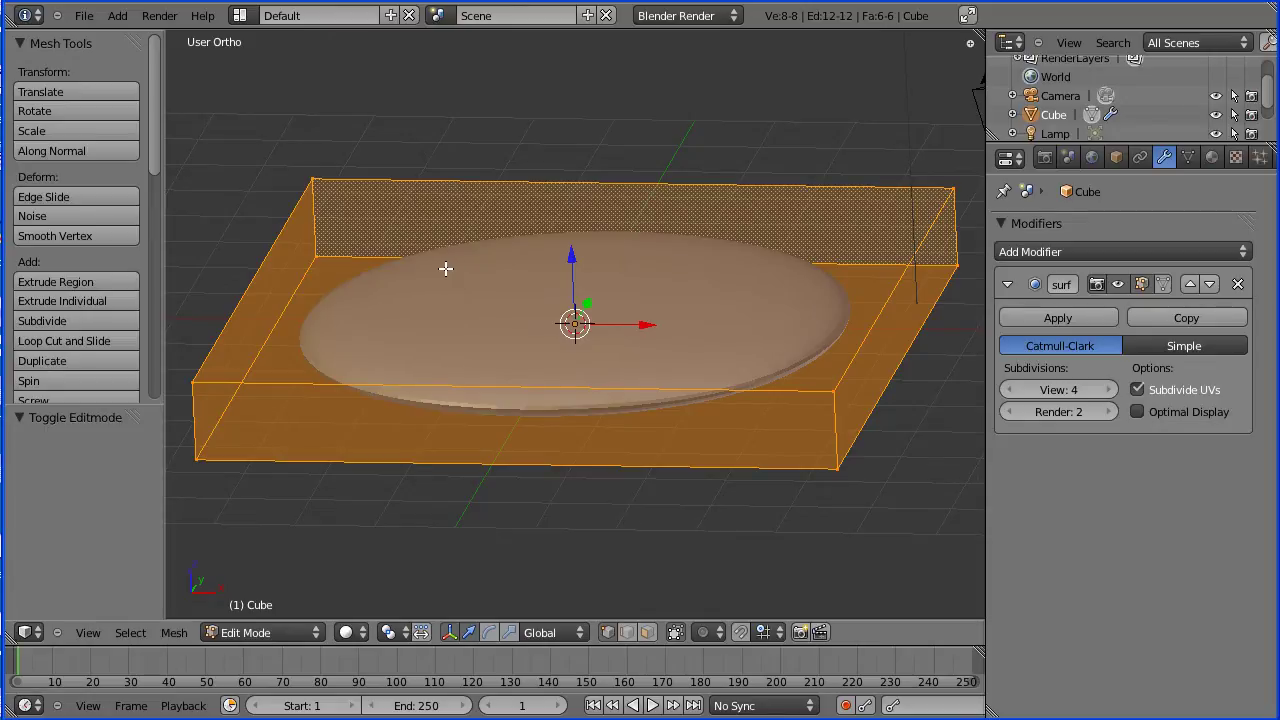
{"action": "left_click", "coordinate": [118, 341]}
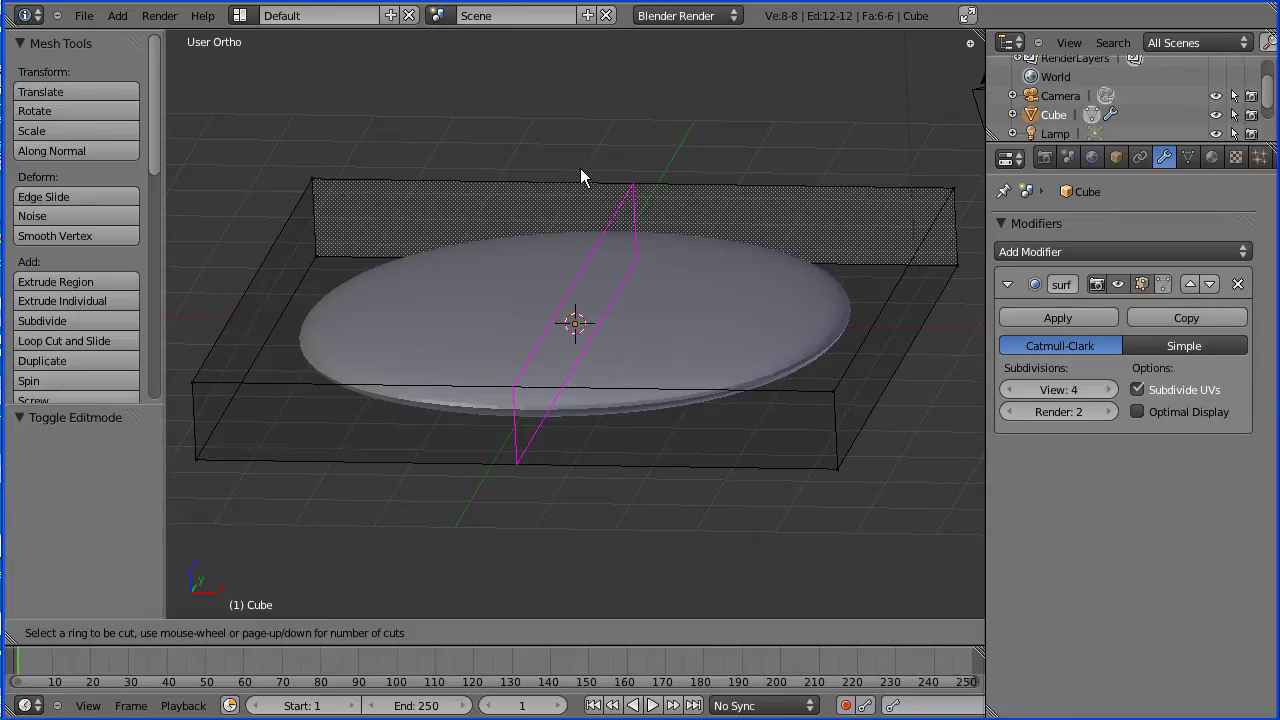
{"action": "left_click", "coordinate": [239, 272]}
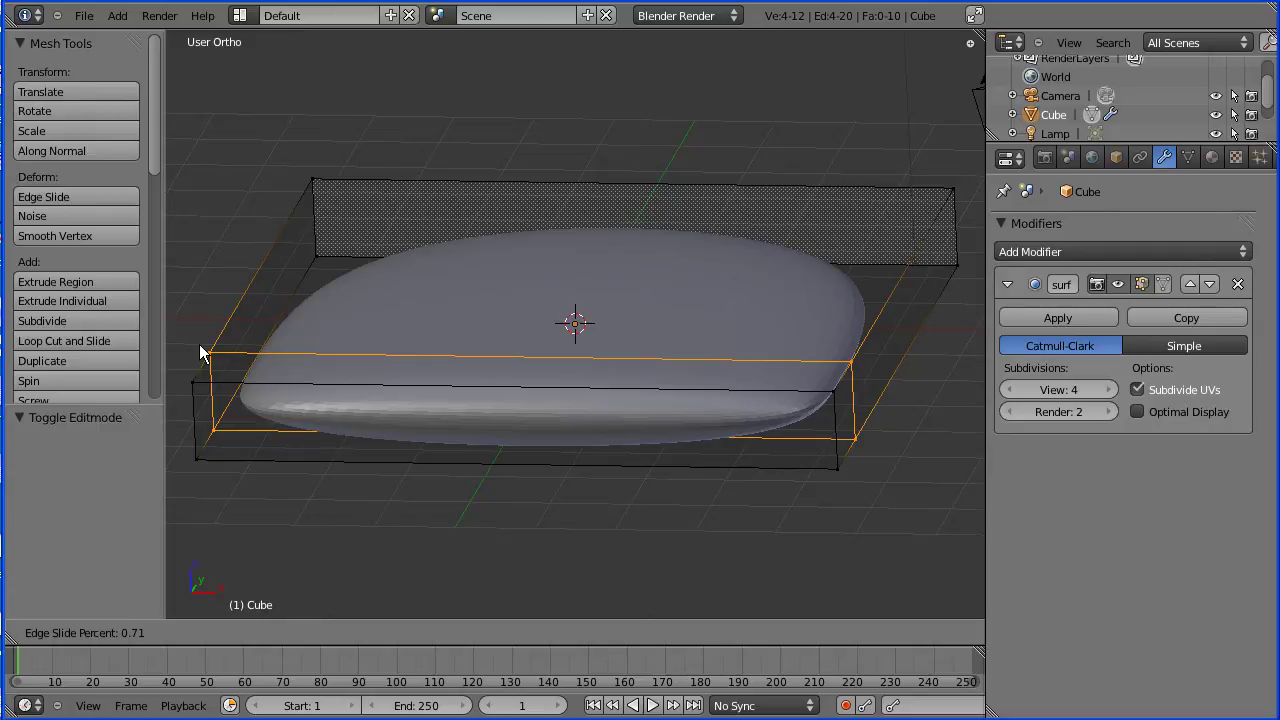
{"action": "type", "text": "0.9"}
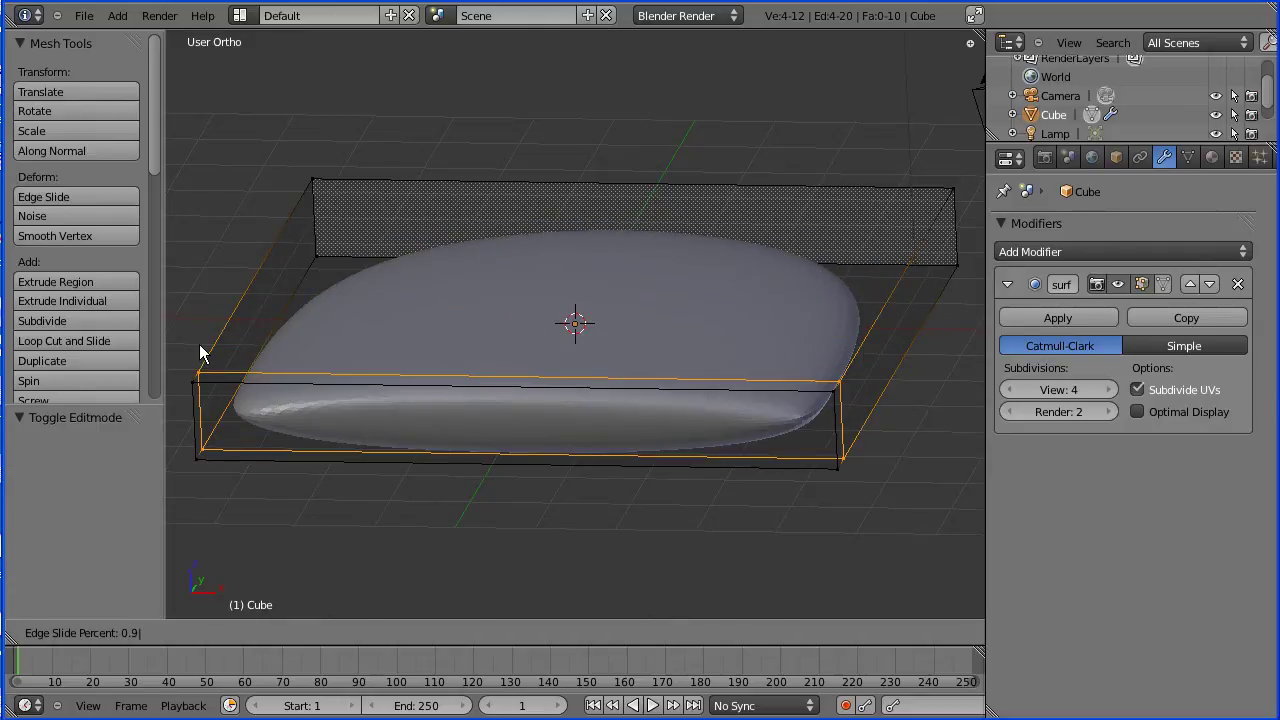
{"action": "key", "text": "Return"}
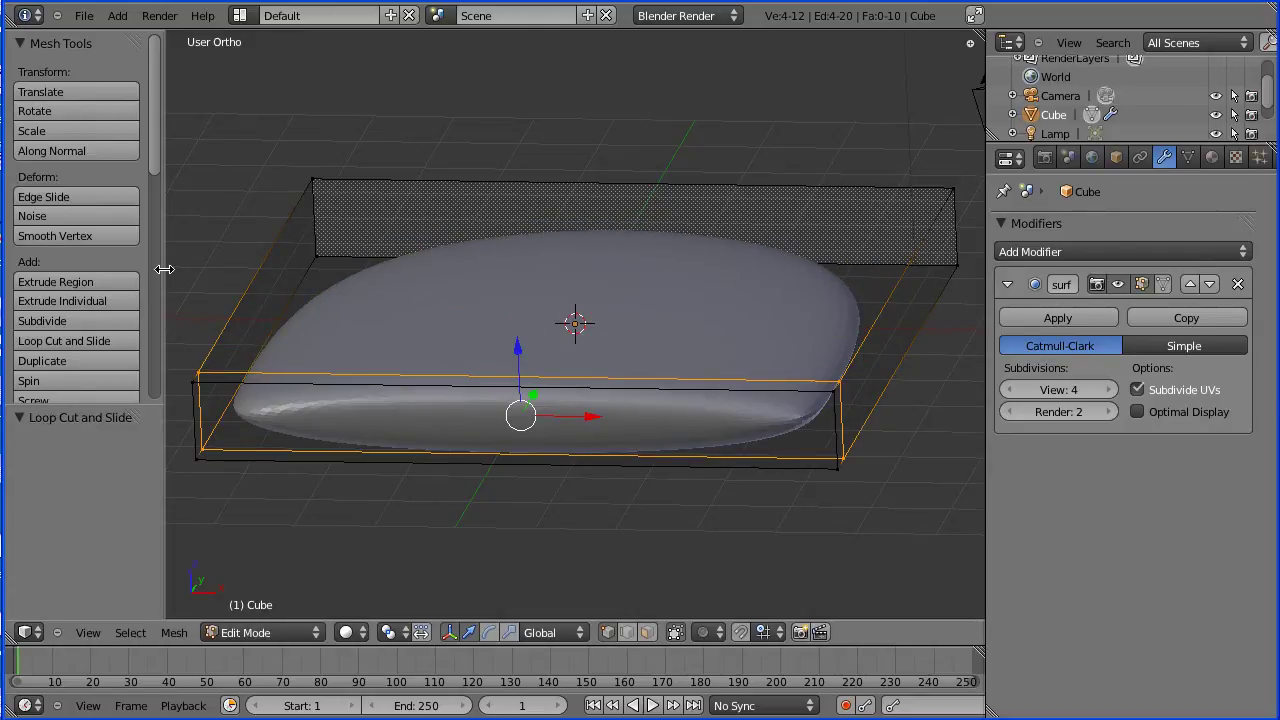
Add a second loop cut parallel to the block's back face, with an edge slide of -0.9
{"action": "left_click", "coordinate": [116, 338]}
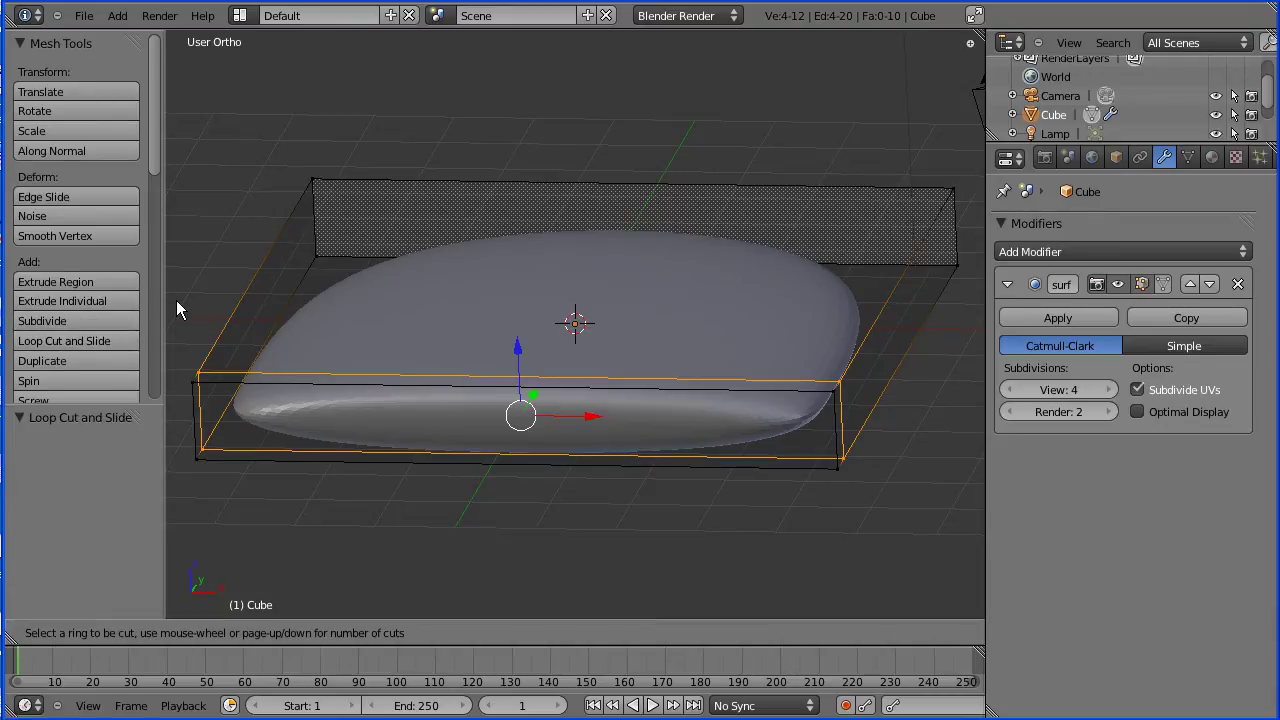
{"action": "left_click", "coordinate": [239, 271]}
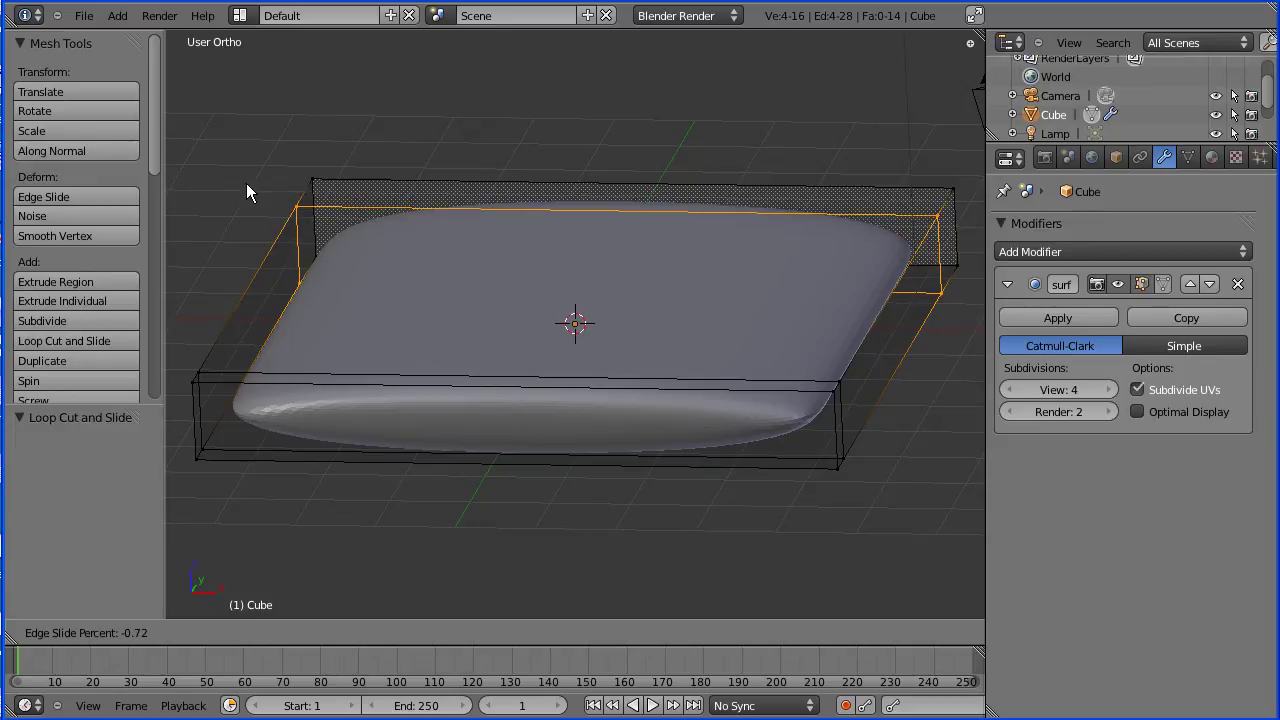
{"action": "type", "text": "0"}
{"action": "type", "text": "-1"}
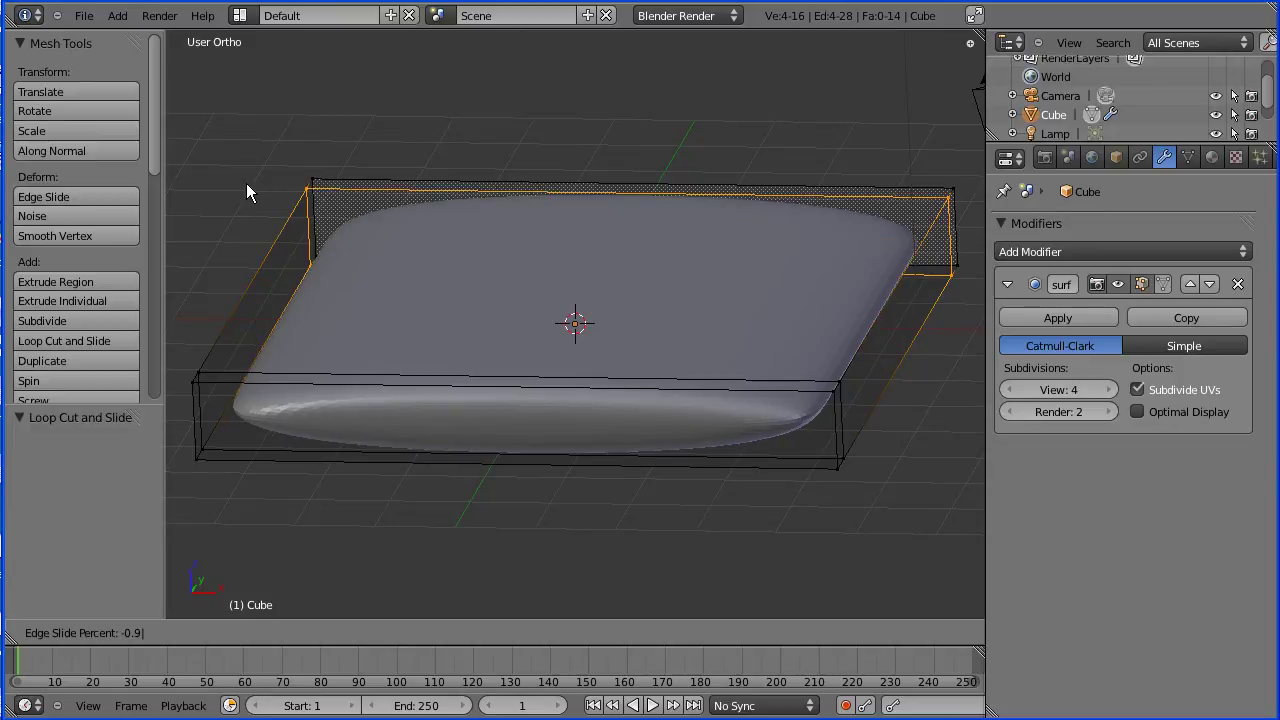
{"action": "key", "text": "Return"}
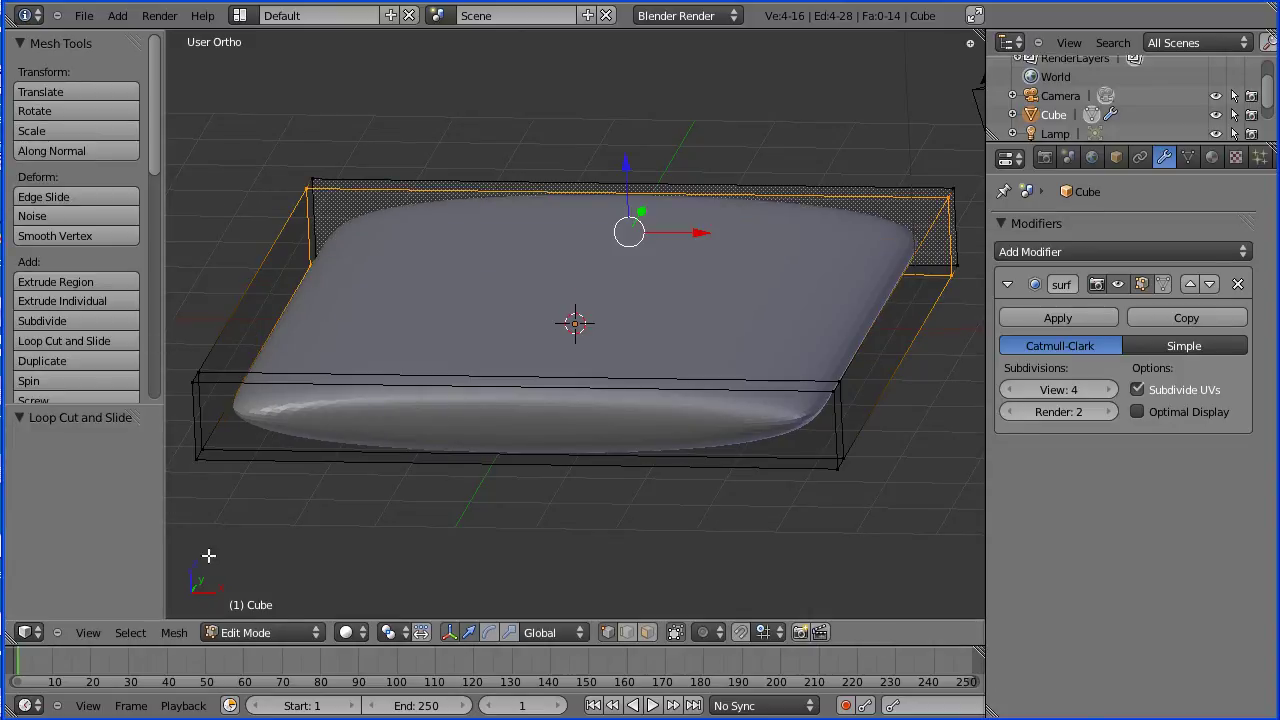
Add a loop cut running front to back near the seat block's left side, with an edge slide of -0.9
{"action": "left_click", "coordinate": [107, 345]}
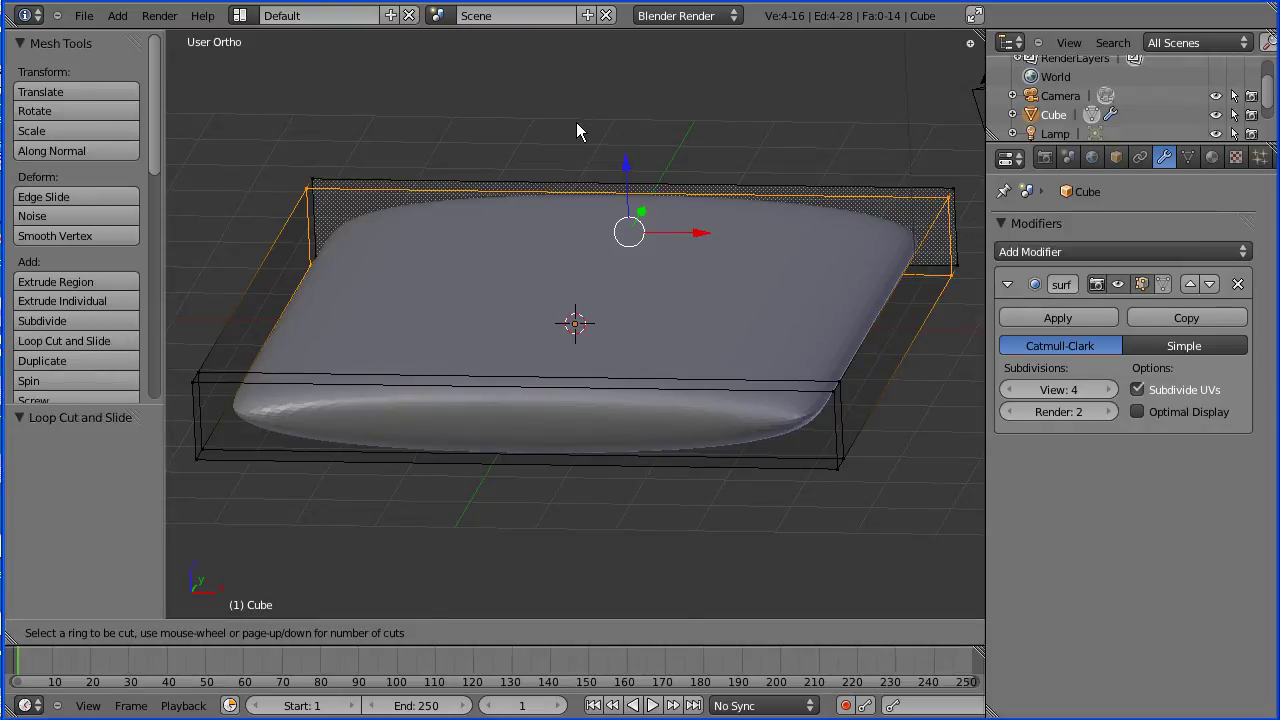
{"action": "left_click", "coordinate": [571, 176]}
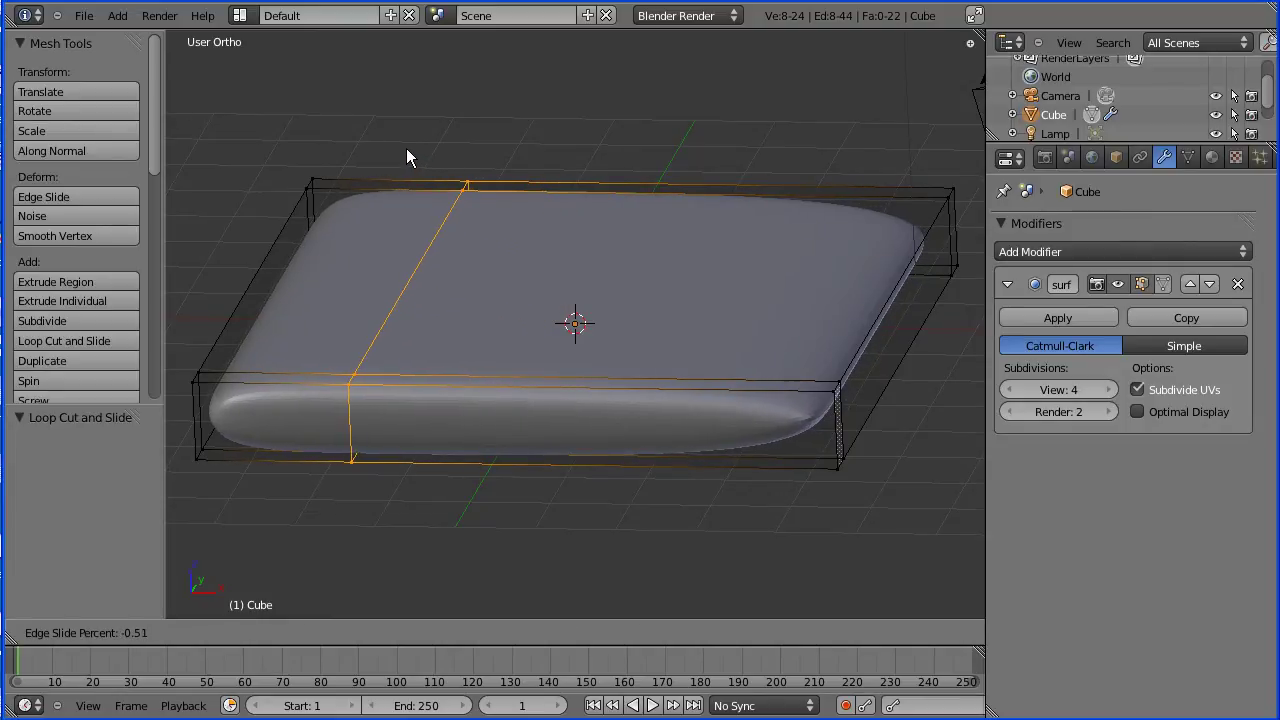
{"action": "type", "text": "-0.9"}
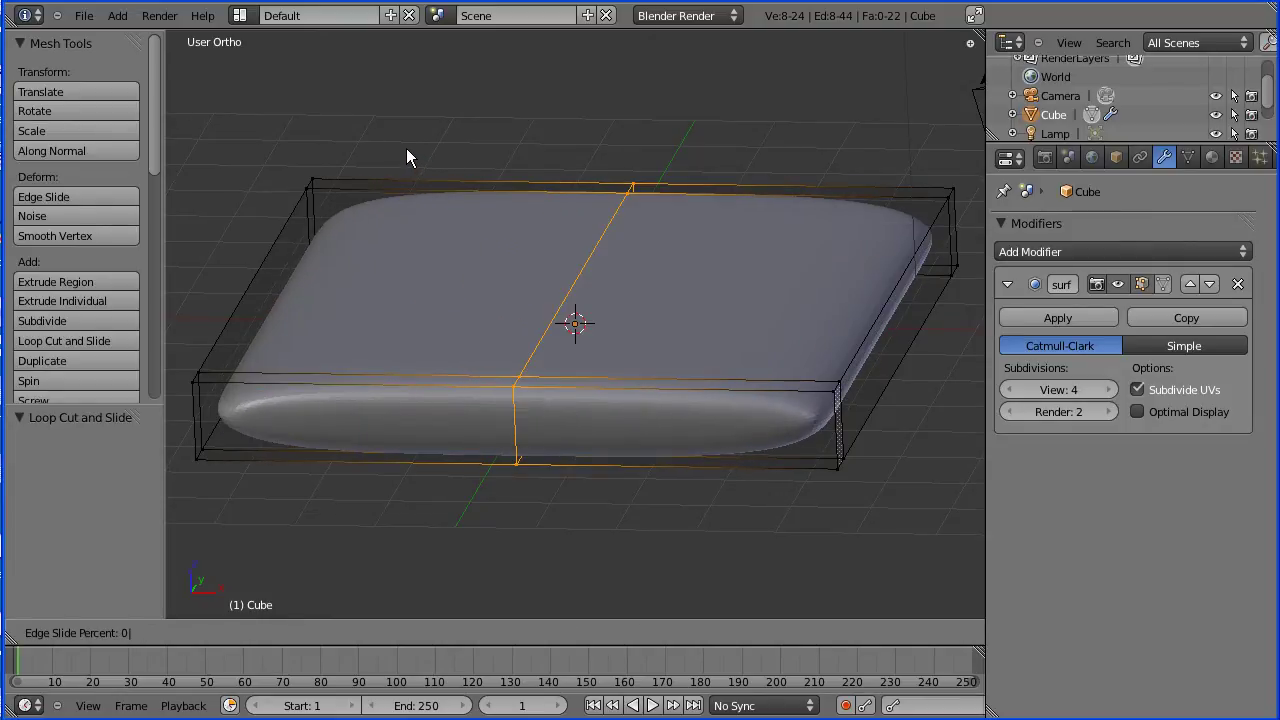
{"action": "key", "text": "Return"}
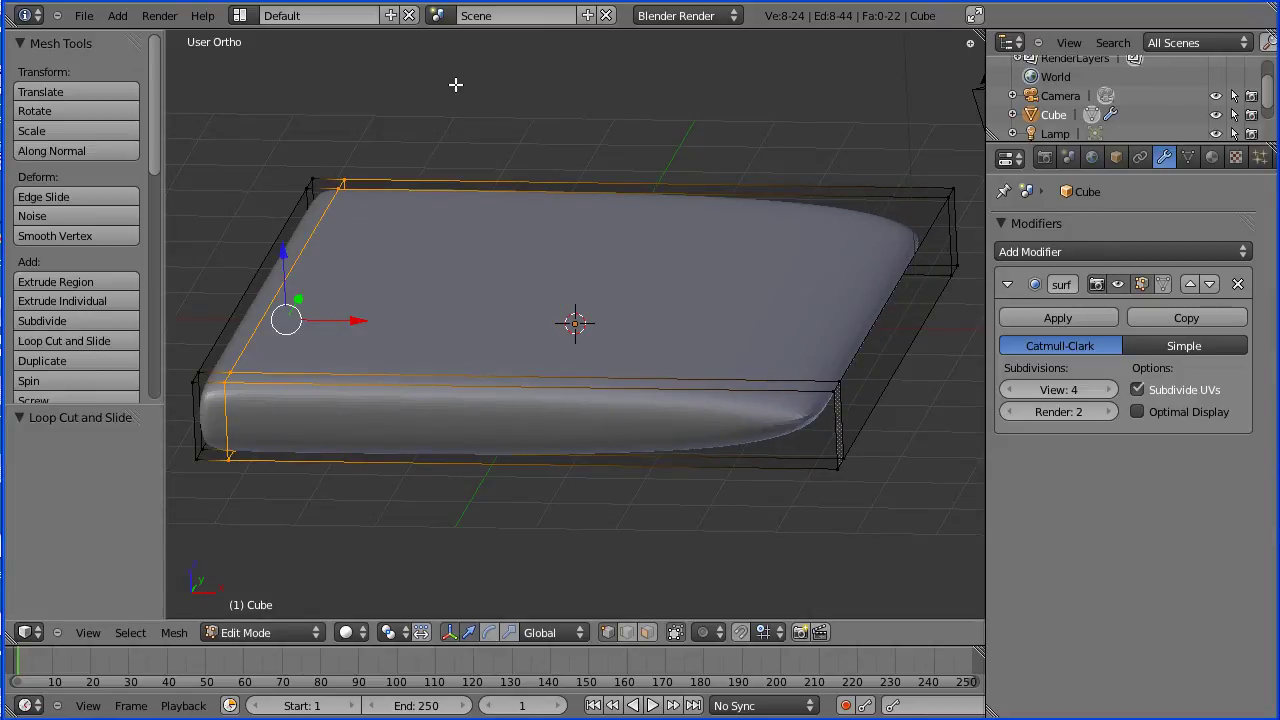
Add a loop cut running front to back near the seat block's right side, with an edge slide of -0.9
{"action": "left_click", "coordinate": [126, 341]}
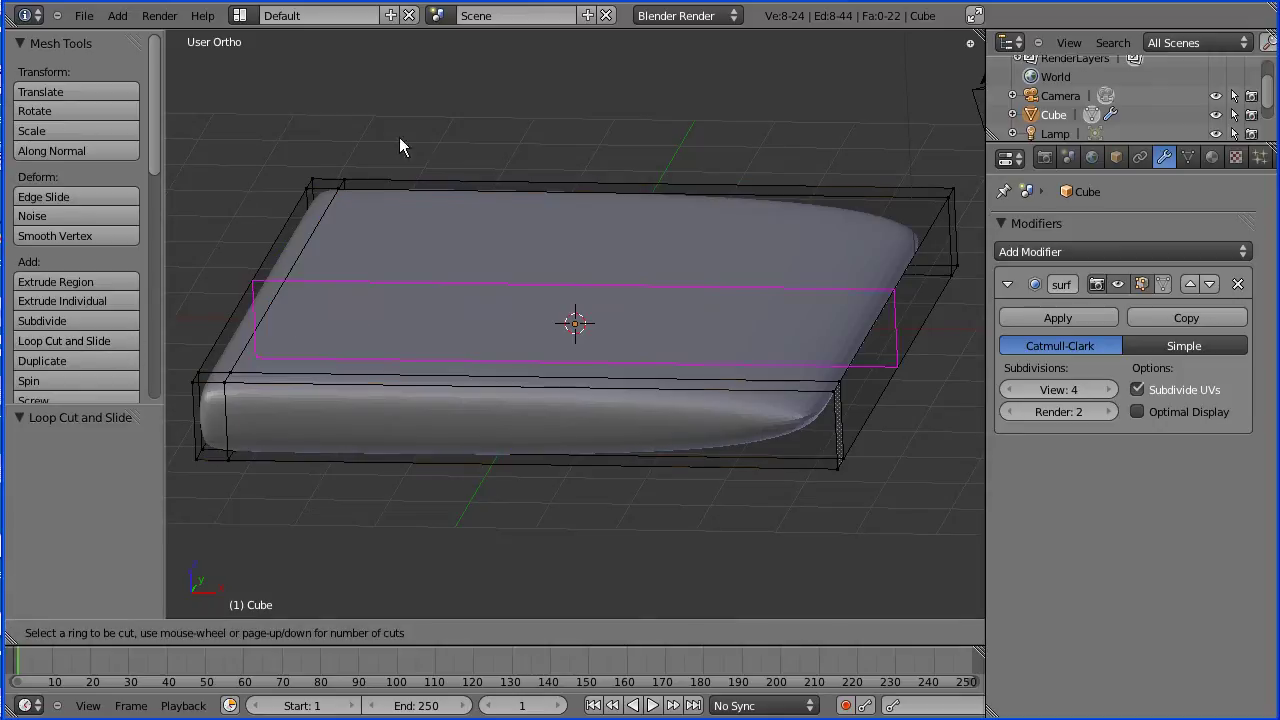
{"action": "left_click", "coordinate": [621, 168]}
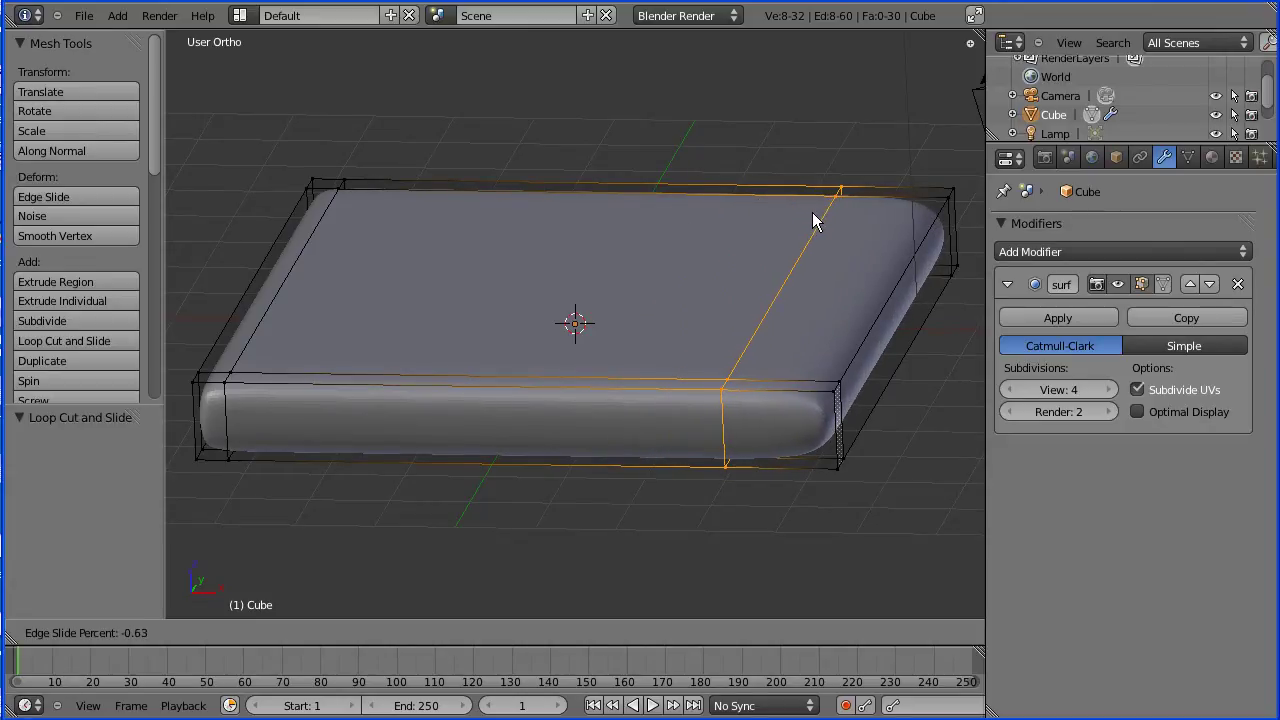
{"action": "type", "text": "0.9"}
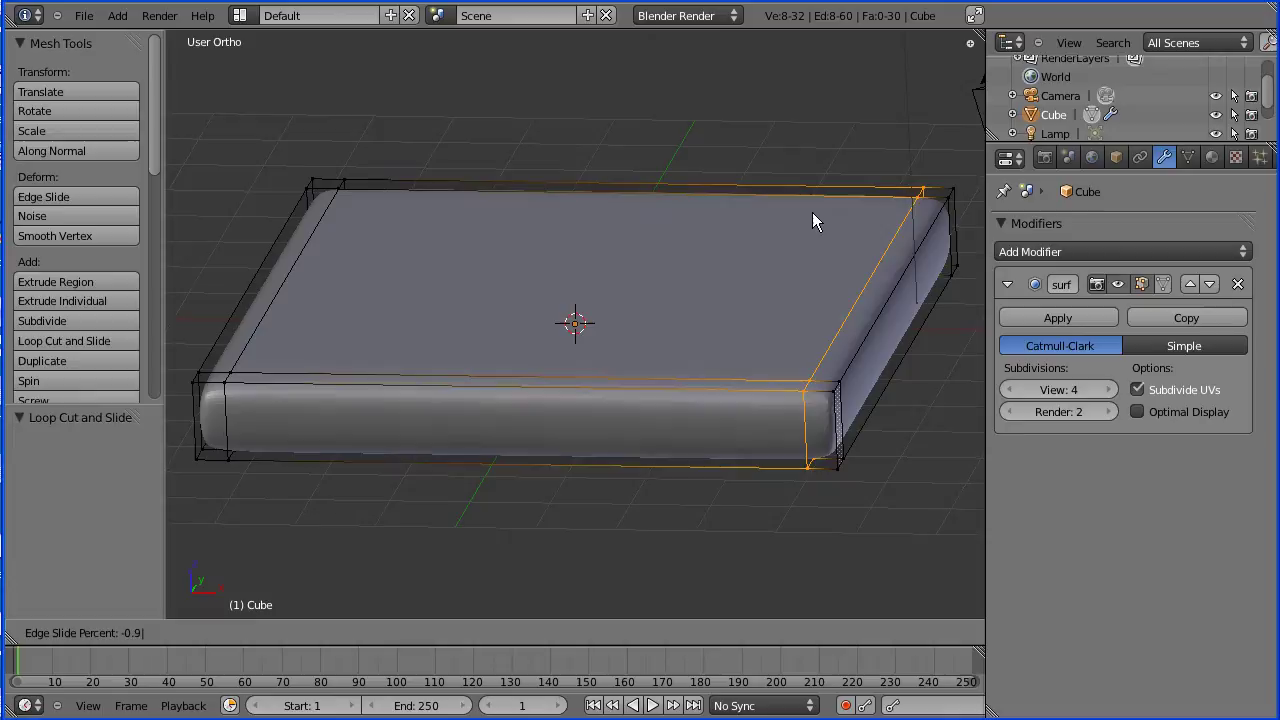
{"action": "key", "text": "Return"}
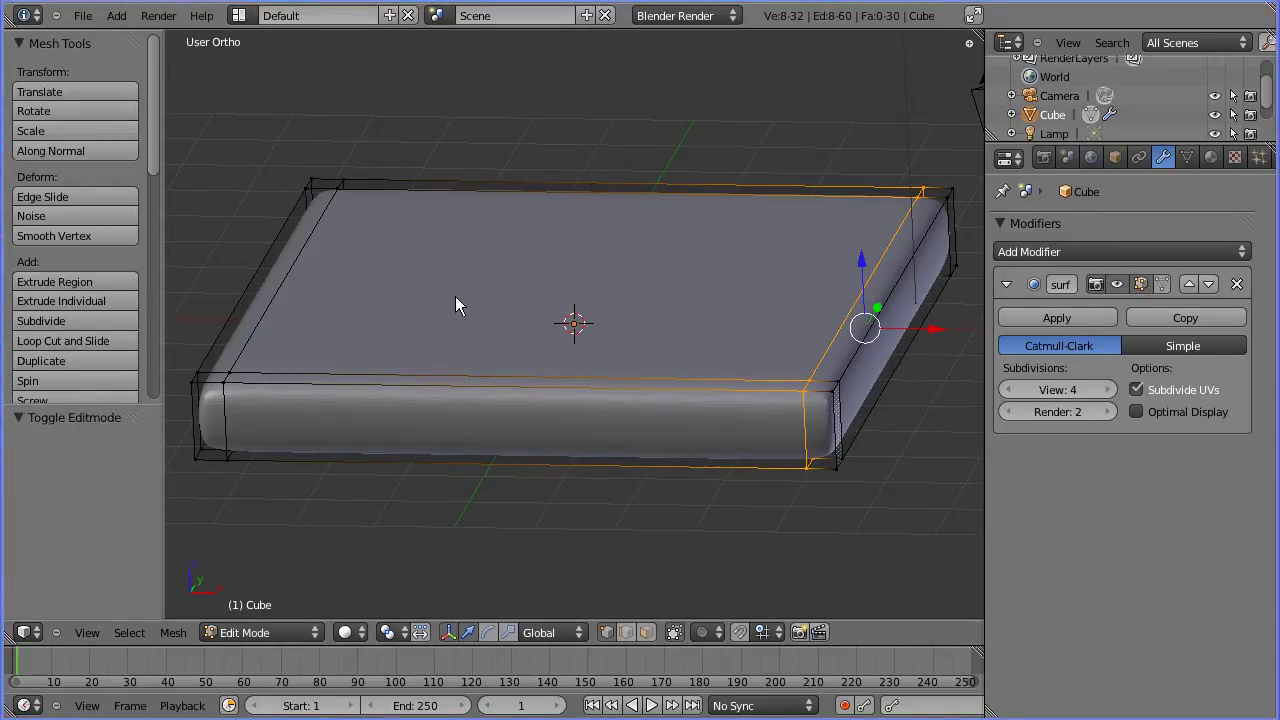
Add another crosswise loop cut just behind the existing front-edge cut, sliding it freehand into place
{"action": "left_click", "coordinate": [121, 345]}
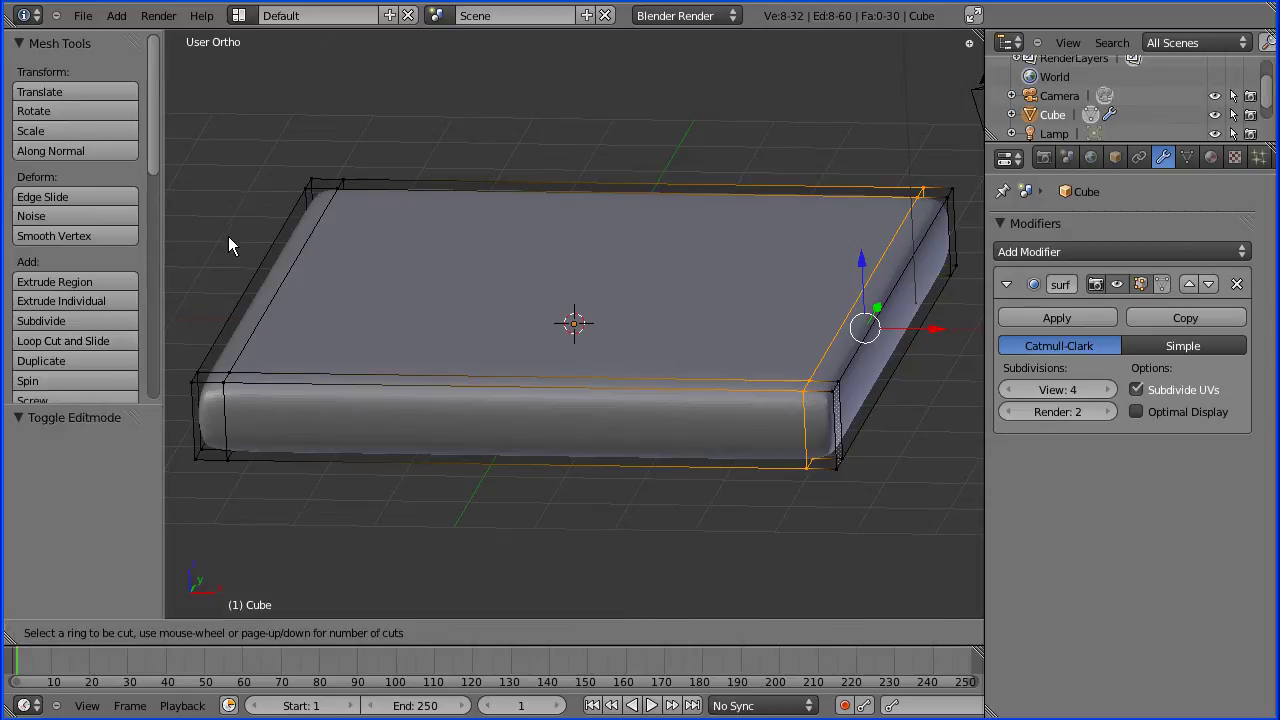
{"action": "left_click", "coordinate": [242, 275]}
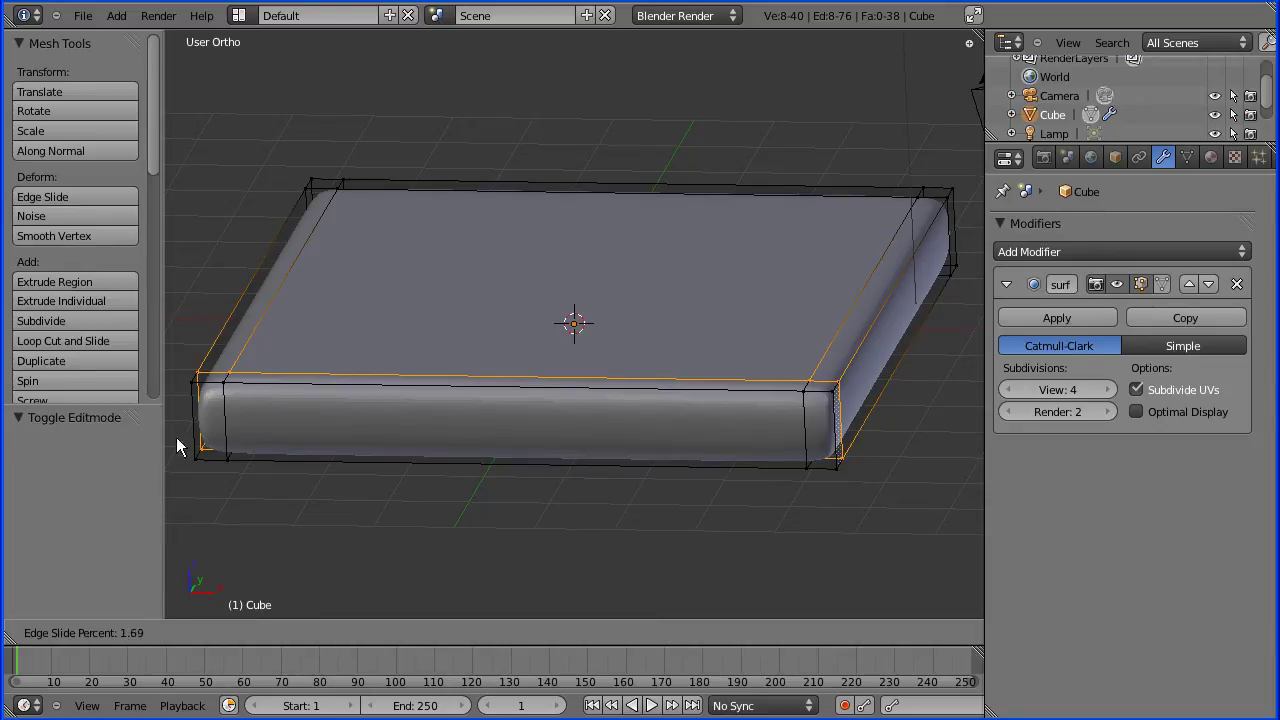
{"action": "left_click", "coordinate": [185, 341]}
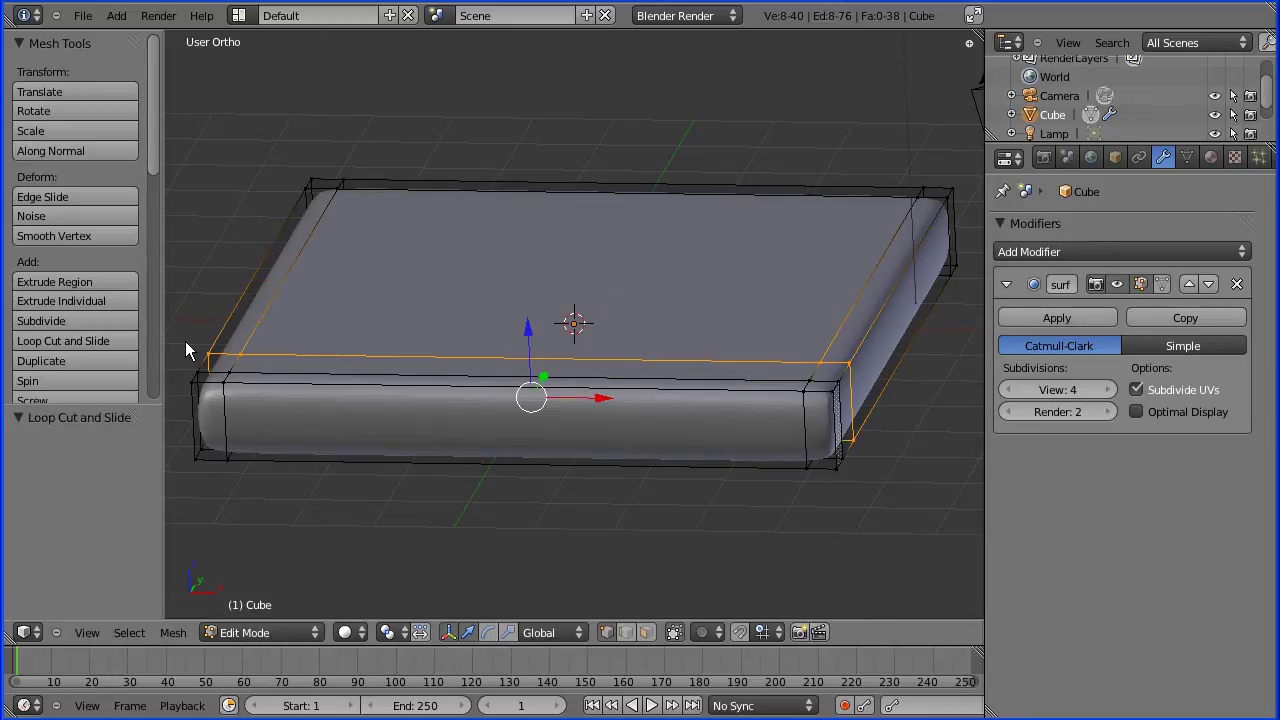
Add another crosswise loop cut just in front of the existing back-edge cut, with an edge slide of -0.8
{"action": "left_click", "coordinate": [123, 341]}
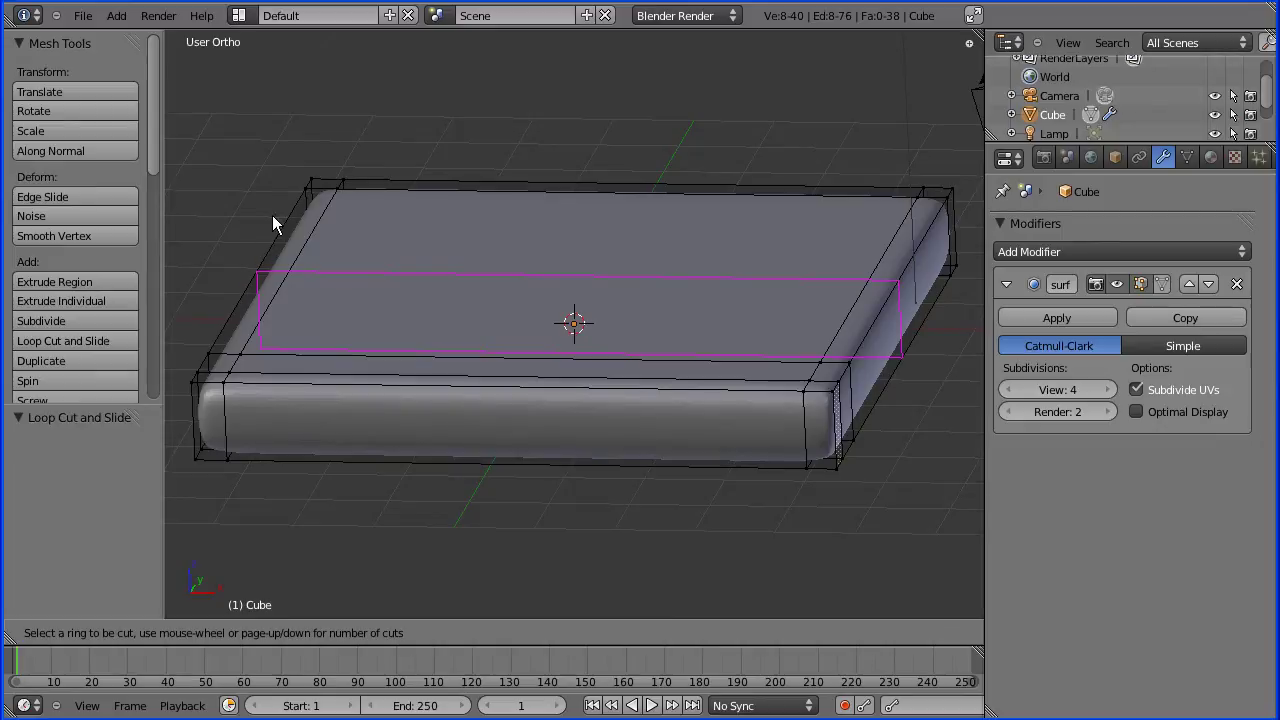
{"action": "left_click", "coordinate": [240, 249]}
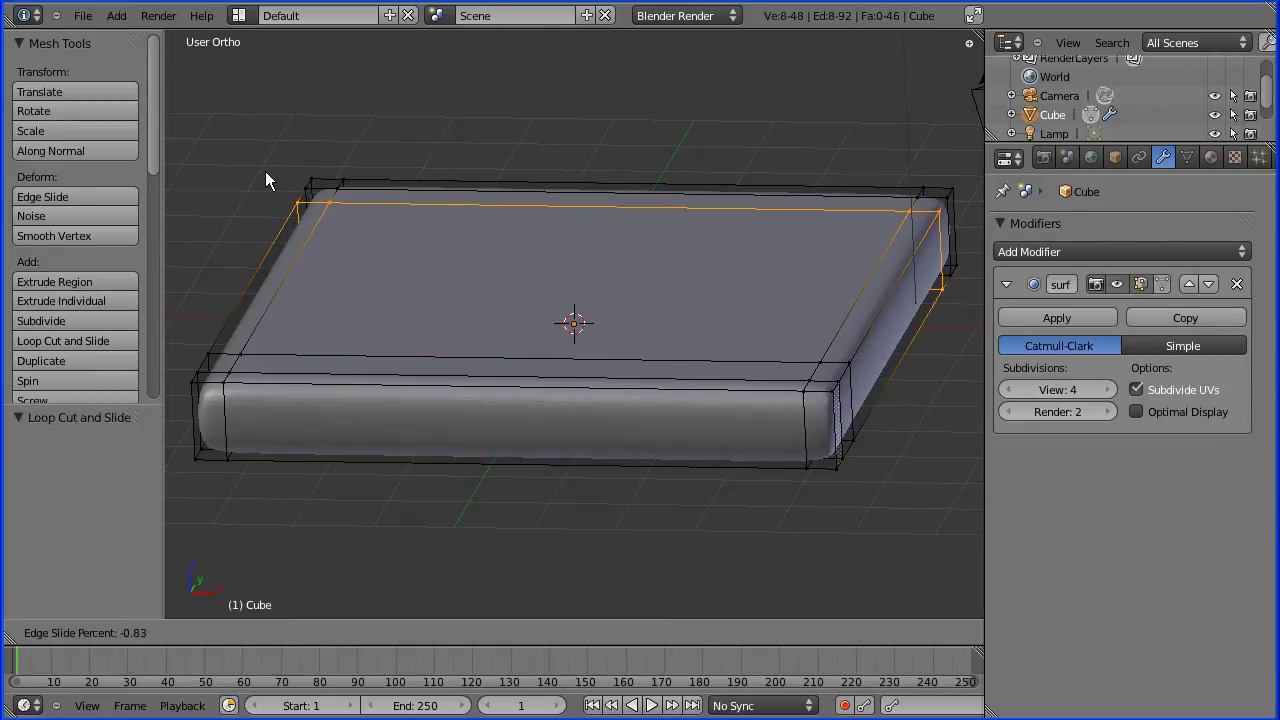
{"action": "type", "text": "-0.8"}
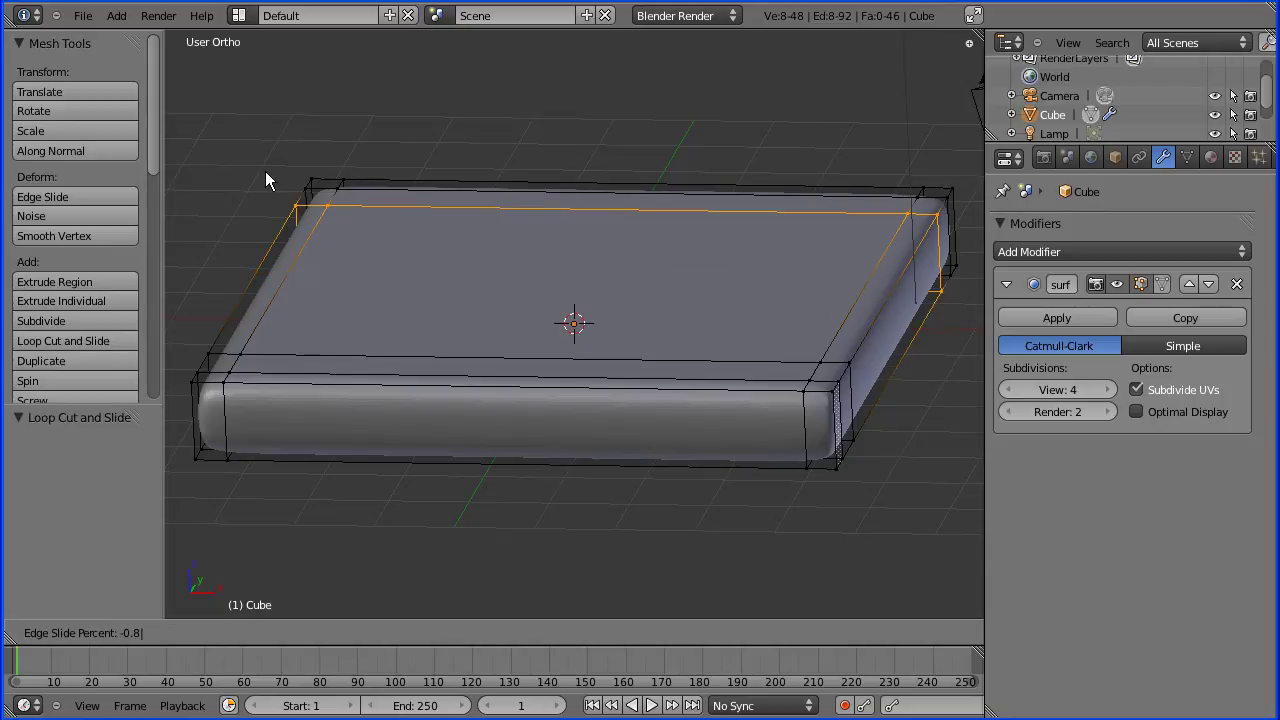
{"action": "key", "text": "Return"}
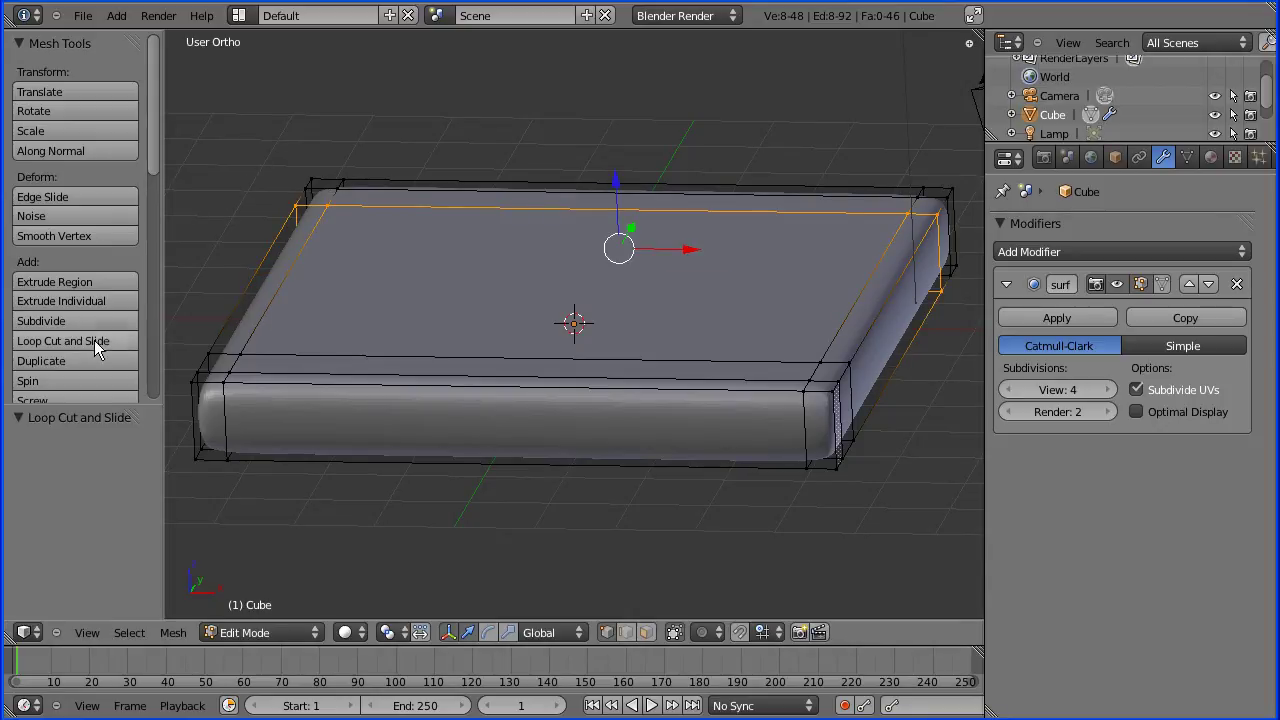
Add a second front-to-back loop cut just inside the existing left-side cut, sliding it freehand into place
{"action": "left_click", "coordinate": [125, 341]}
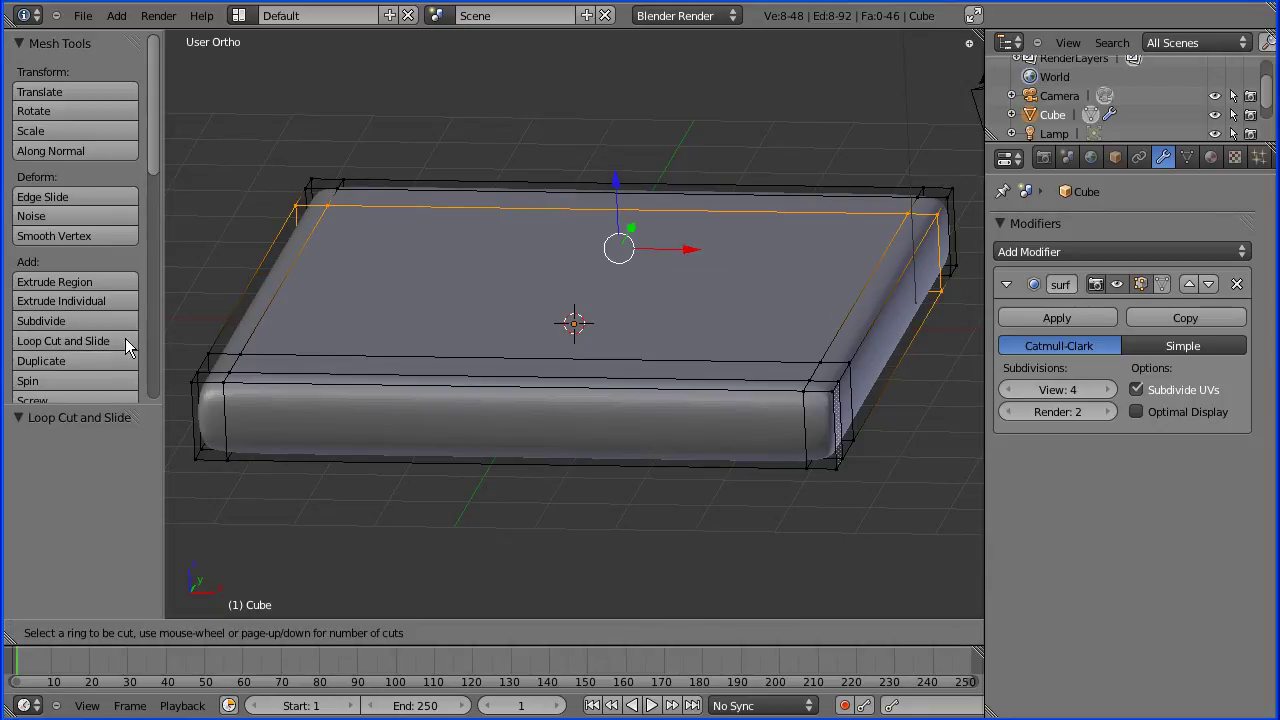
{"action": "left_click", "coordinate": [238, 236]}
{"action": "left_click", "coordinate": [561, 167]}
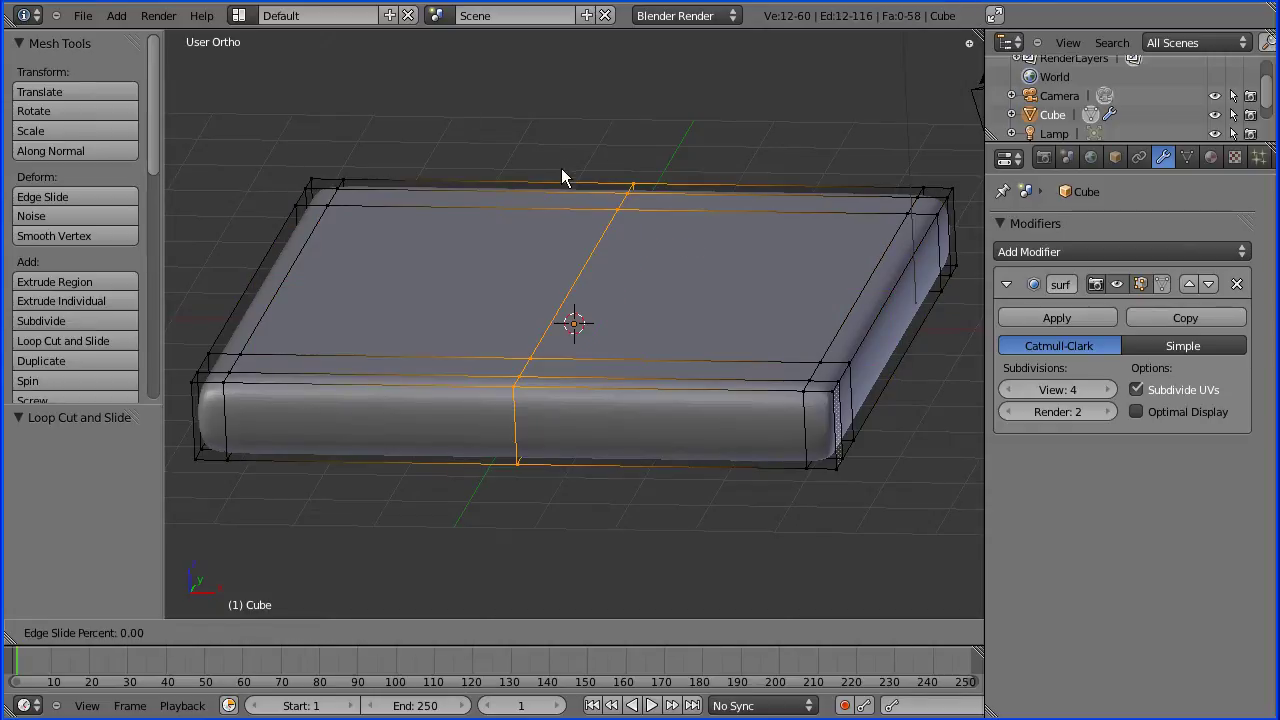
{"action": "left_click", "coordinate": [324, 131]}
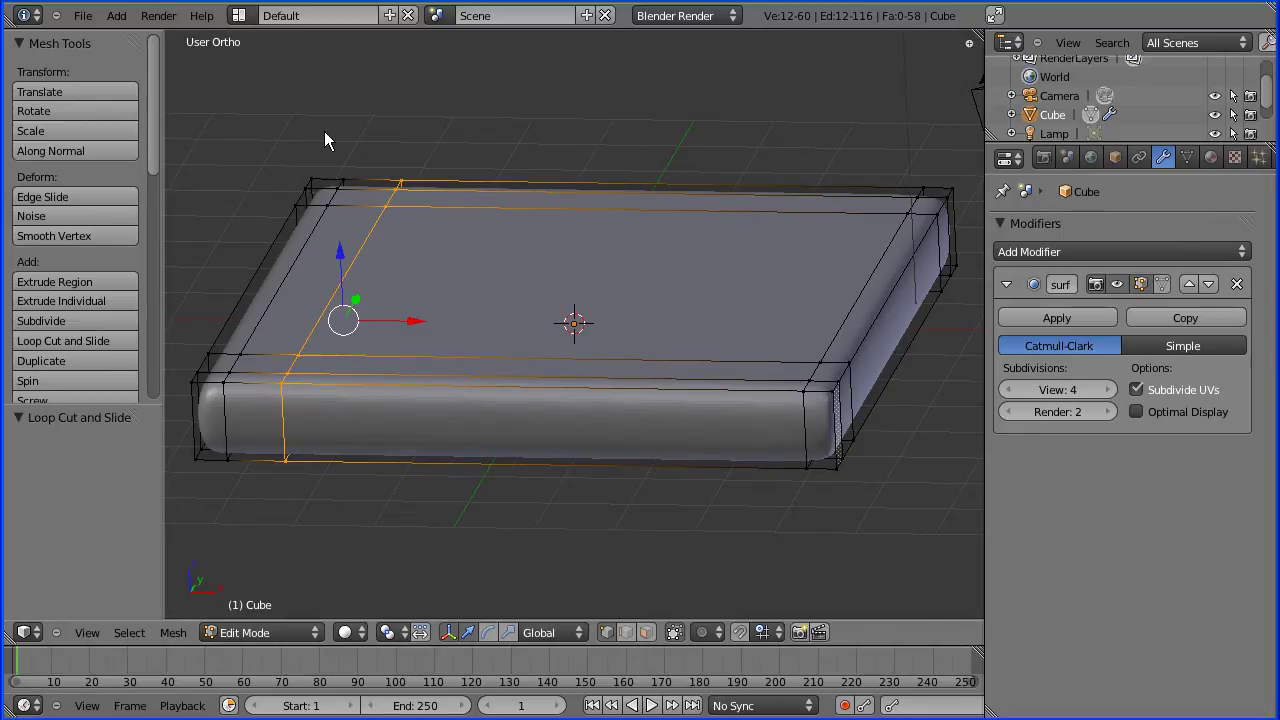
Add a second front-to-back loop cut just inside the existing right-side cut, with an edge slide of -0.8
{"action": "left_click", "coordinate": [123, 344]}
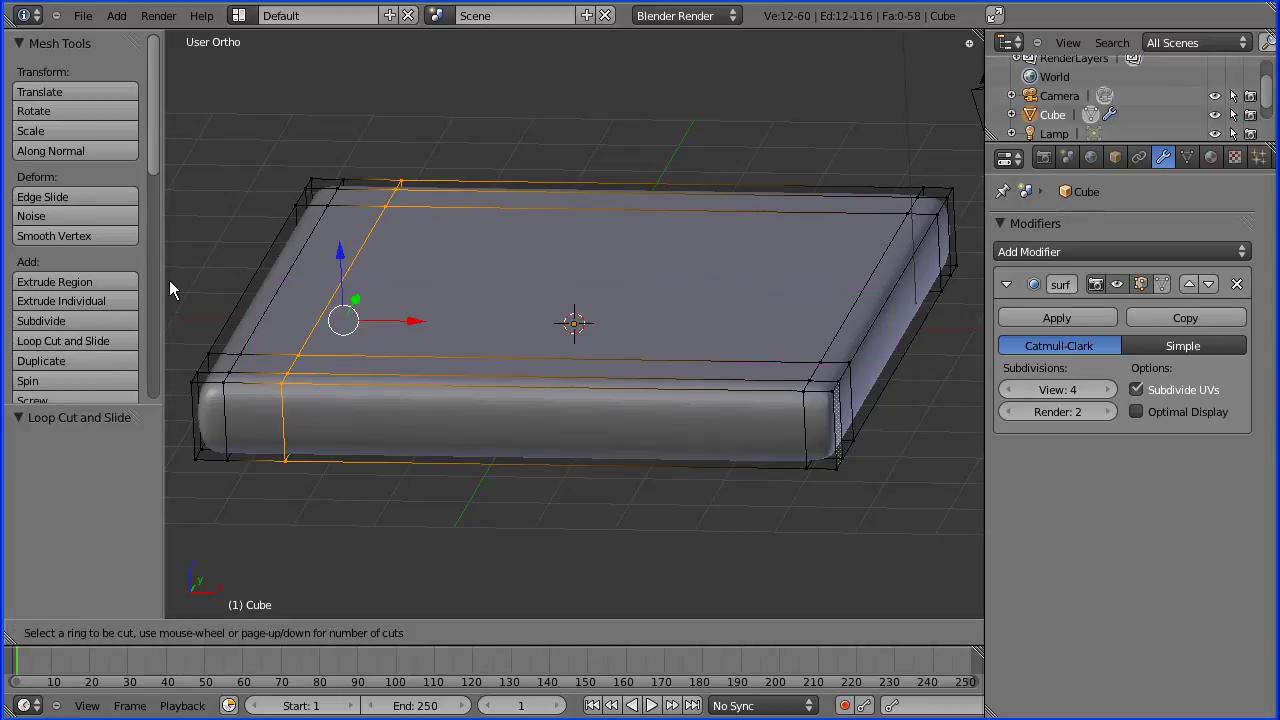
{"action": "left_click", "coordinate": [730, 170]}
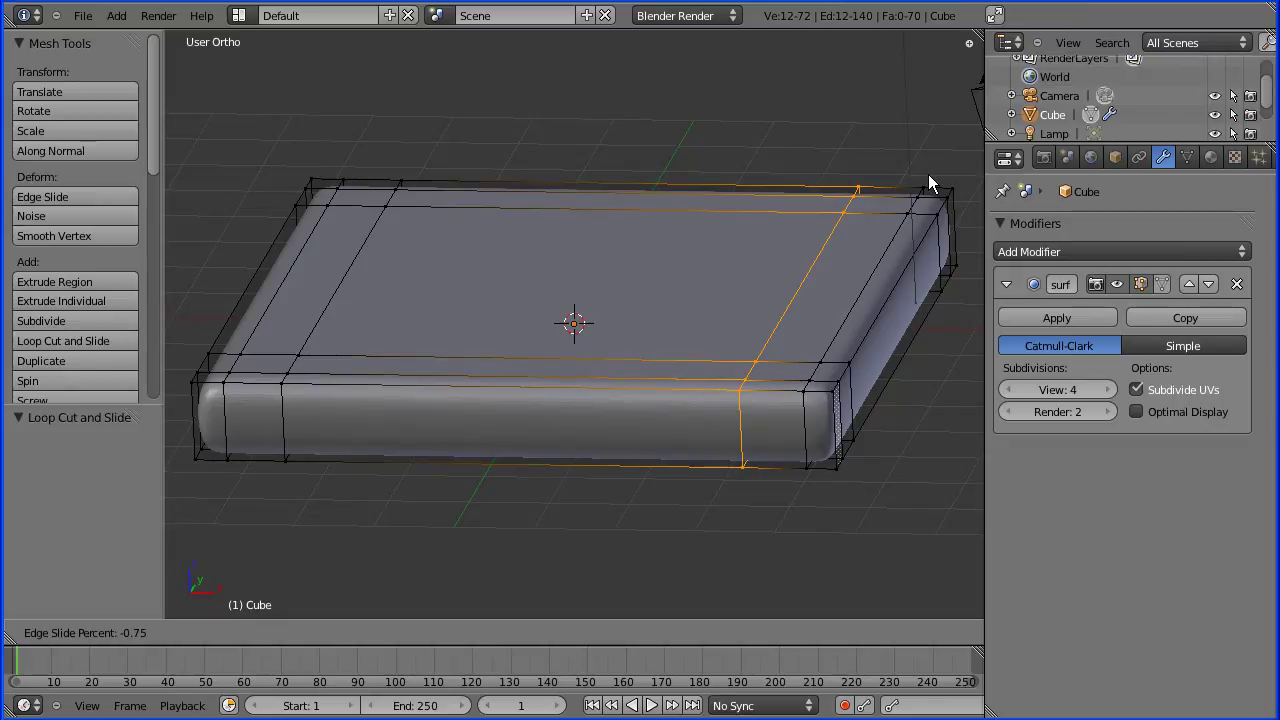
{"action": "type", "text": "0.-8"}
{"action": "key", "text": "Return"}
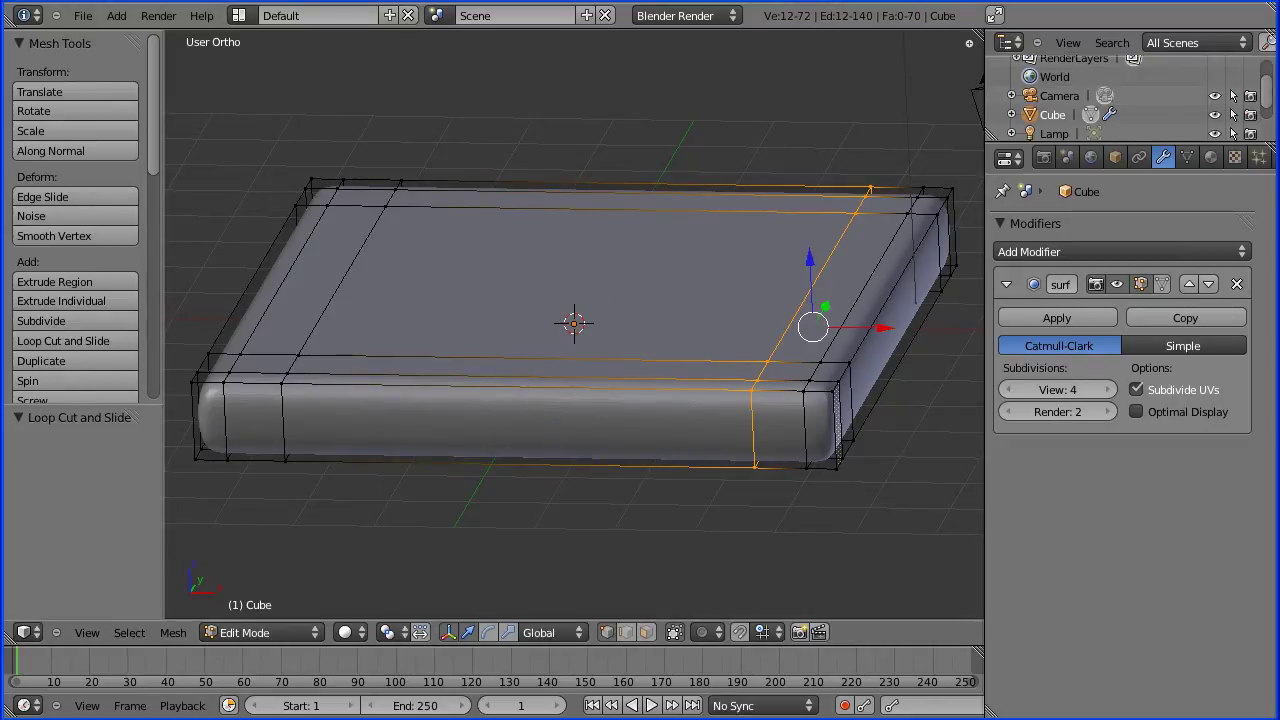
{"action": "key", "text": "Tab"}
{"action": "key", "text": "Tab"}
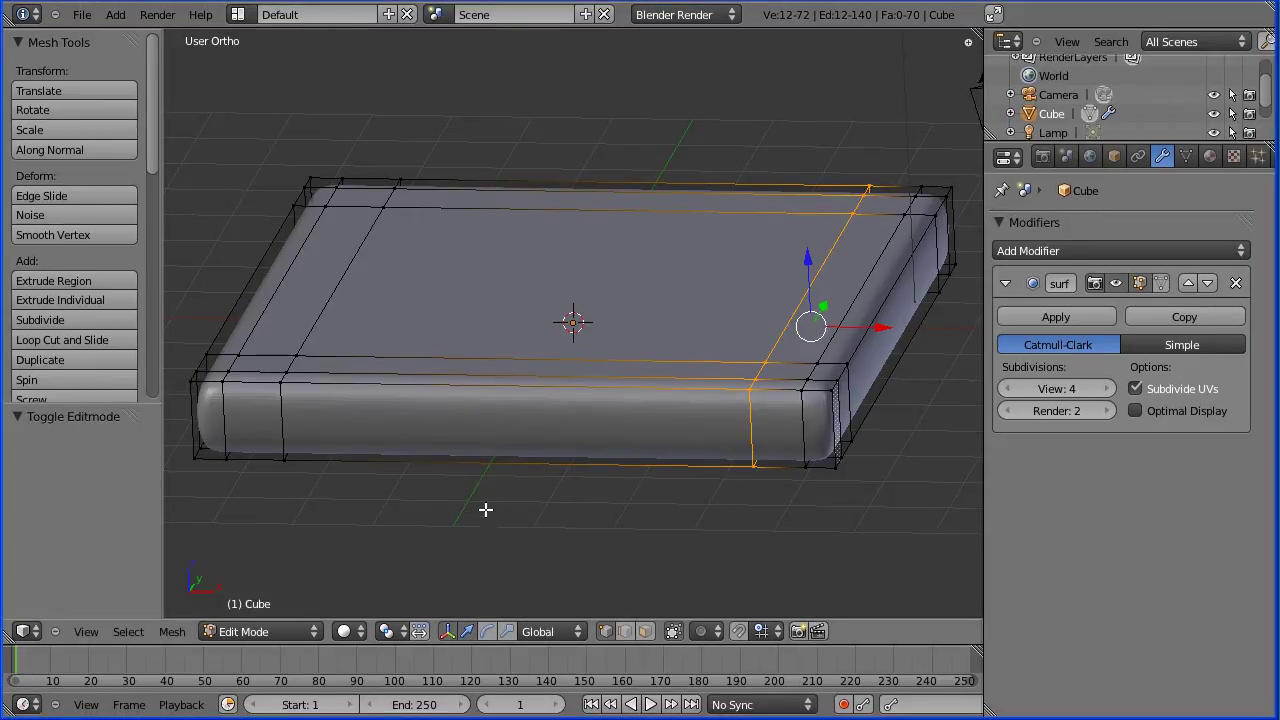
Show the seat in top view and switch the mesh selection mode from vertices to faces
{"action": "left_click", "coordinate": [86, 634]}
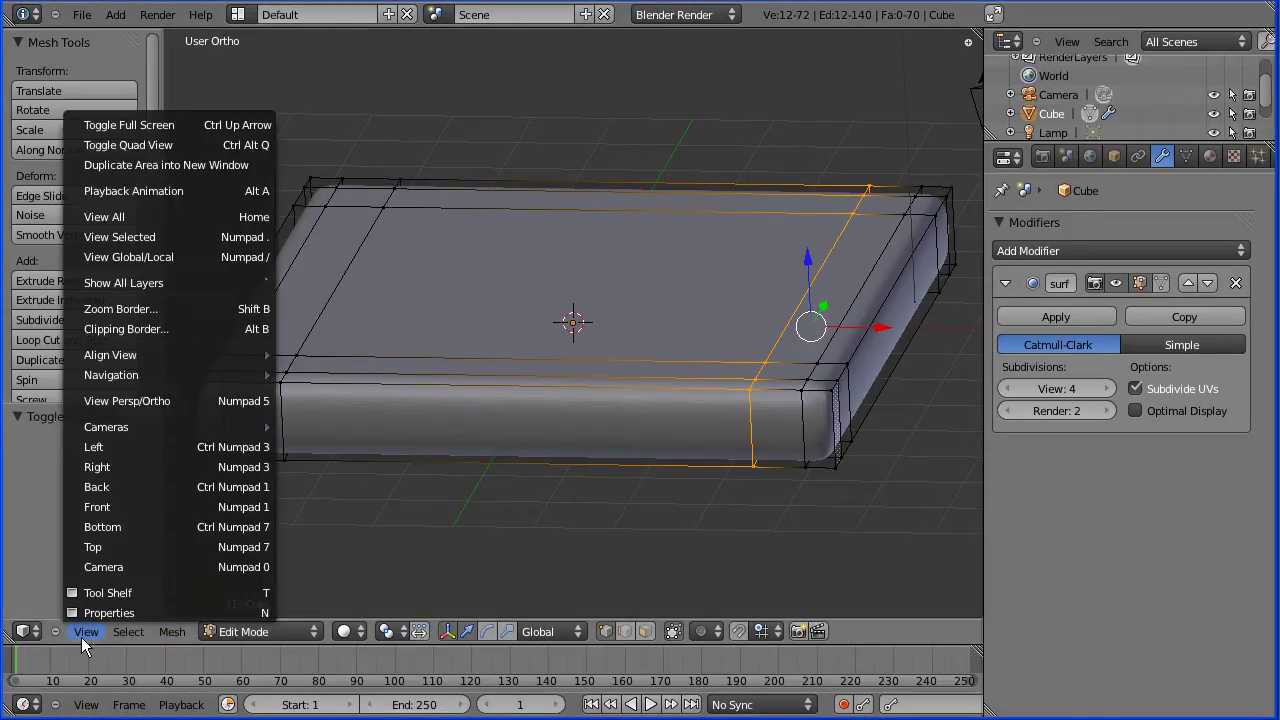
{"action": "left_click", "coordinate": [135, 548]}
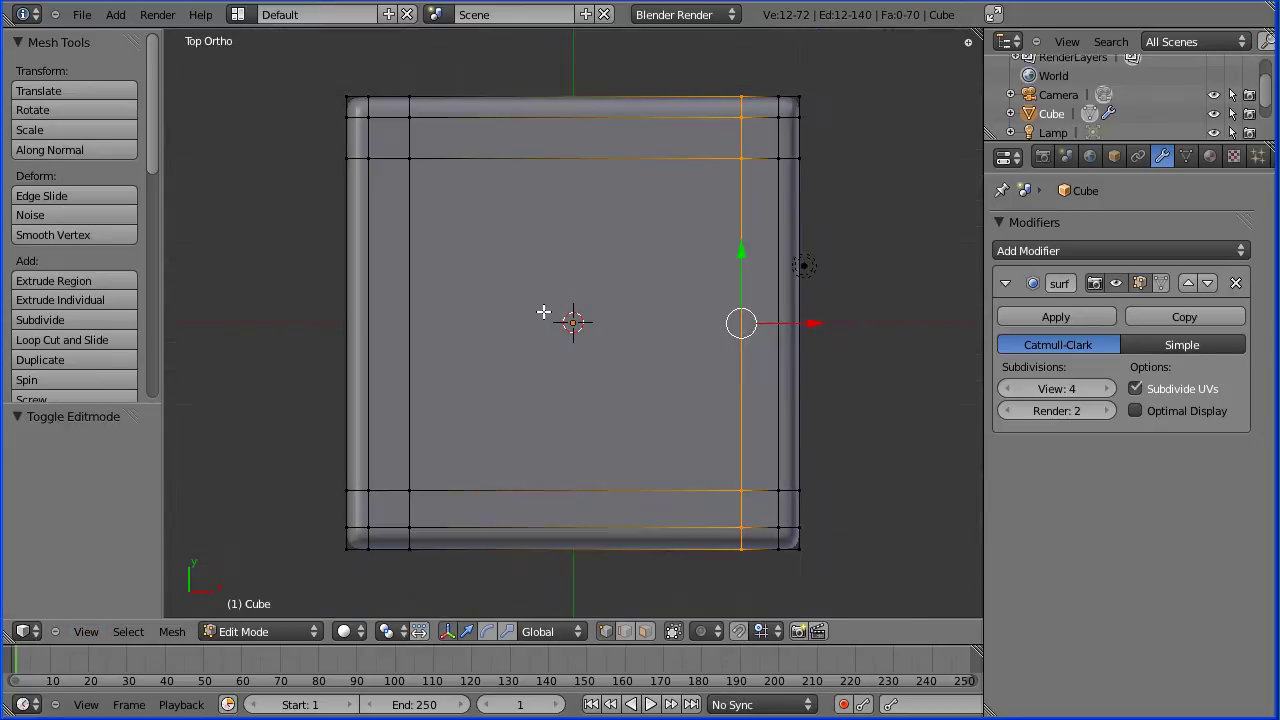
{"action": "right_click", "coordinate": [398, 142]}
{"action": "right_click", "coordinate": [402, 122]}
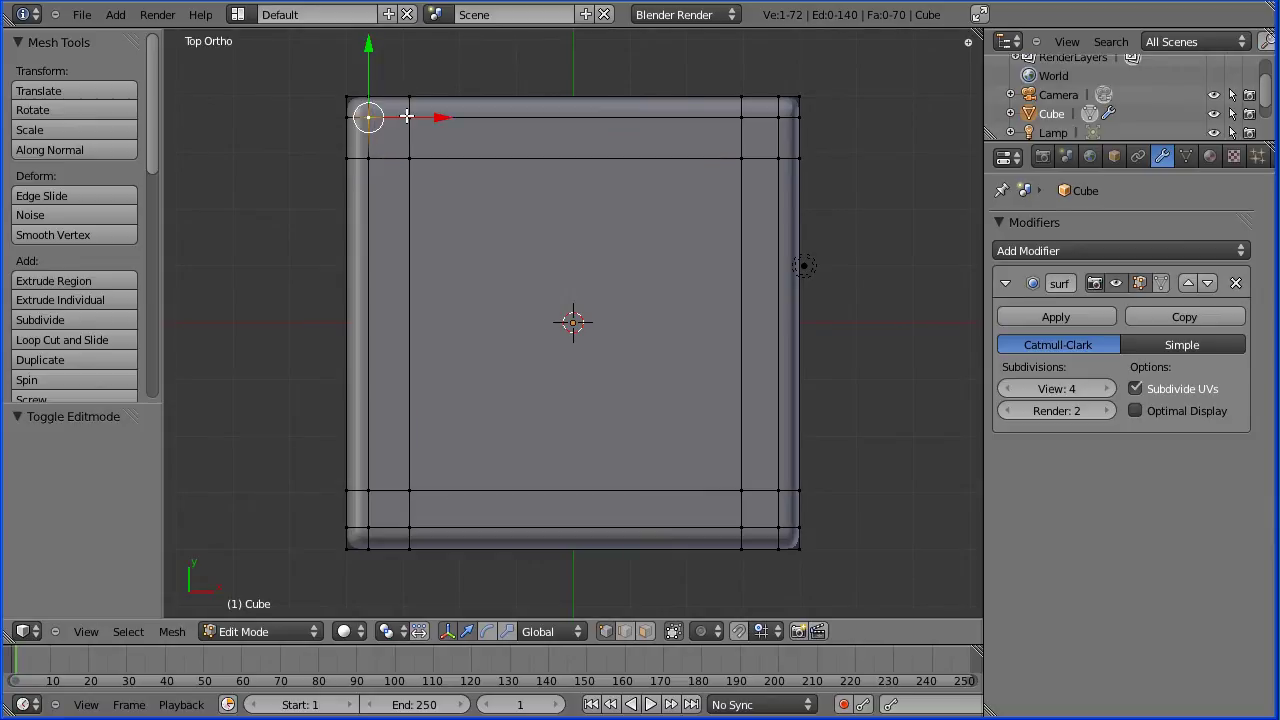
{"action": "left_click", "coordinate": [407, 117]}
{"action": "left_click", "coordinate": [645, 631]}
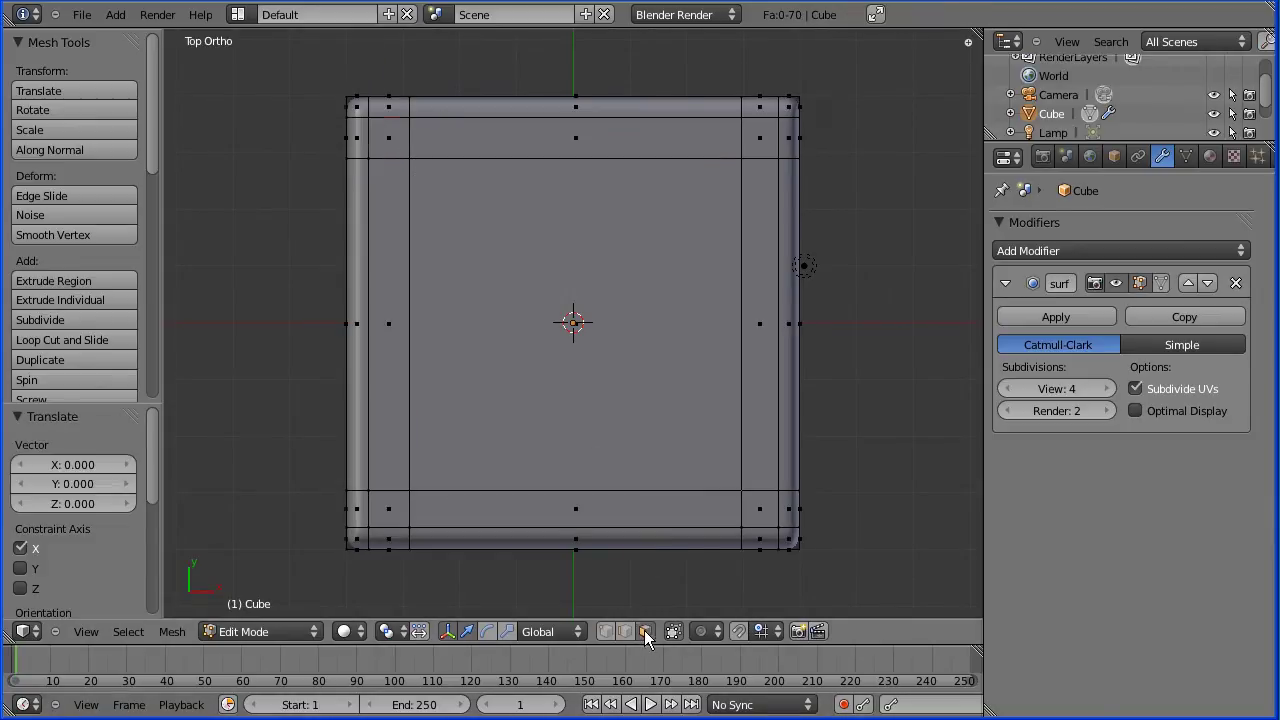
Select the small inner corner faces on the seat's top one after another
{"action": "right_click", "coordinate": [403, 140]}
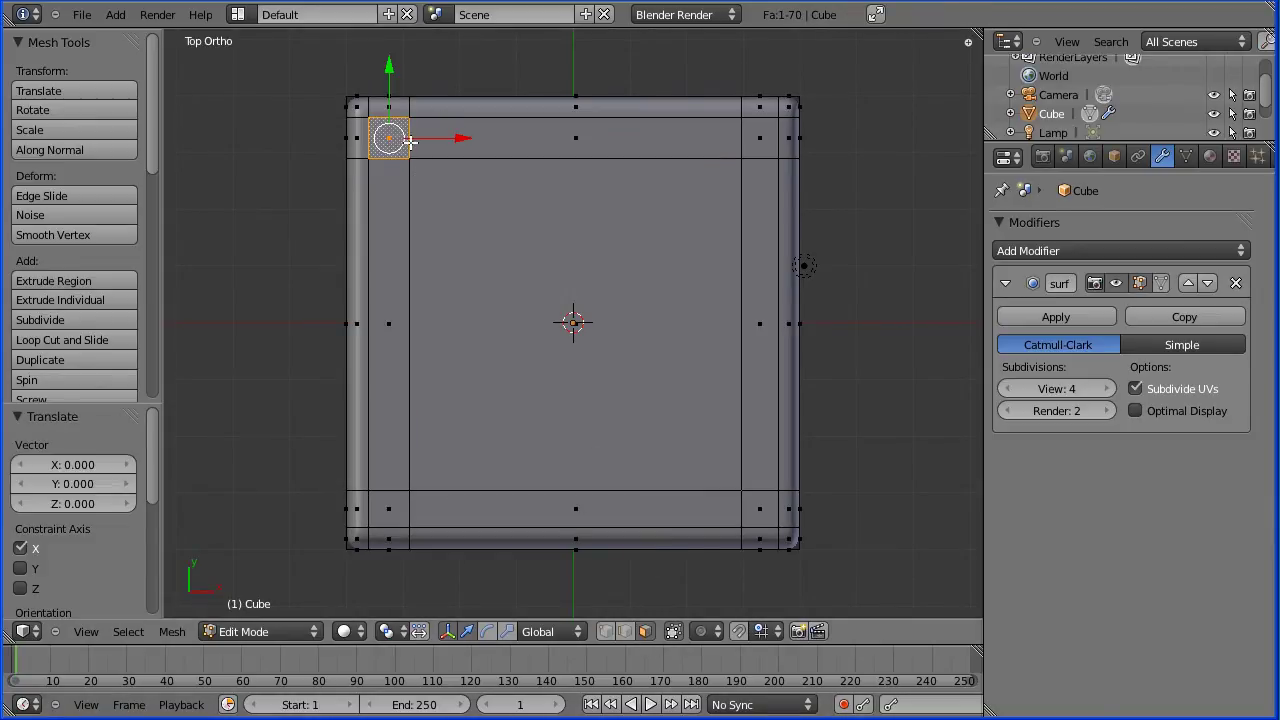
{"action": "right_click", "coordinate": [740, 150]}
{"action": "right_click", "coordinate": [756, 504]}
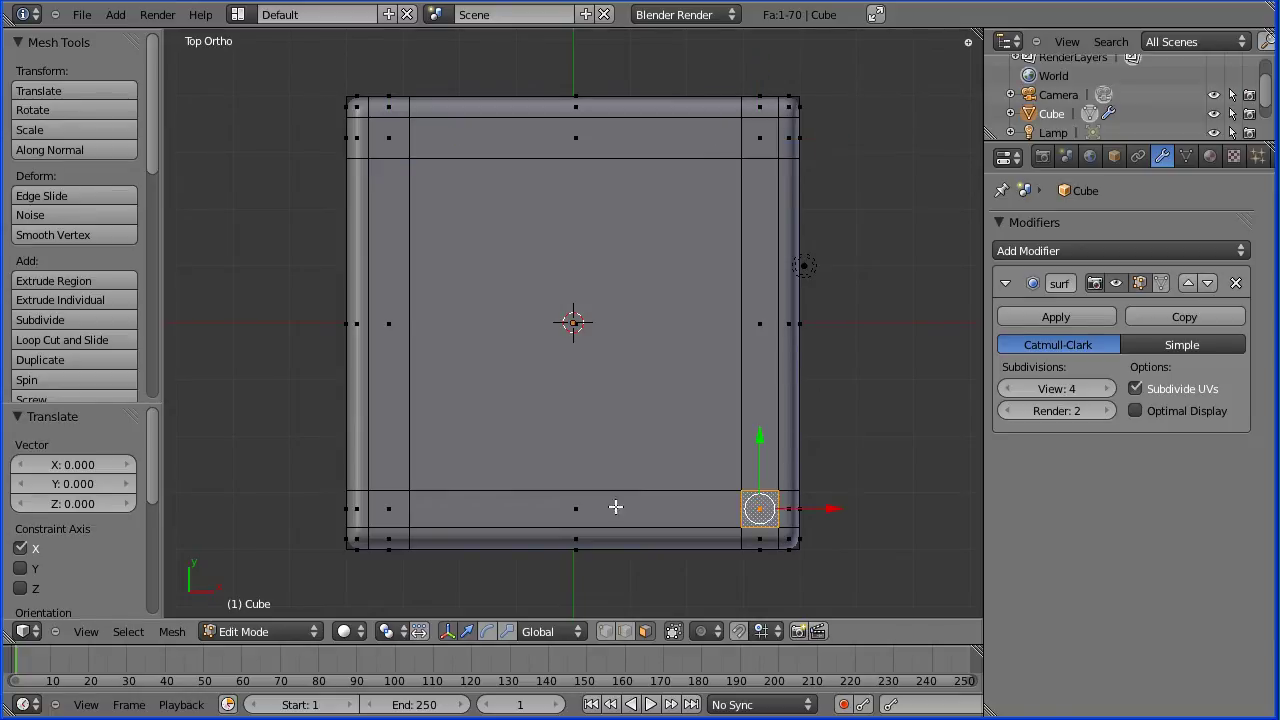
{"action": "right_click", "coordinate": [386, 520]}
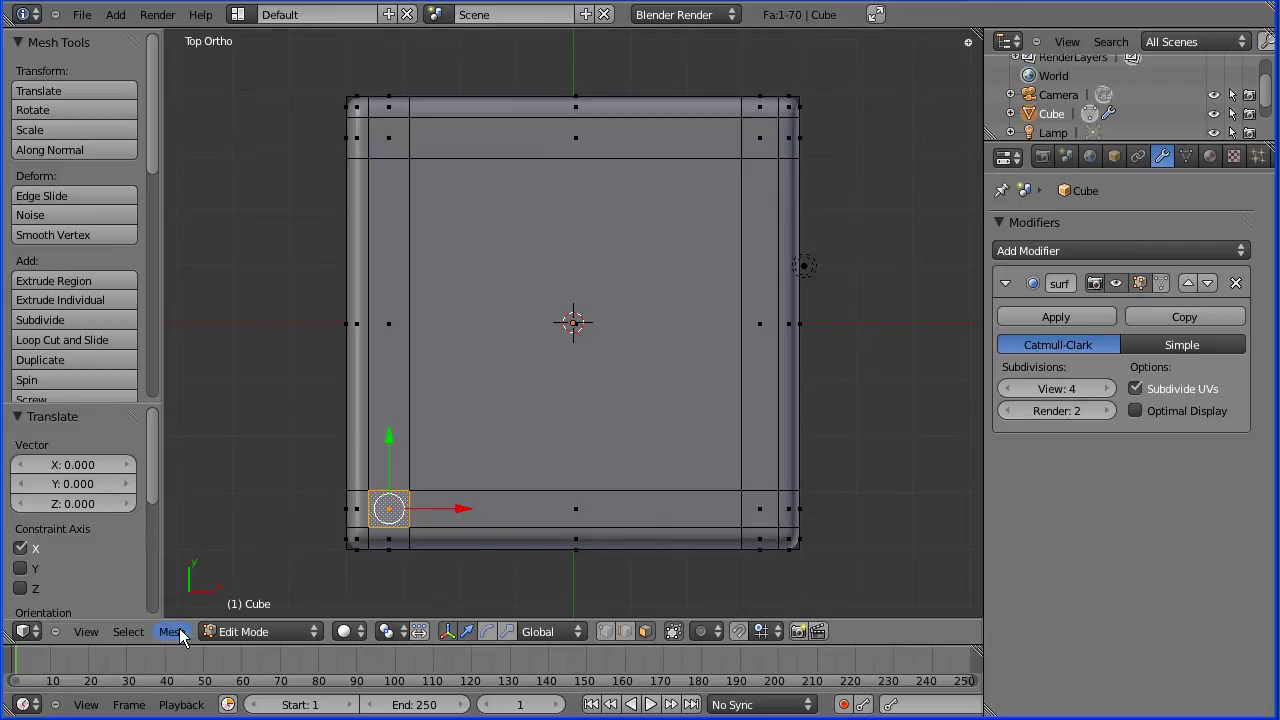
Select the four small inner corner faces on the seat's underside together
{"action": "left_click", "coordinate": [102, 633]}
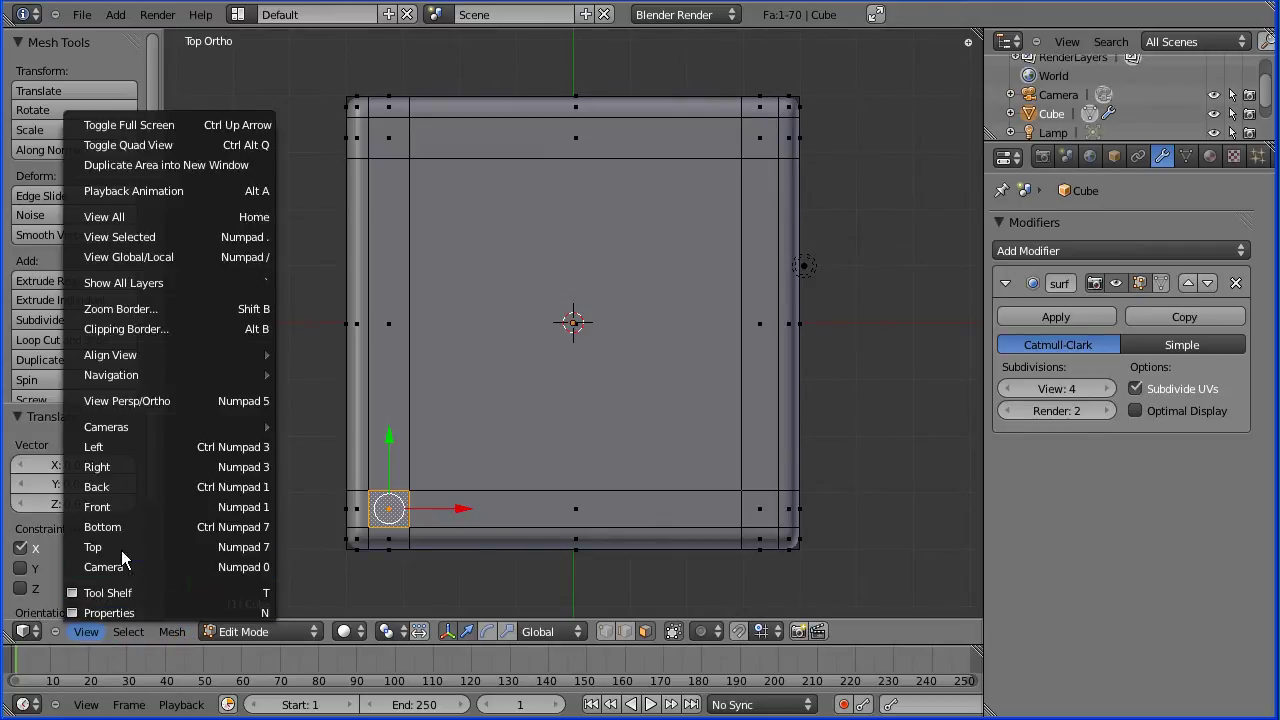
{"action": "left_click", "coordinate": [140, 505]}
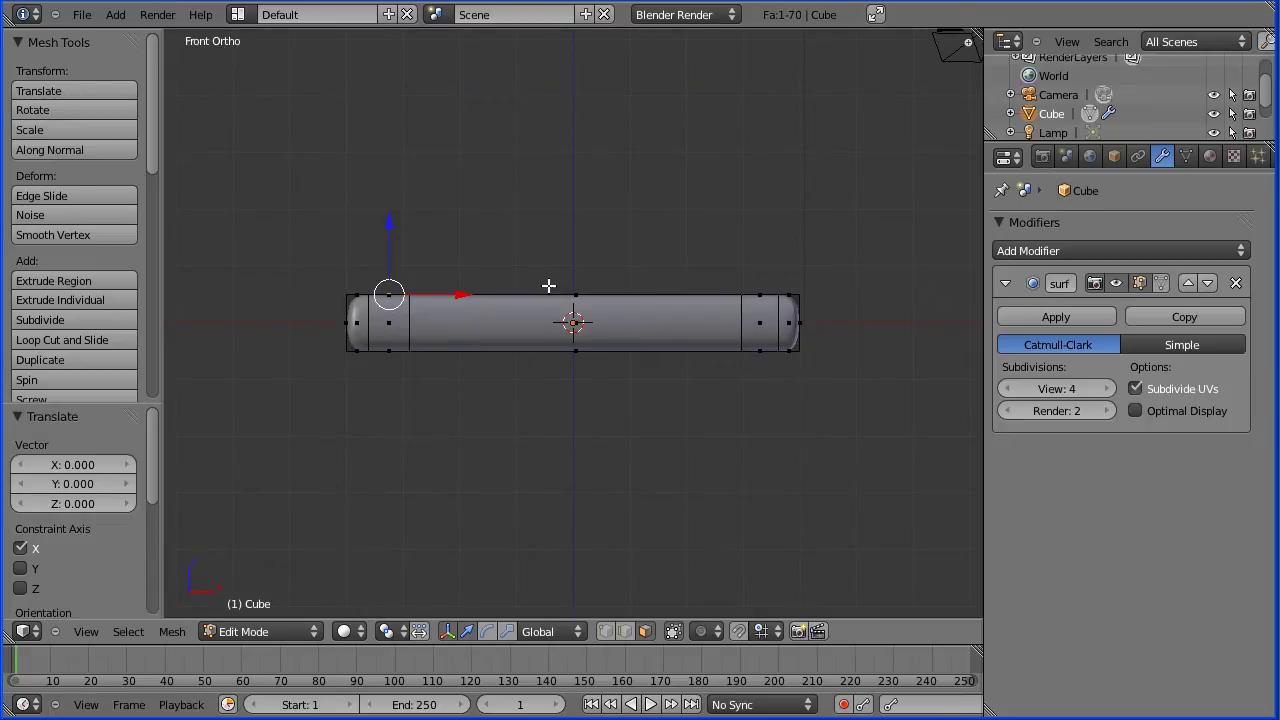
{"action": "middle_click_drag", "start_coordinate": [540, 451], "coordinate": [531, 291]}
{"action": "middle_click_drag", "start_coordinate": [534, 580], "coordinate": [566, 420]}
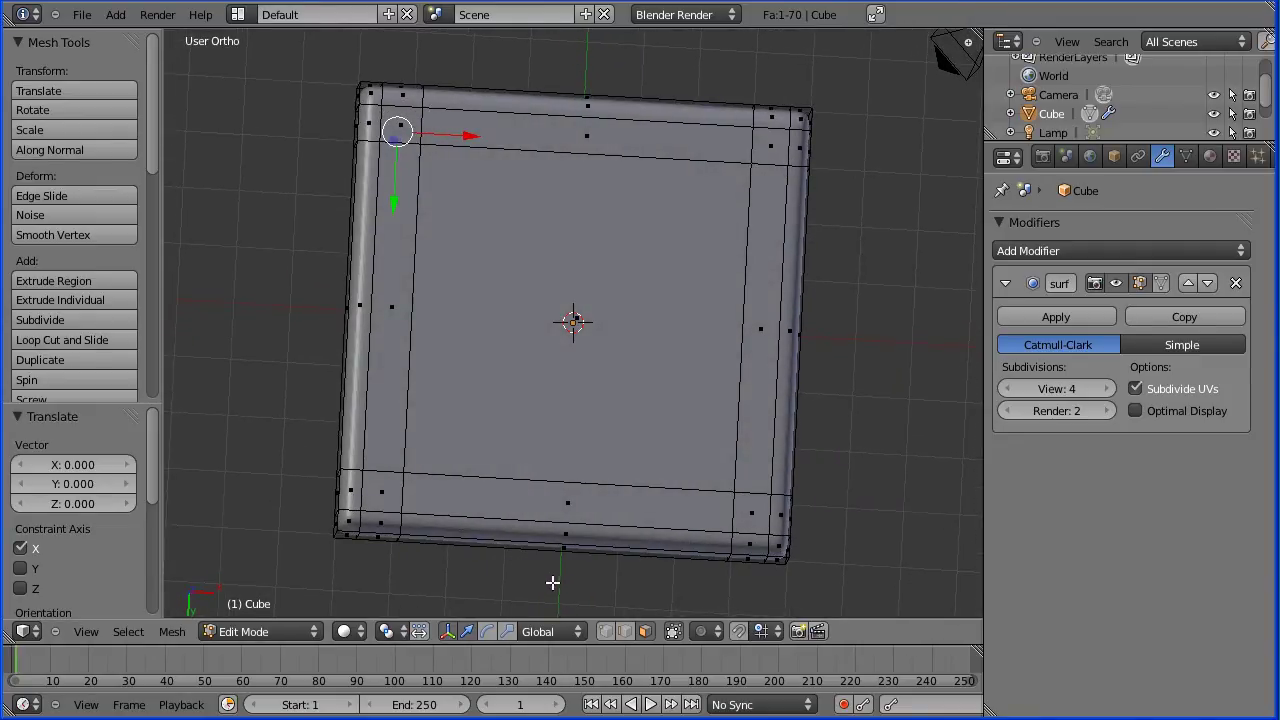
{"action": "middle_click_drag", "start_coordinate": [553, 582], "coordinate": [678, 452]}
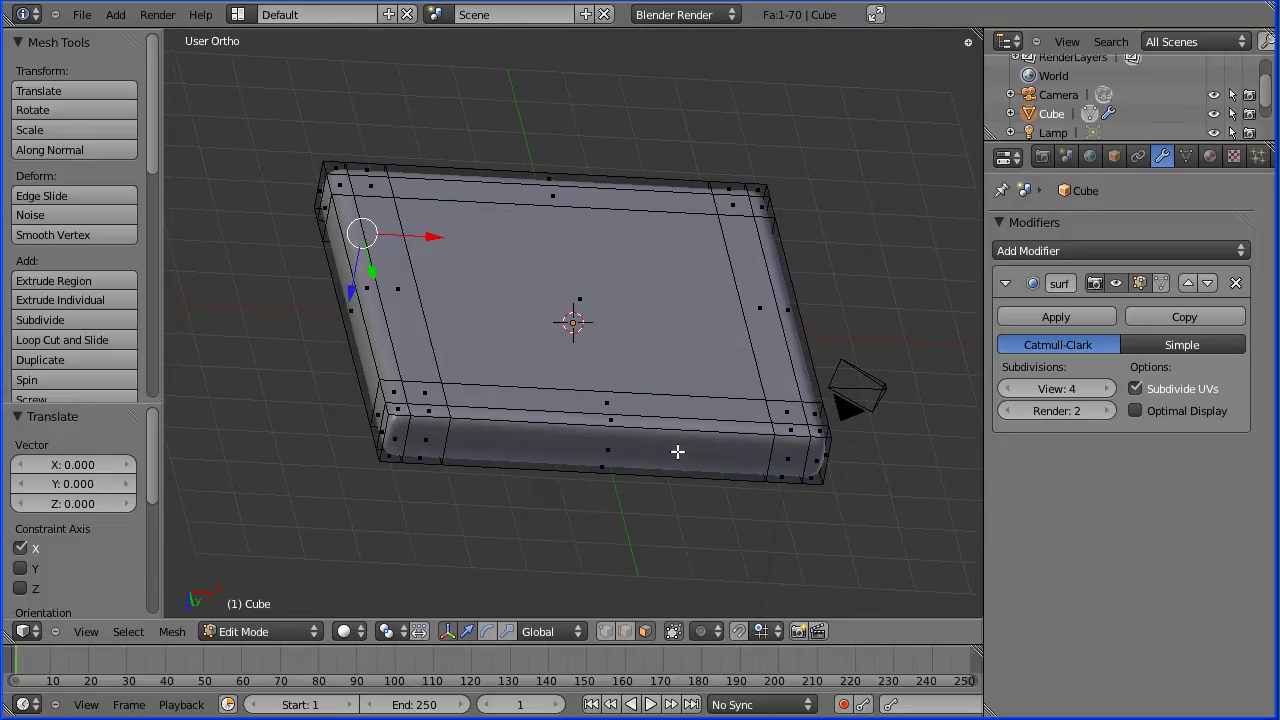
{"action": "middle_click_drag", "start_coordinate": [914, 303], "coordinate": [886, 300]}
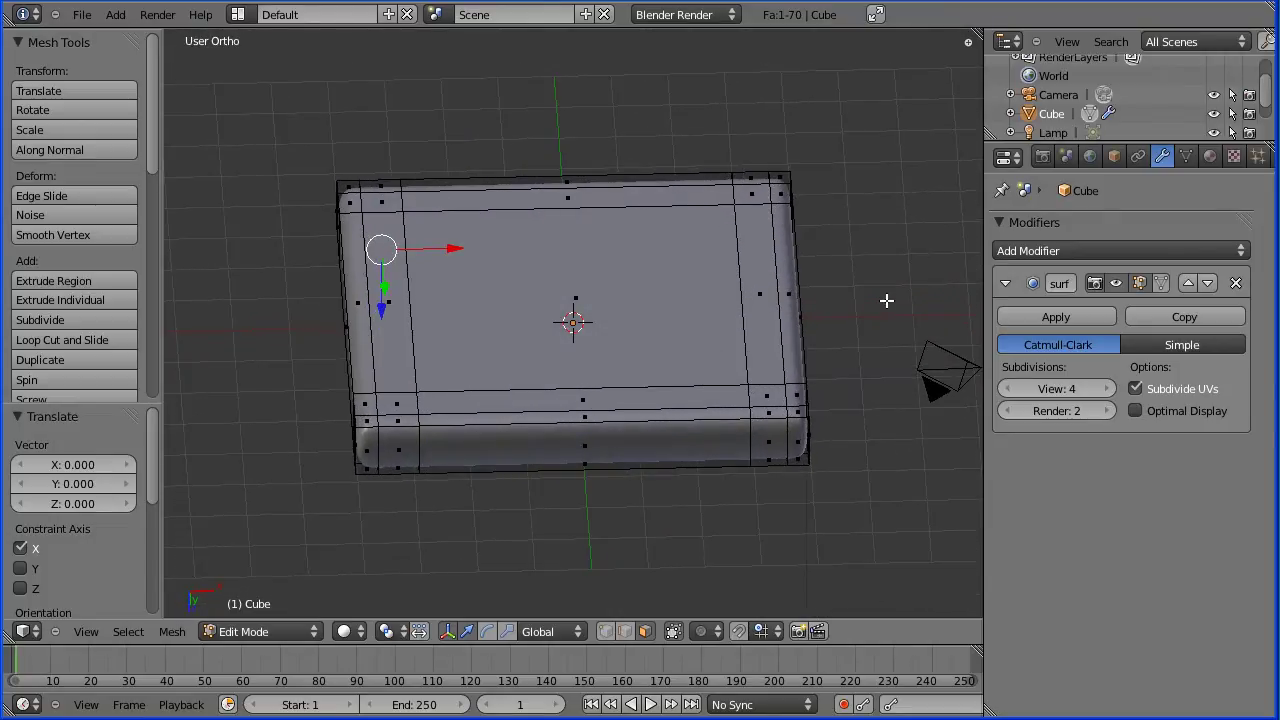
{"action": "right_click", "coordinate": [370, 204]}
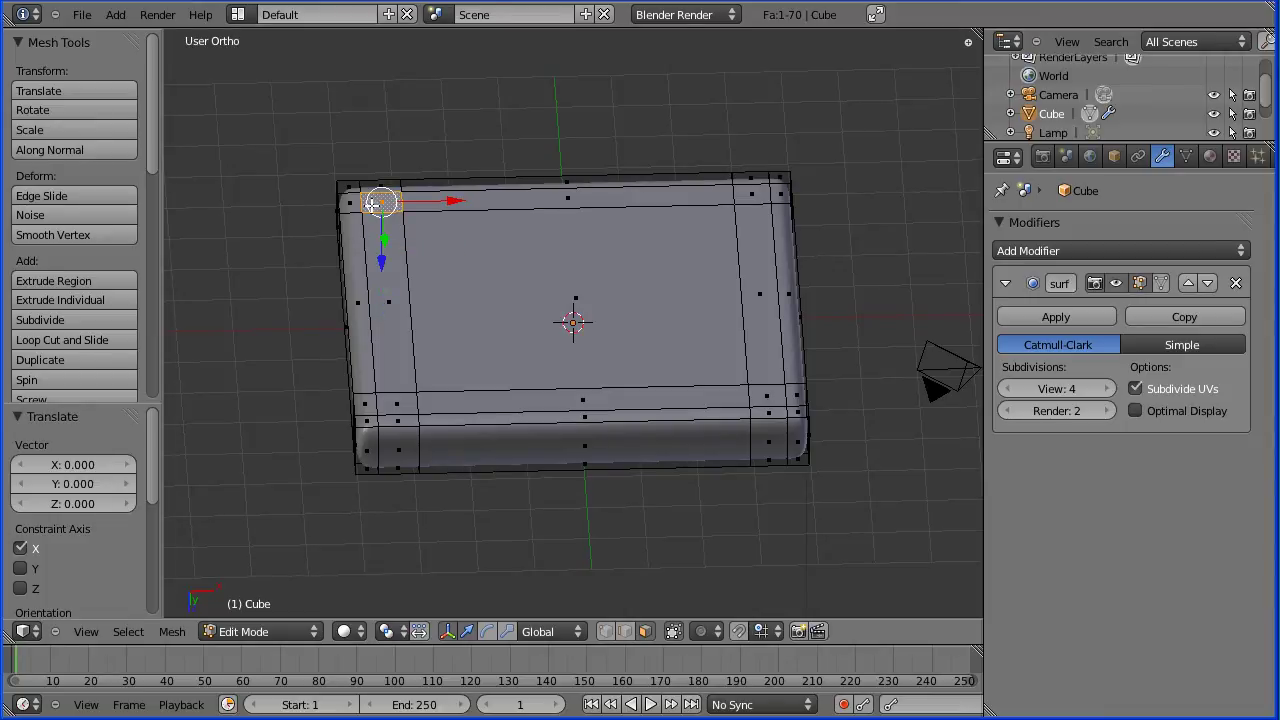
{"action": "right_click", "coordinate": [740, 200], "text": "shift"}
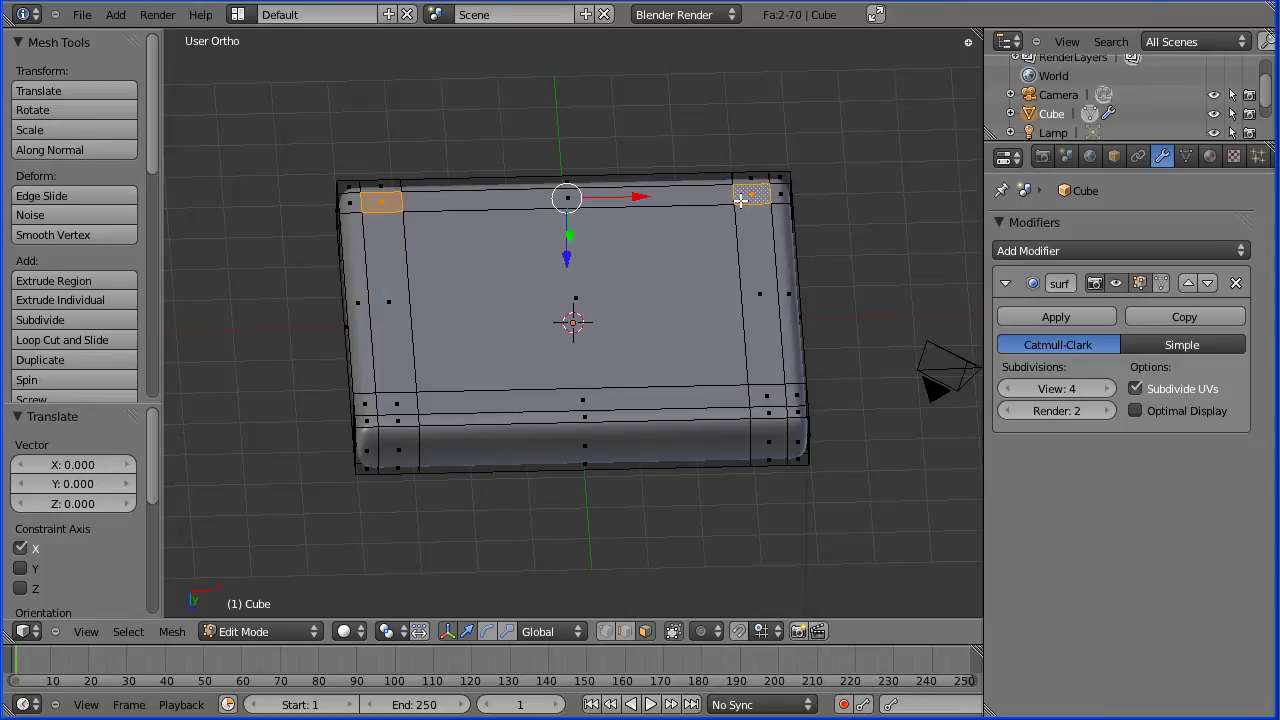
{"action": "right_click", "coordinate": [760, 400], "text": "shift"}
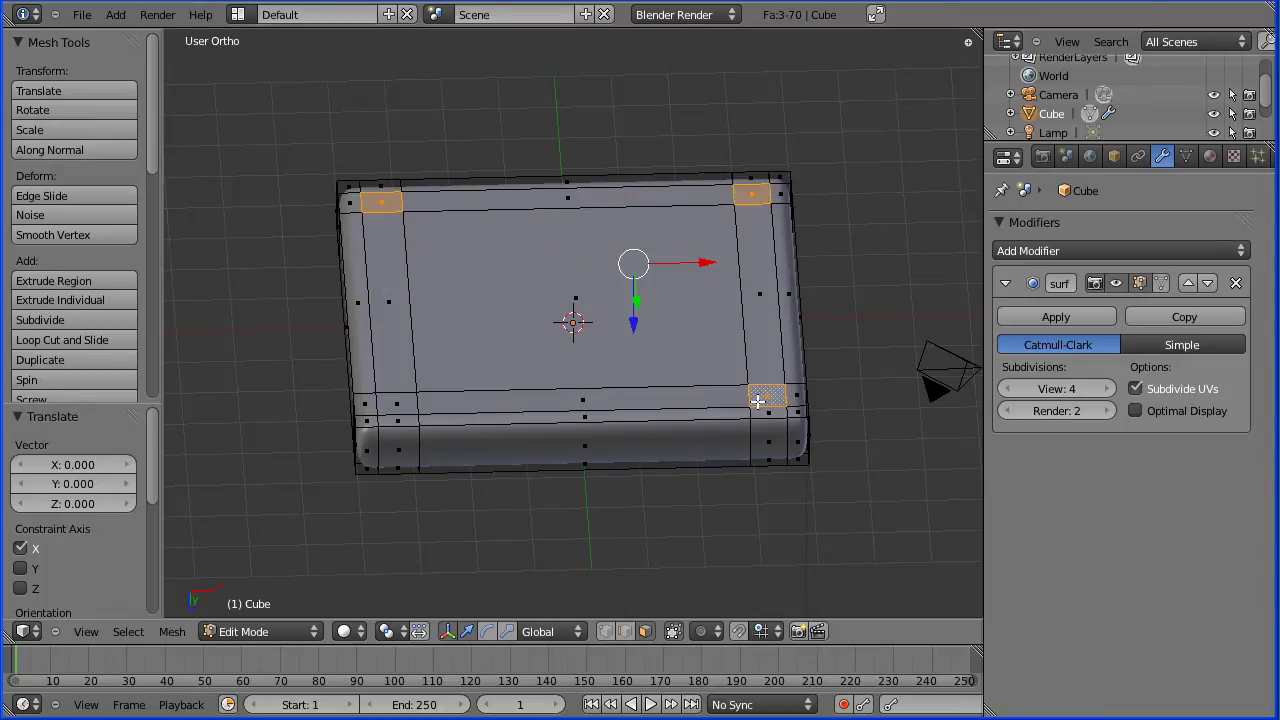
{"action": "right_click", "coordinate": [410, 403], "text": "shift"}
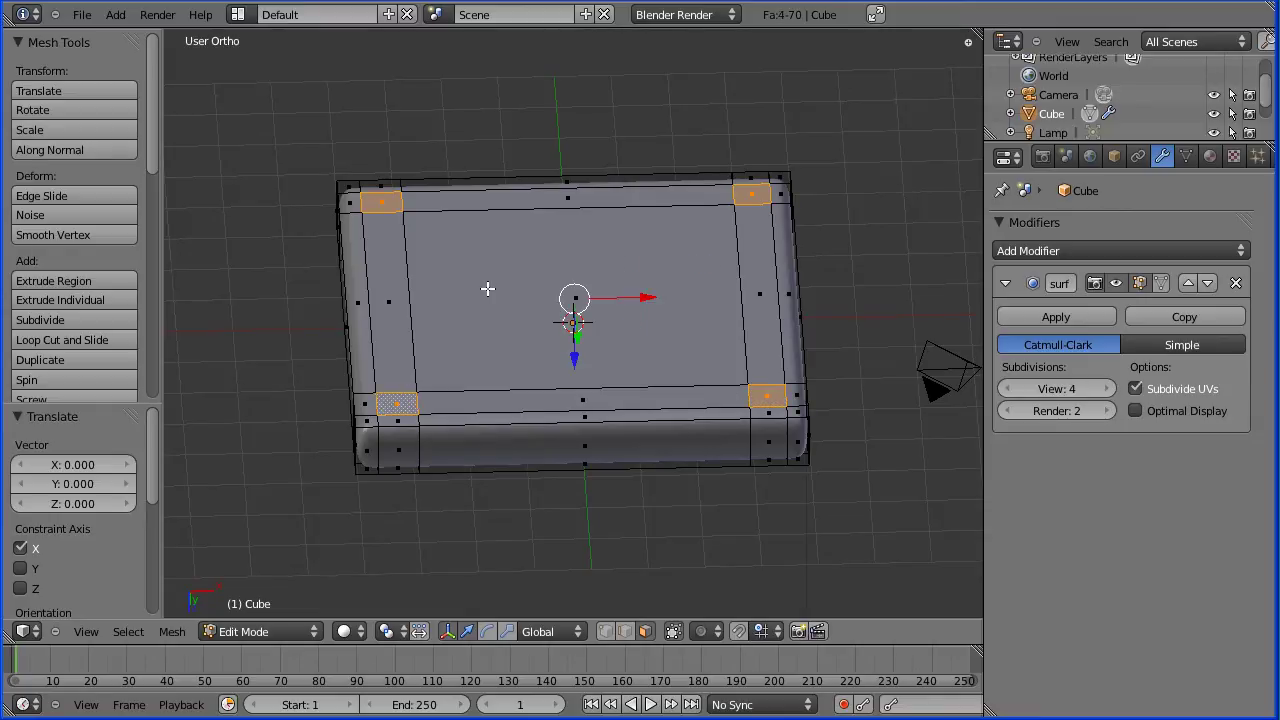
Extrude the four selected corner faces 6 units away from the seat's underside as chair legs
{"action": "key", "text": "e"}
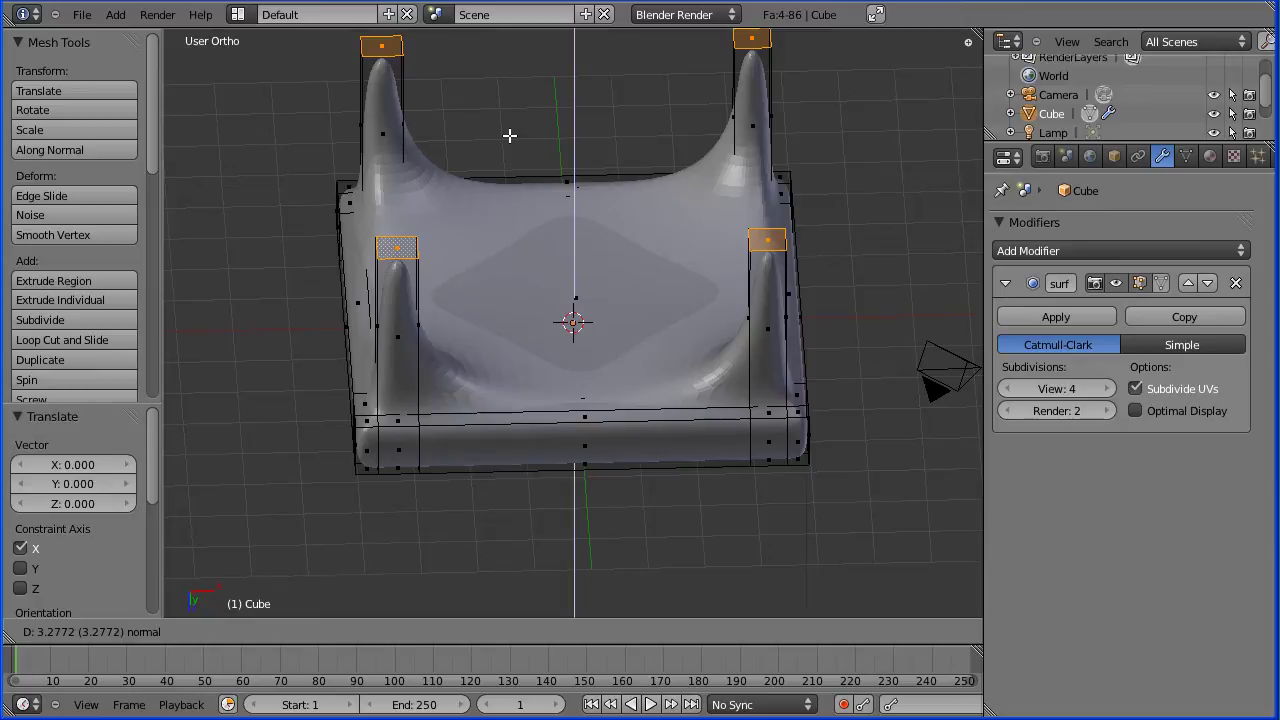
{"action": "type", "text": "6"}
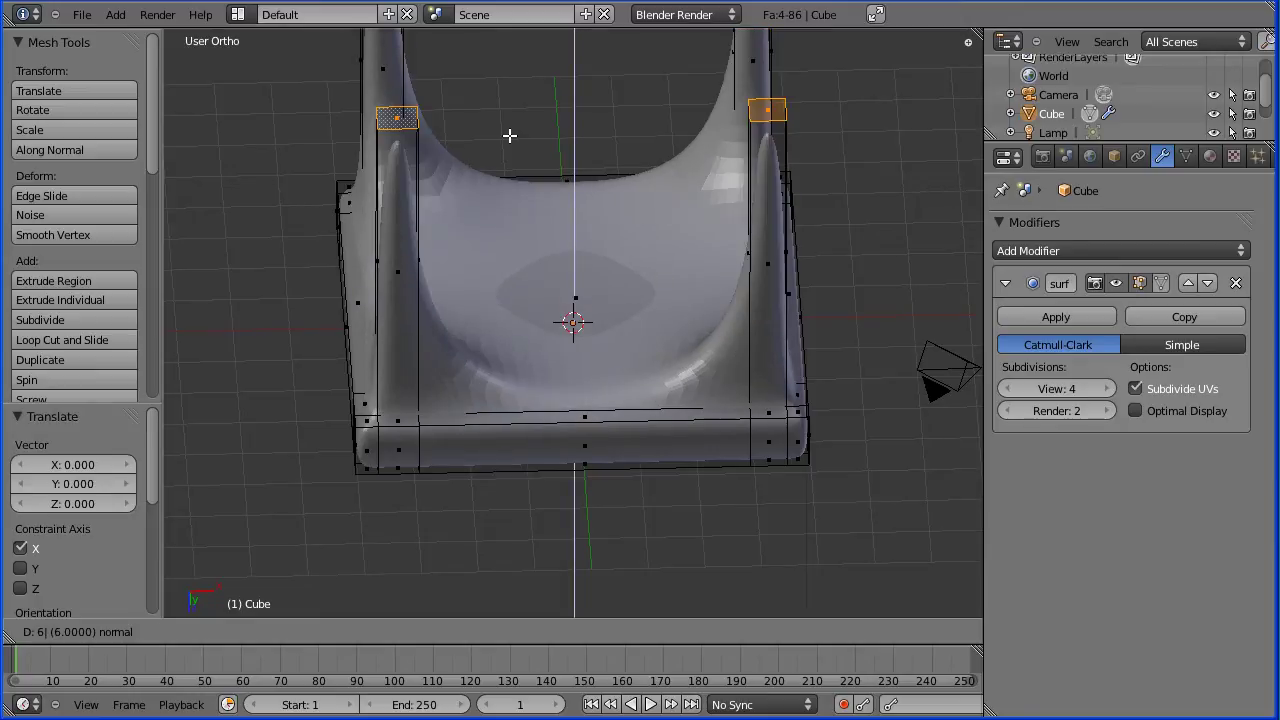
{"action": "key", "text": "Return"}
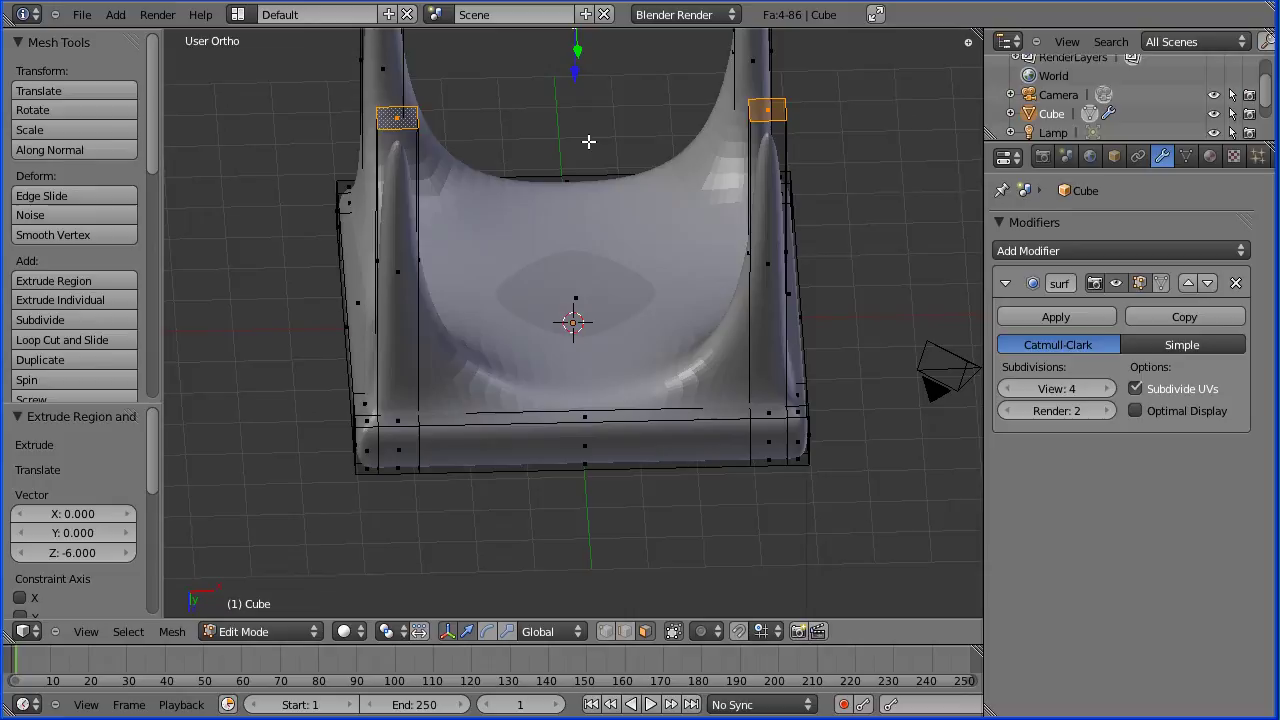
{"action": "middle_click_drag", "start_coordinate": [588, 142], "coordinate": [605, 283]}
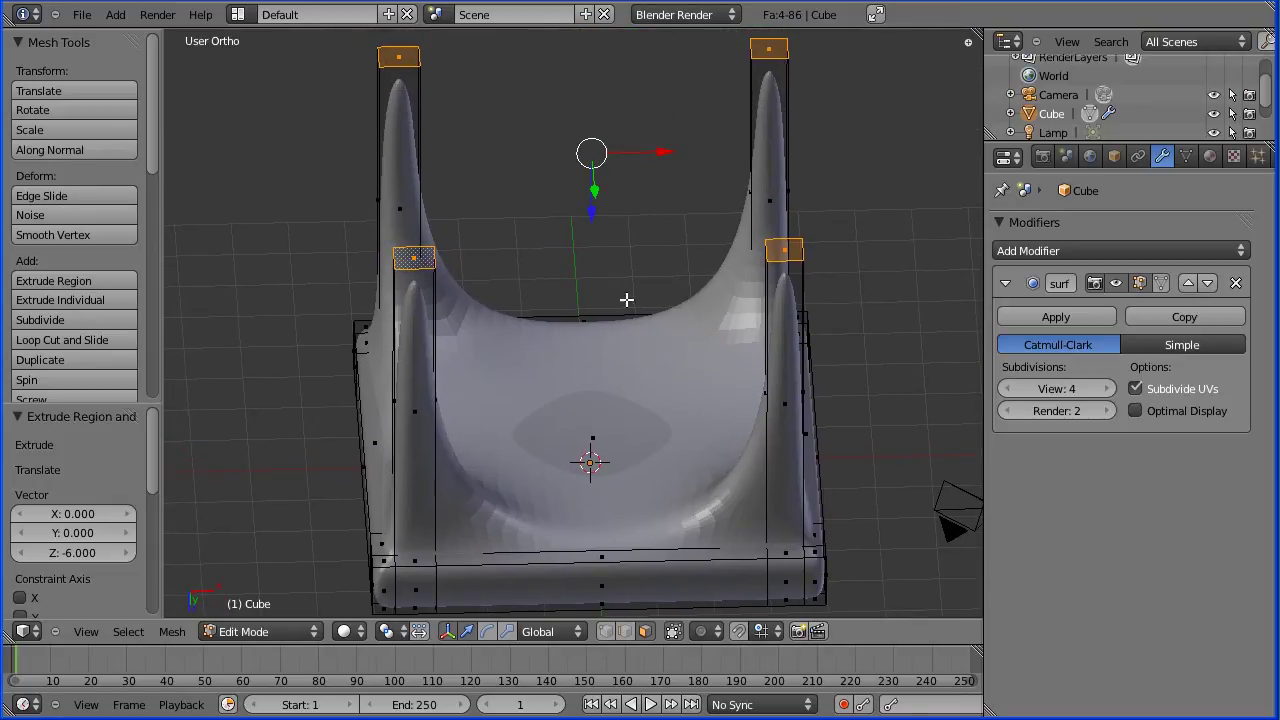
{"action": "middle_click_drag", "start_coordinate": [884, 326], "coordinate": [880, 280]}
{"action": "key", "text": "Tab"}
{"action": "key", "text": "Tab"}
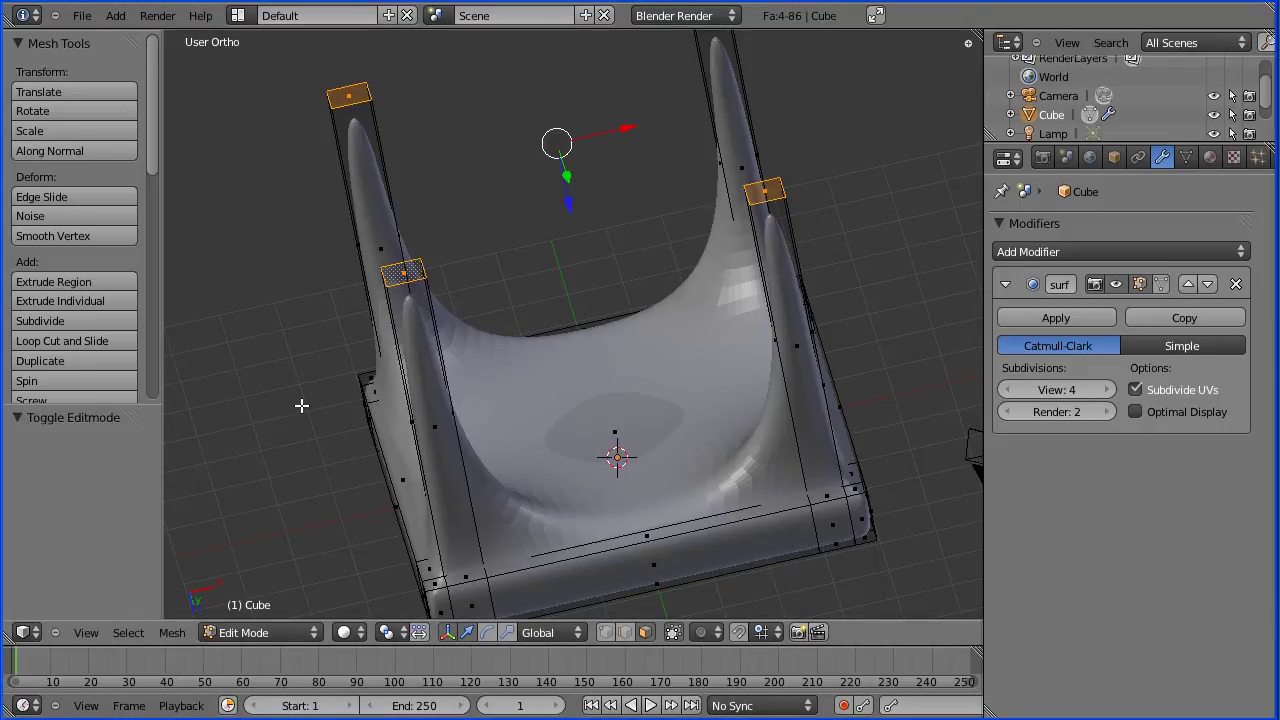
Deselect all faces of the chair mesh
{"action": "key", "text": "a"}
{"action": "key", "text": "a"}
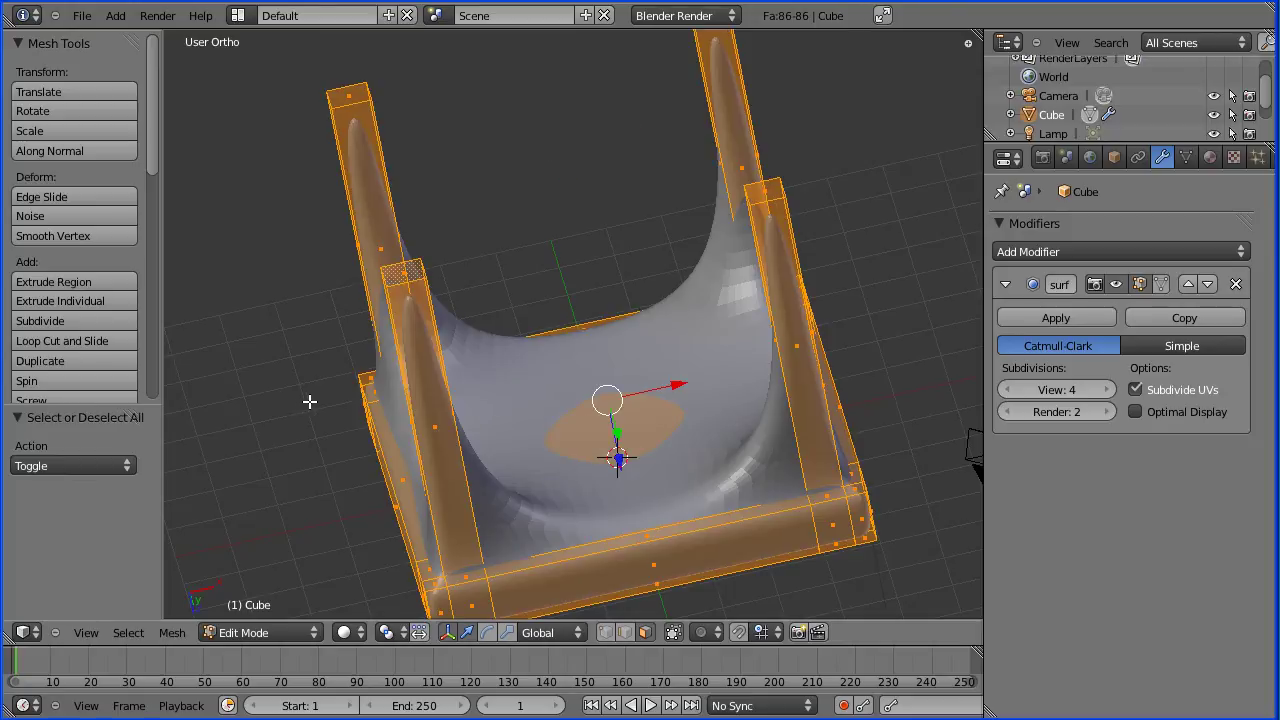
{"action": "key", "text": "a"}
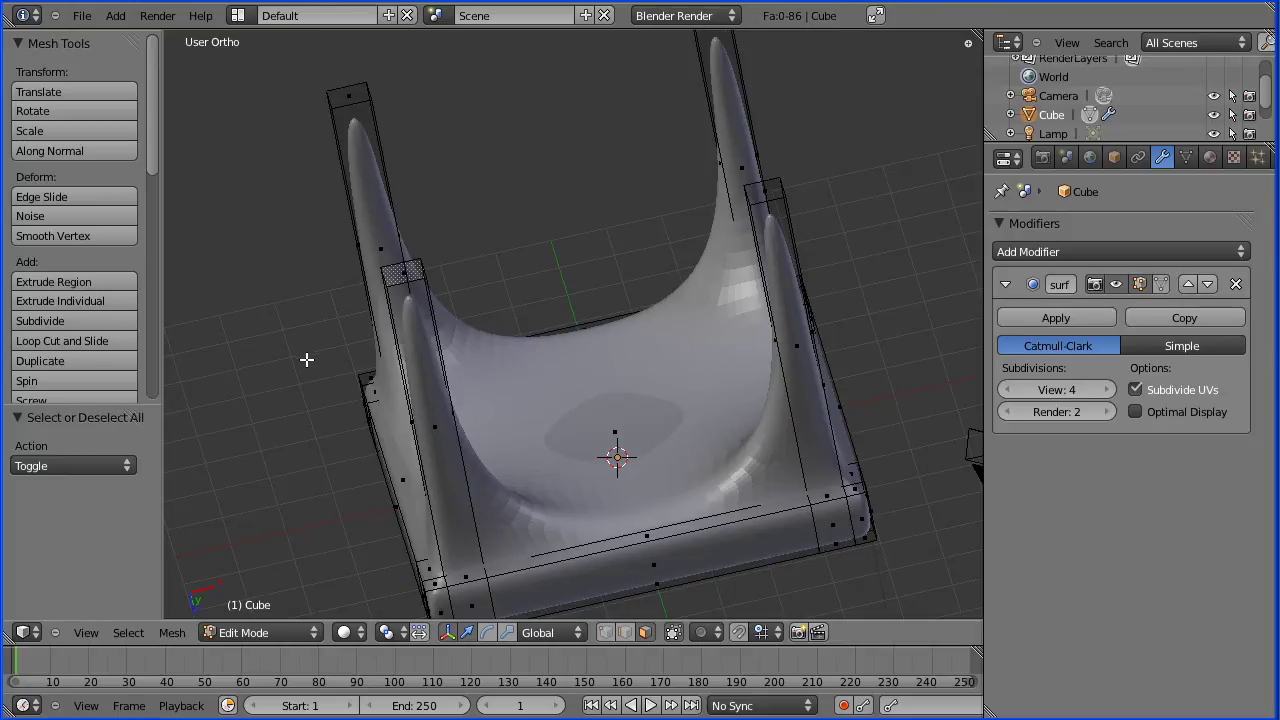
Add a loop cut around the front-left leg close to the seat, with an edge slide of 0.95
{"action": "middle_click_drag", "start_coordinate": [289, 366], "coordinate": [259, 314]}
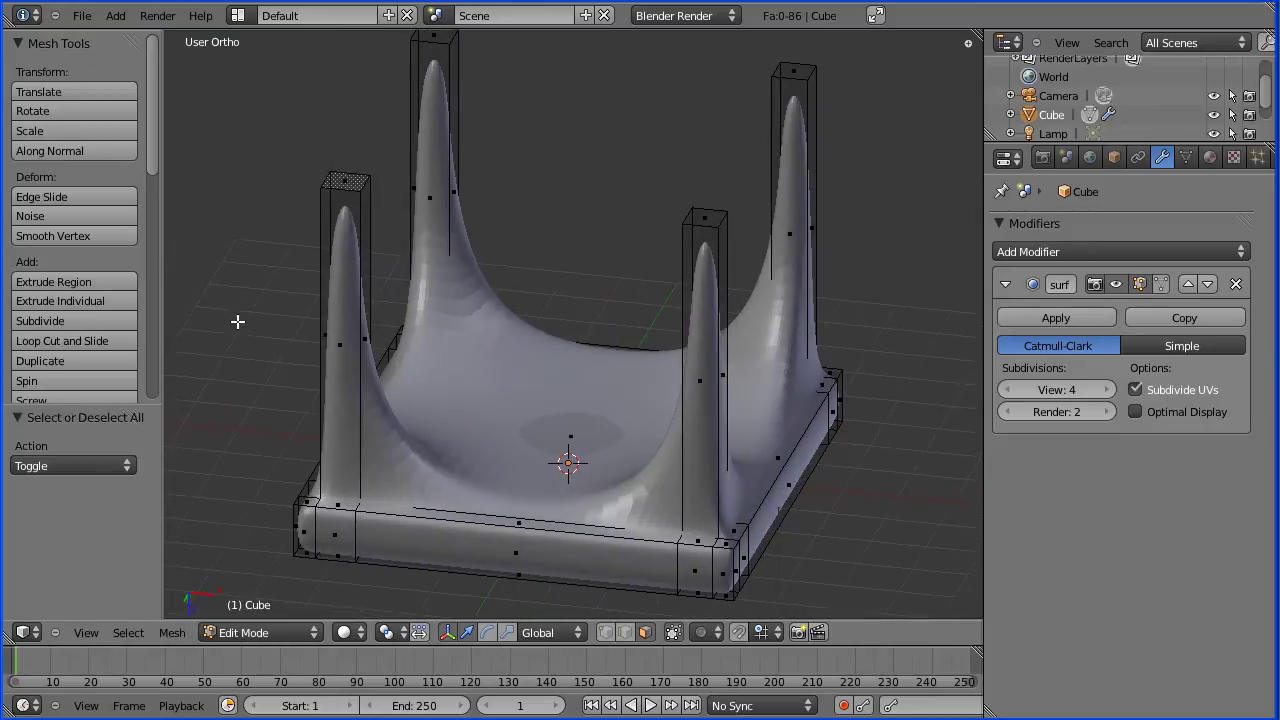
{"action": "mouse_move", "coordinate": [237, 321]}
{"action": "middle_mouse_down"}
{"action": "mouse_move", "coordinate": [249, 340]}
{"action": "mouse_move", "coordinate": [234, 334]}
{"action": "middle_mouse_up"}
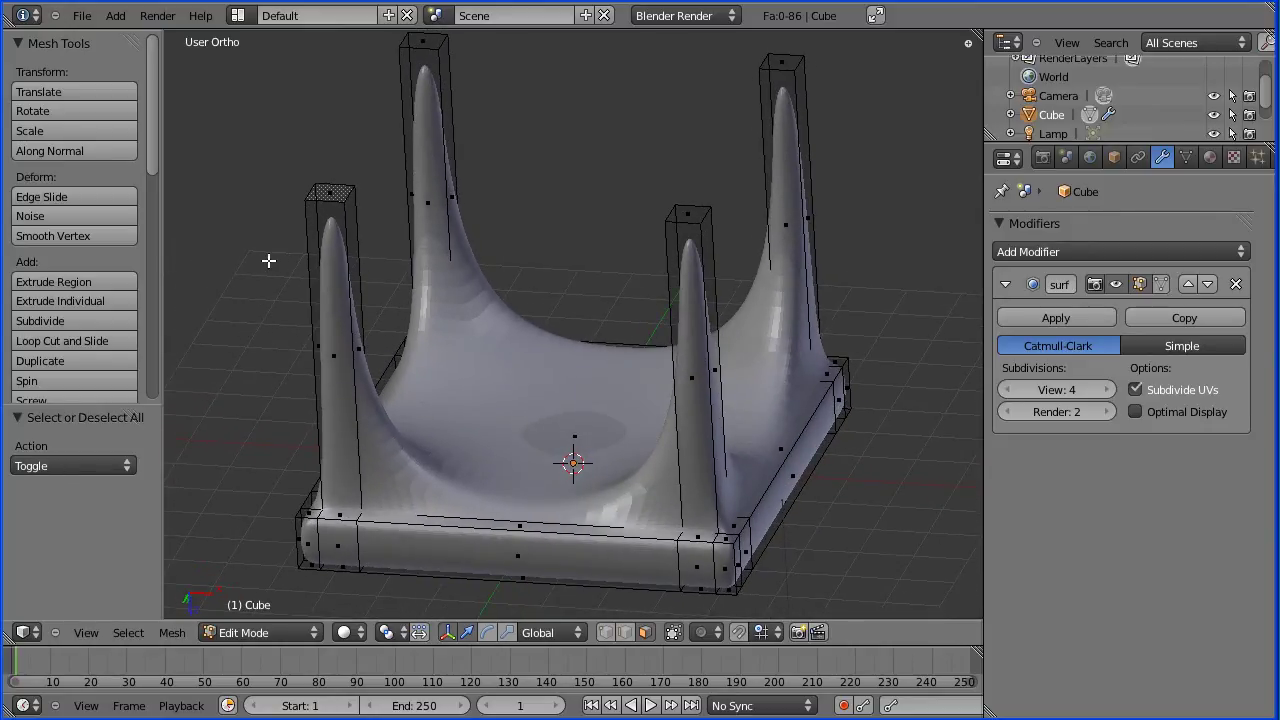
{"action": "left_click", "coordinate": [122, 340]}
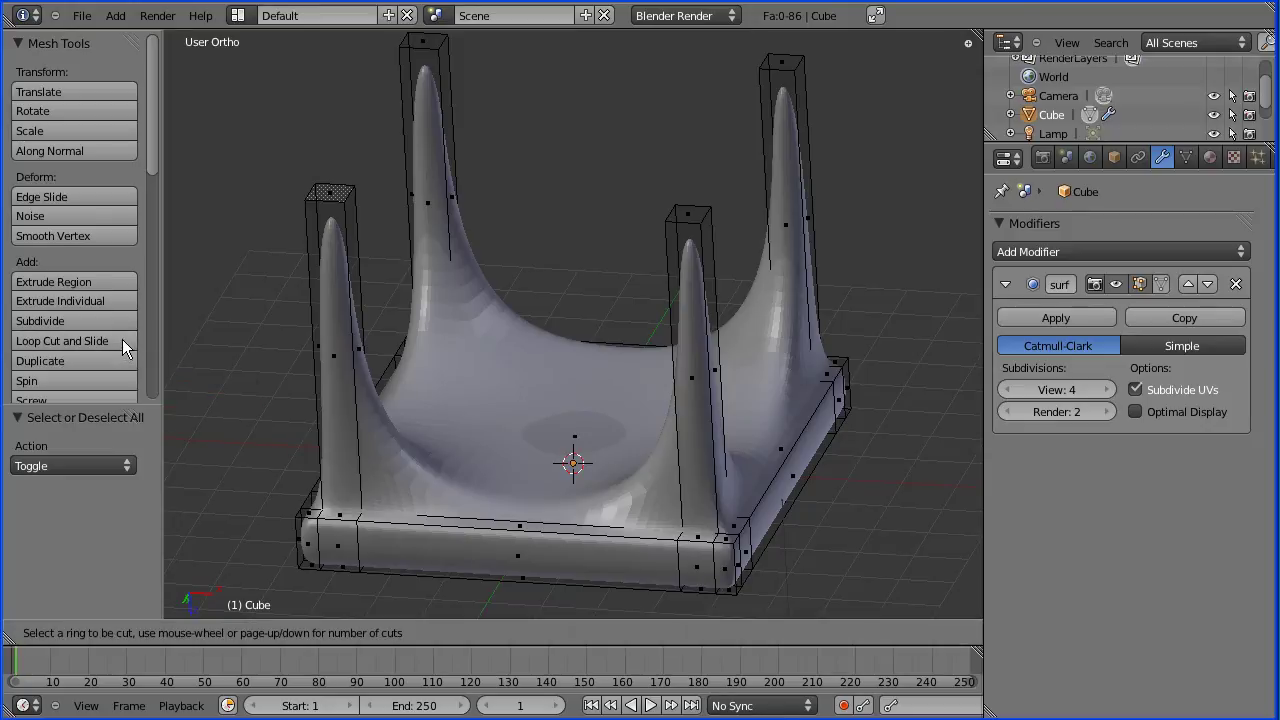
{"action": "left_click", "coordinate": [314, 346]}
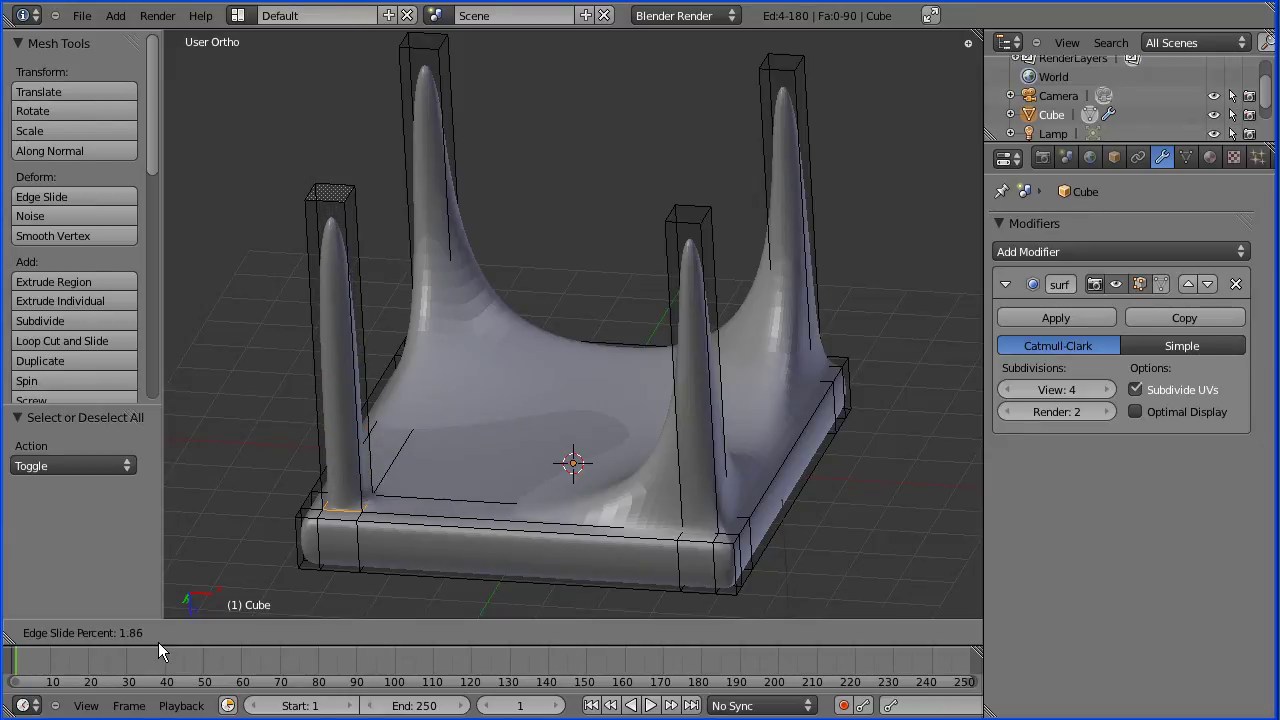
{"action": "left_click_drag", "start_coordinate": [131, 635], "coordinate": [224, 474]}
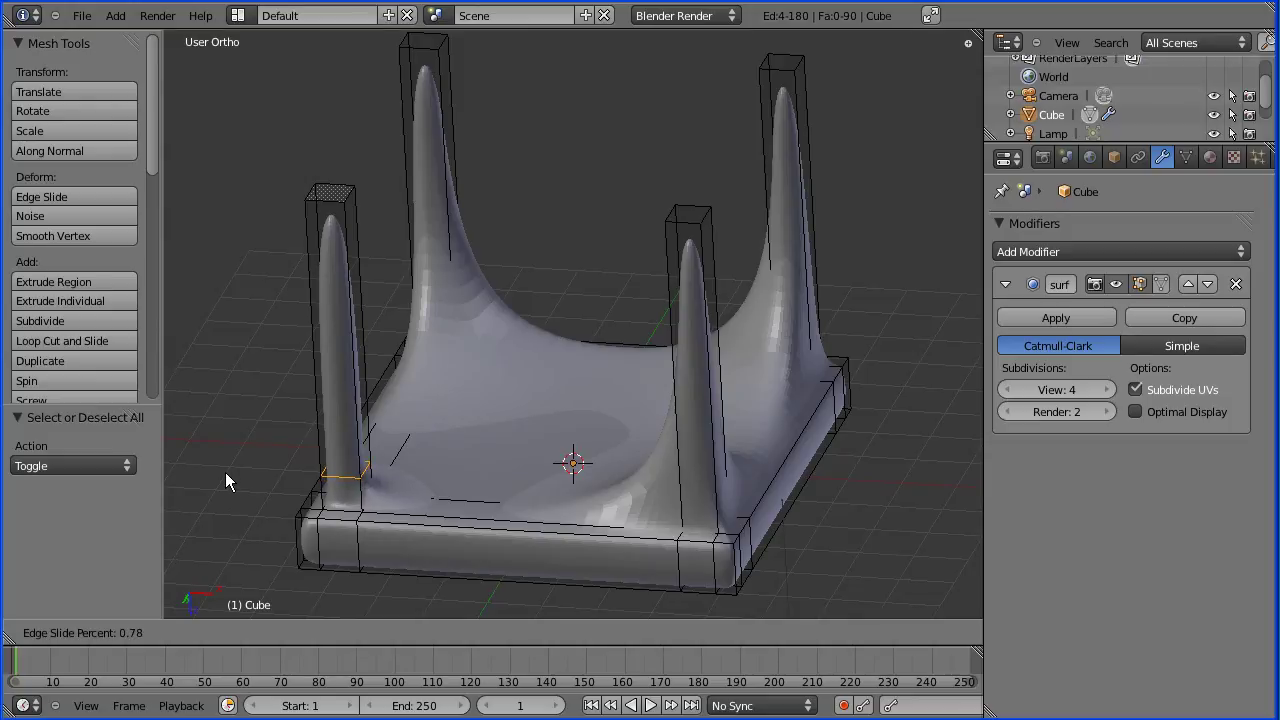
{"action": "type", "text": "0.95"}
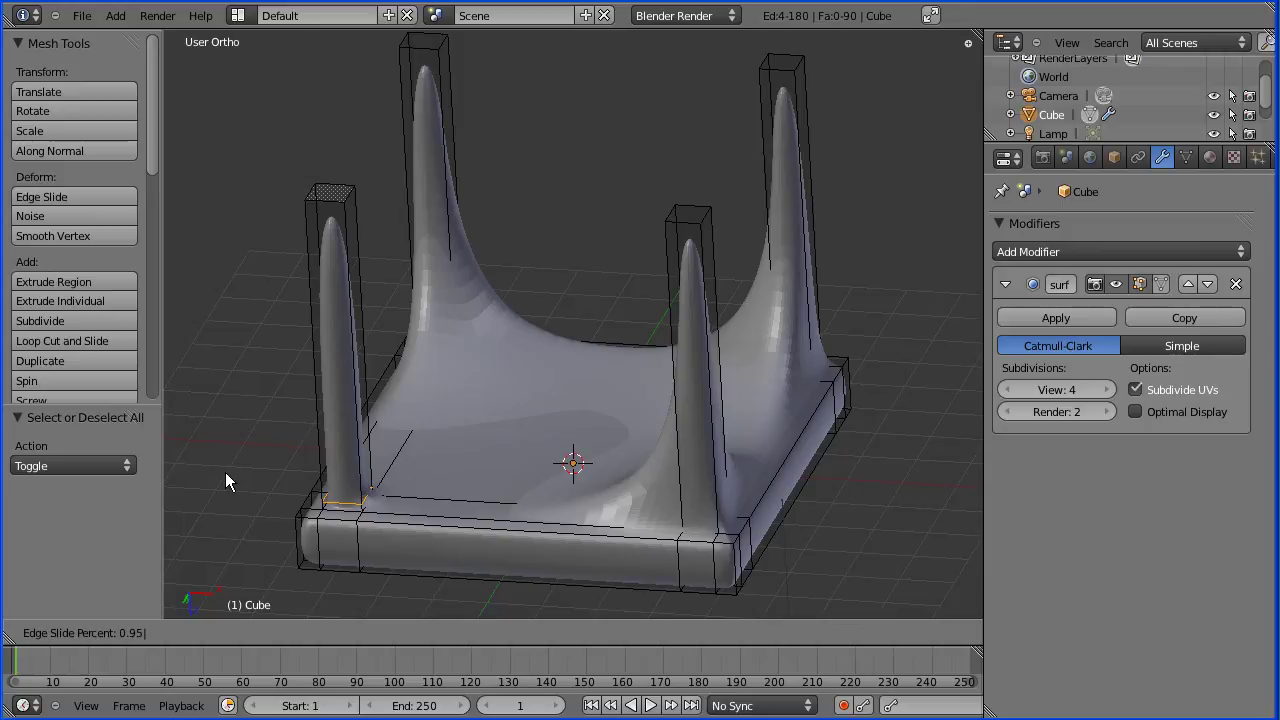
{"action": "key", "text": "Return"}
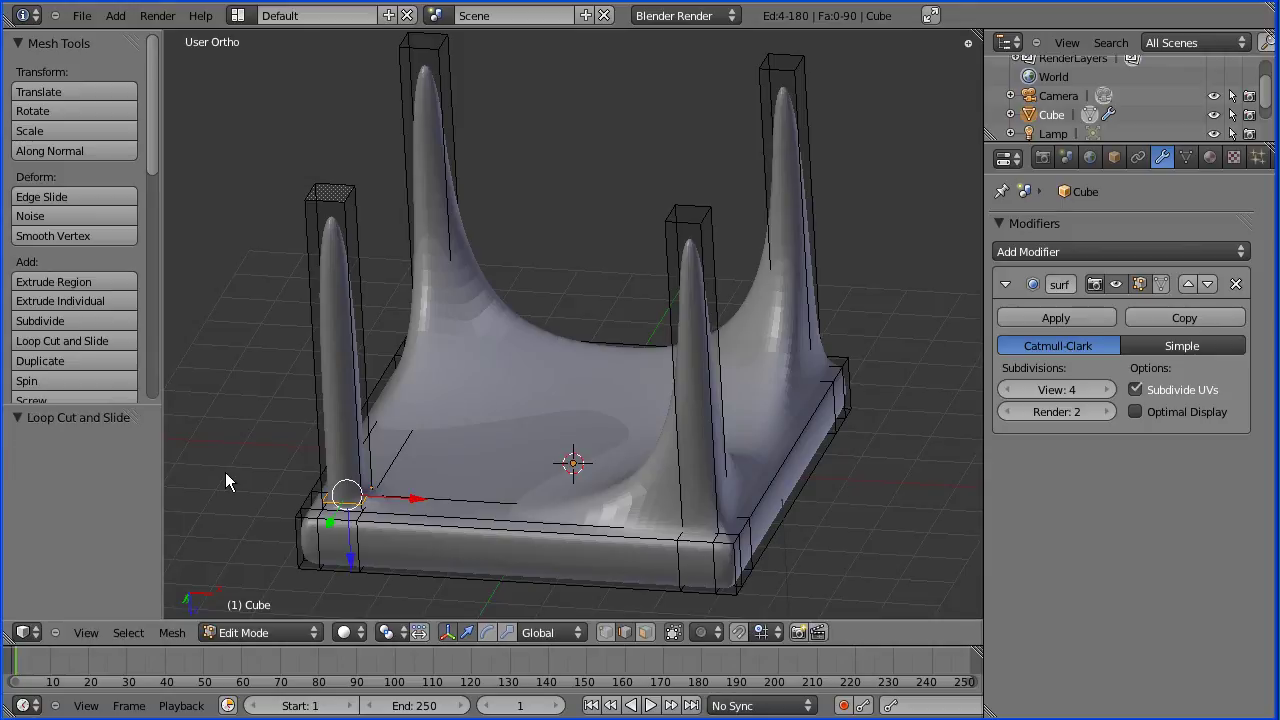
Add a loop cut around the front-left leg near its free end, with an edge slide of -0.9
{"action": "left_click", "coordinate": [112, 340]}
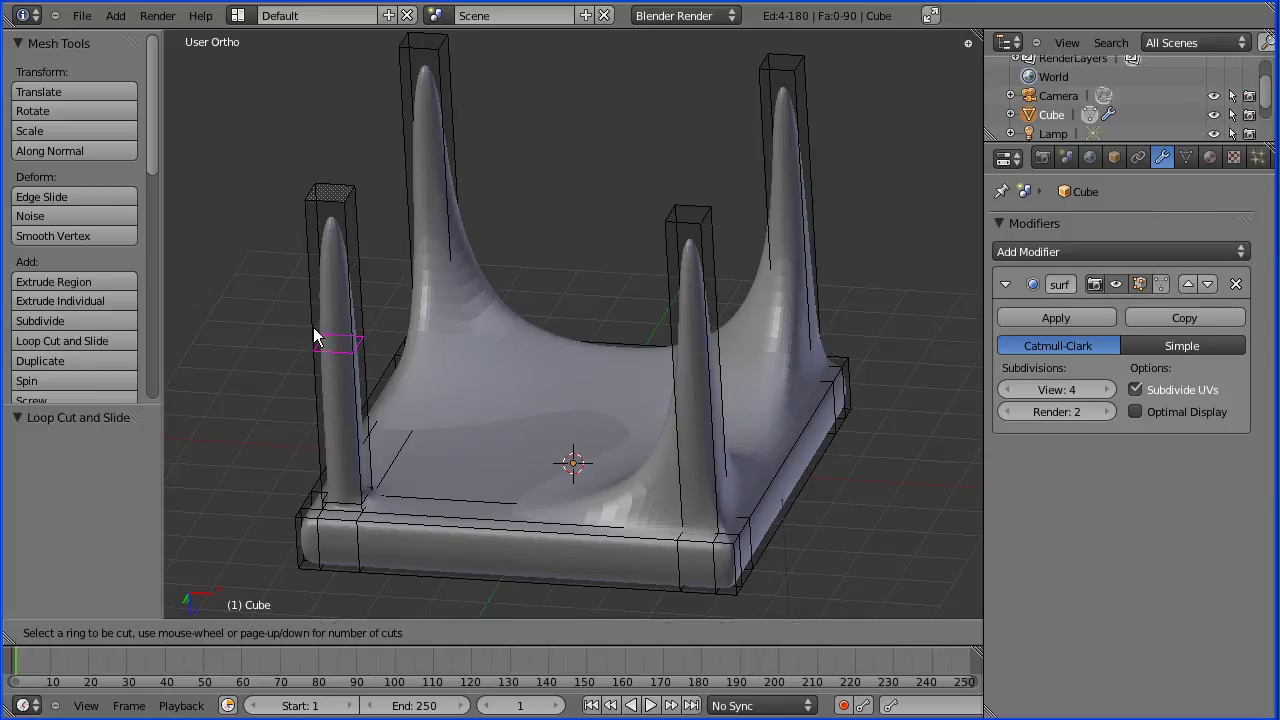
{"action": "left_click", "coordinate": [305, 277]}
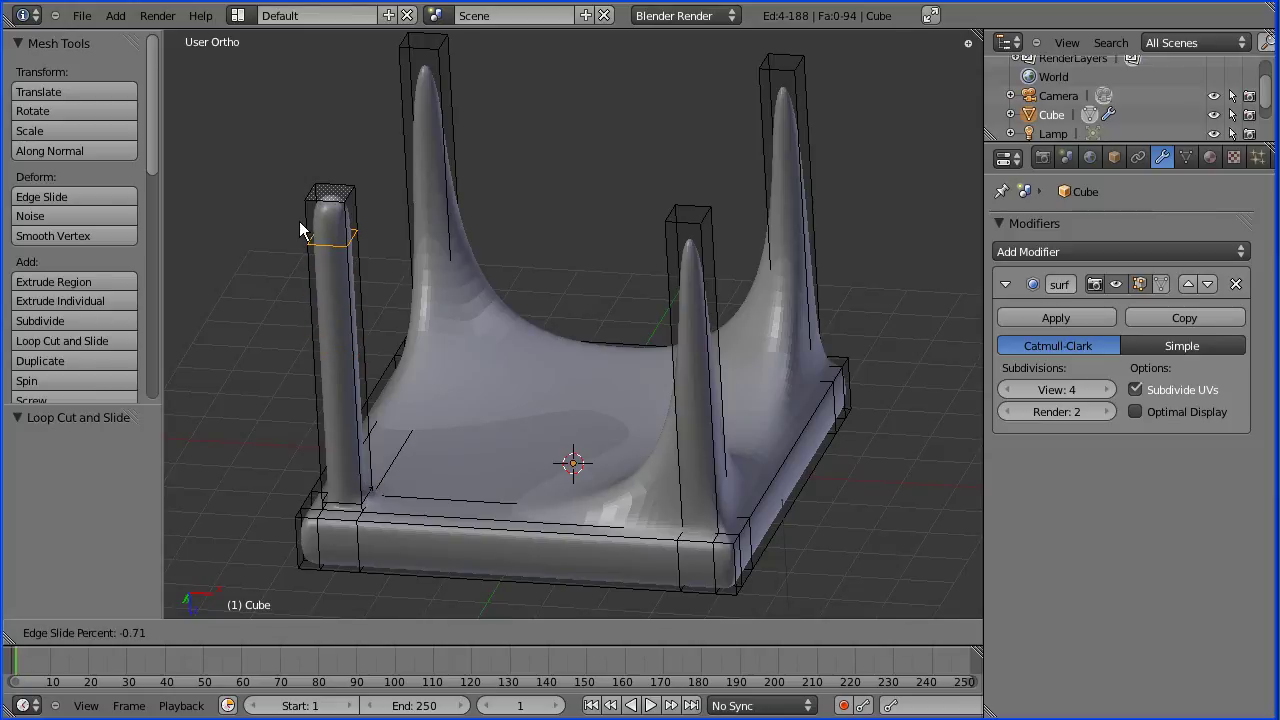
{"action": "type", "text": "-0.9"}
{"action": "key", "text": "Return"}
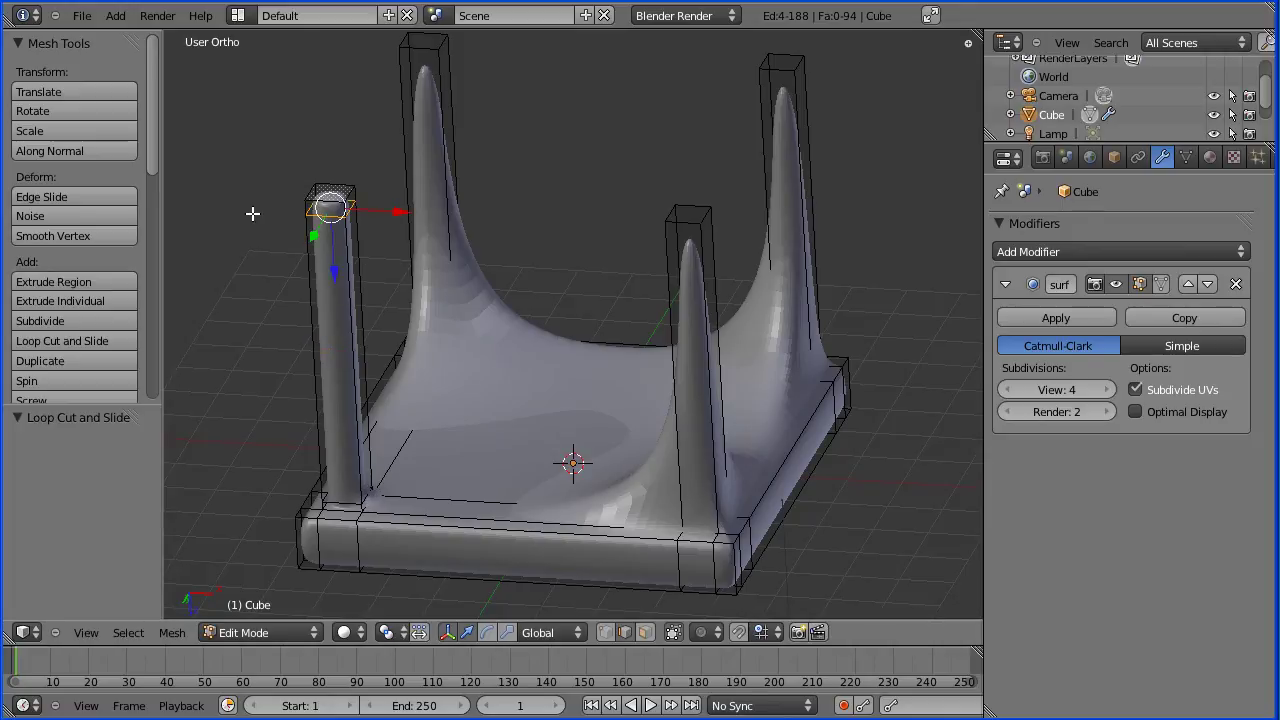
Add a loop cut around the front-right leg close to the seat, with an edge slide of 0.95
{"action": "left_click", "coordinate": [118, 337]}
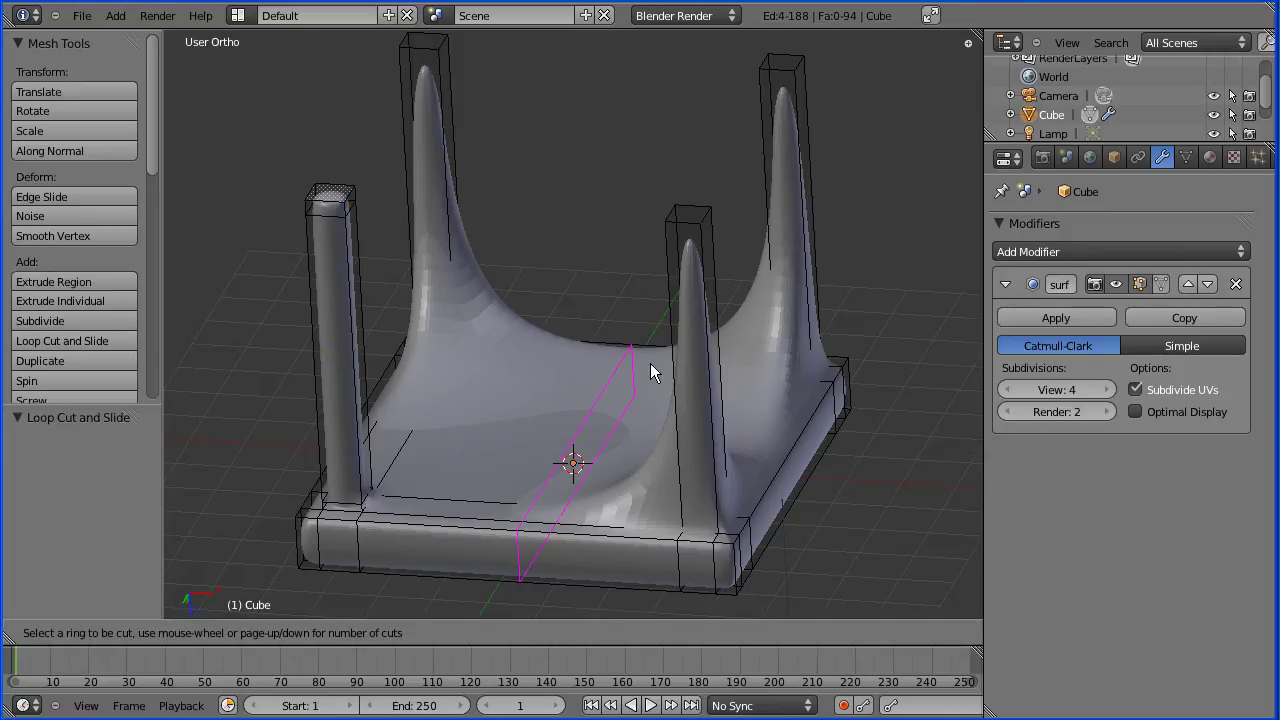
{"action": "left_click", "coordinate": [697, 381]}
{"action": "right_click", "coordinate": [697, 381]}
{"action": "key", "text": "g"}
{"action": "key", "text": "g"}
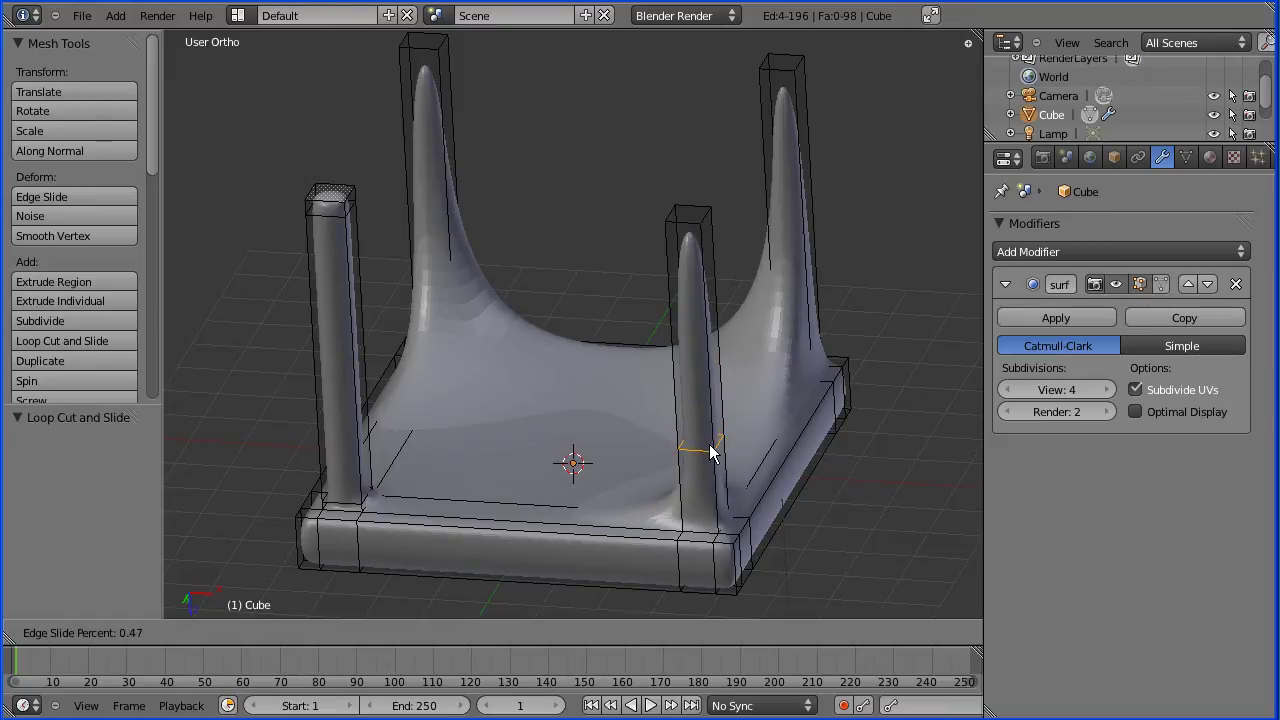
{"action": "type", "text": "0.95"}
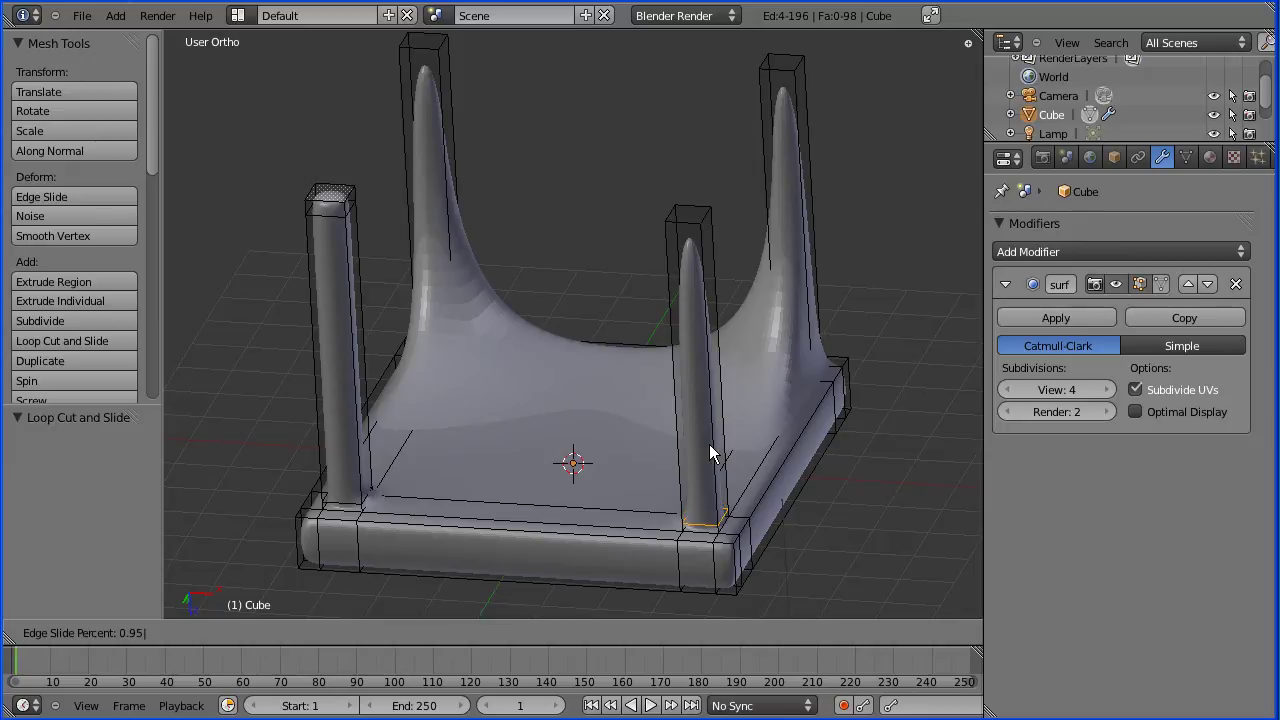
{"action": "key", "text": "Return"}
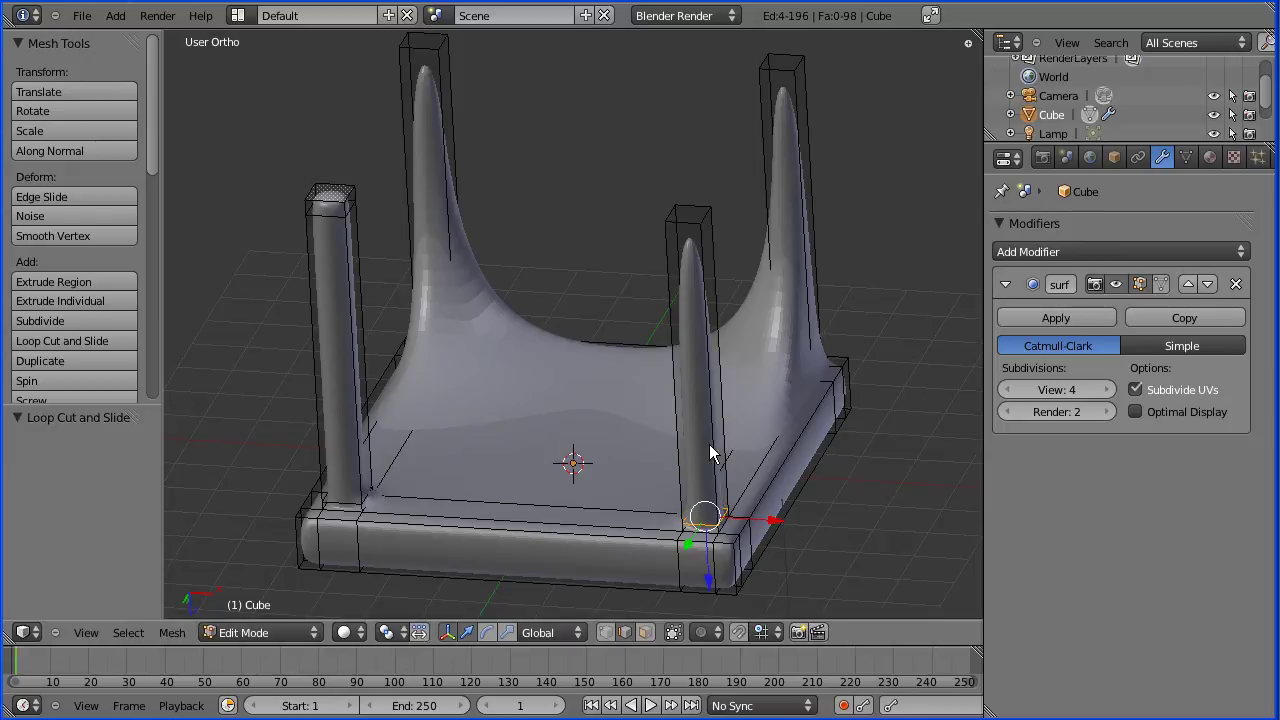
Add a loop cut around the front-right leg near its free end, with an edge slide of -0.9
{"action": "left_click", "coordinate": [121, 342]}
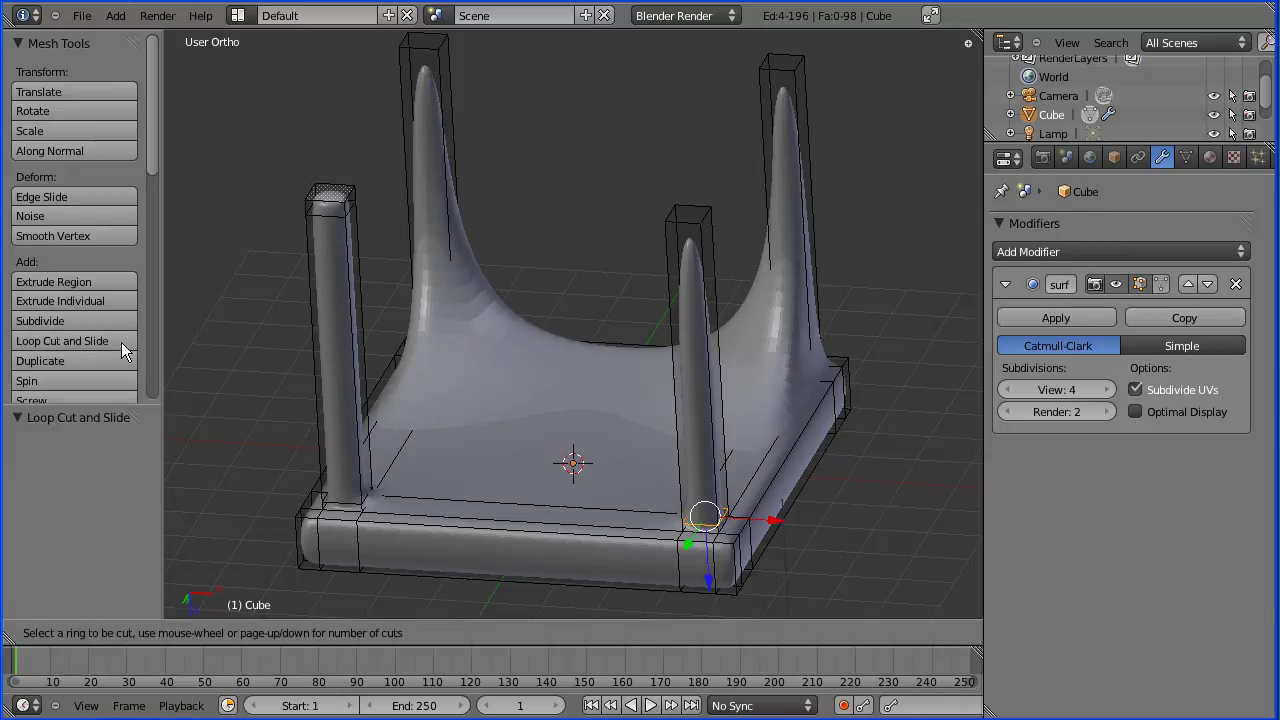
{"action": "left_click", "coordinate": [706, 383]}
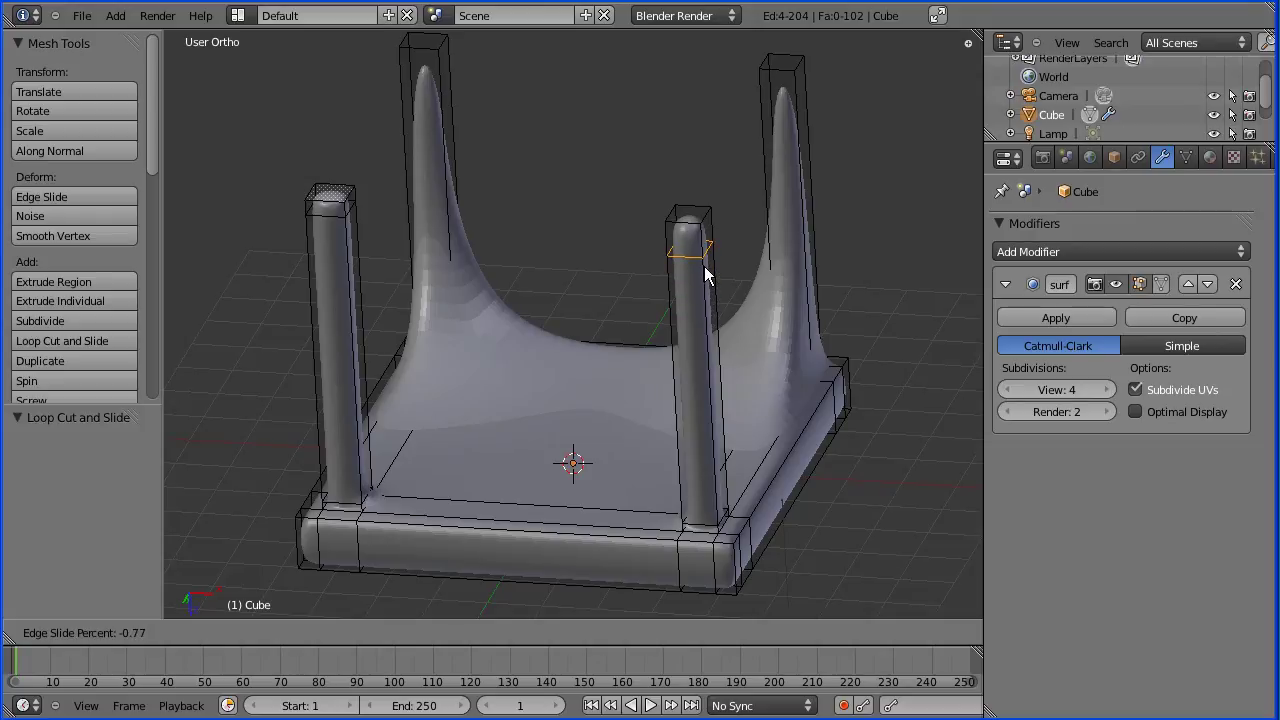
{"action": "type", "text": "-0.9"}
{"action": "key", "text": "Return"}
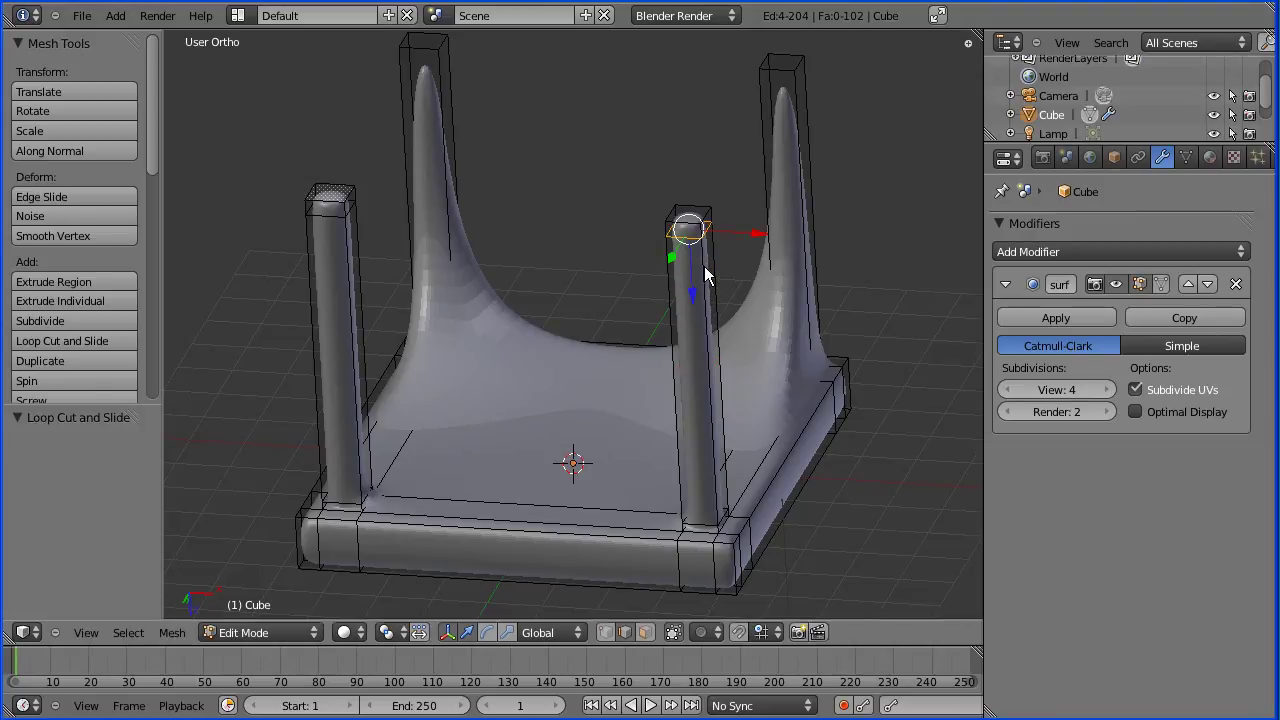
Add a loop cut around the back-left leg close to the seat, with an edge slide of 0.96
{"action": "left_click", "coordinate": [125, 340]}
{"action": "left_click", "coordinate": [405, 198]}
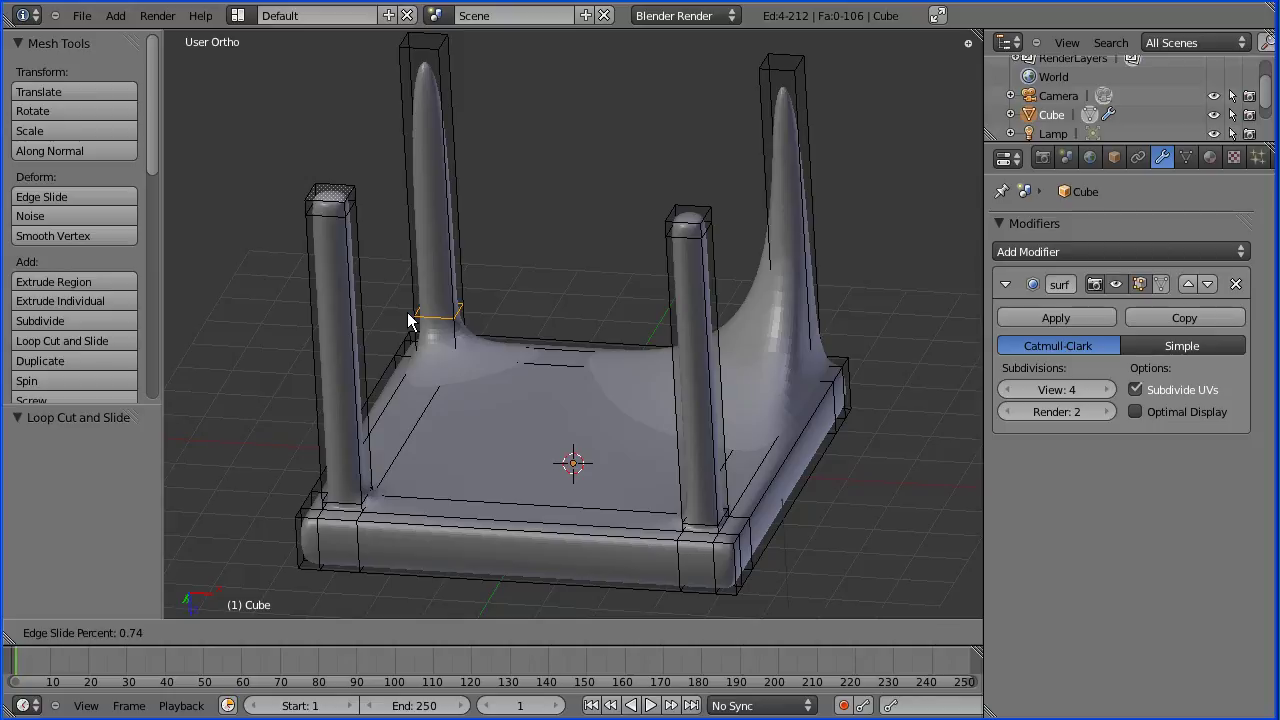
{"action": "type", "text": "0.96"}
{"action": "key", "text": "BackSpace"}
{"action": "key", "text": "BackSpace"}
{"action": "key", "text": "BackSpace"}
{"action": "key", "text": "BackSpace"}
{"action": "type", "text": "0.96"}
{"action": "key", "text": "Return"}
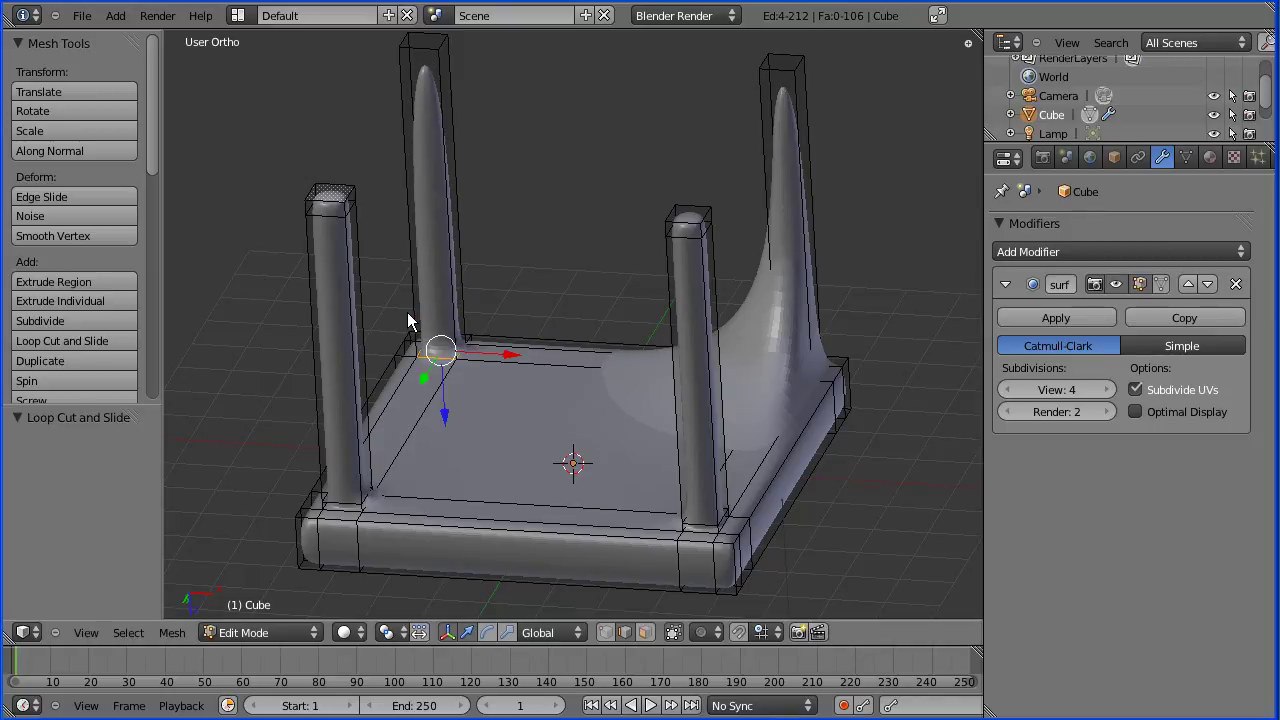
Add a loop cut around the back-left leg near its free end, with an edge slide of -0.96
{"action": "left_click", "coordinate": [118, 343]}
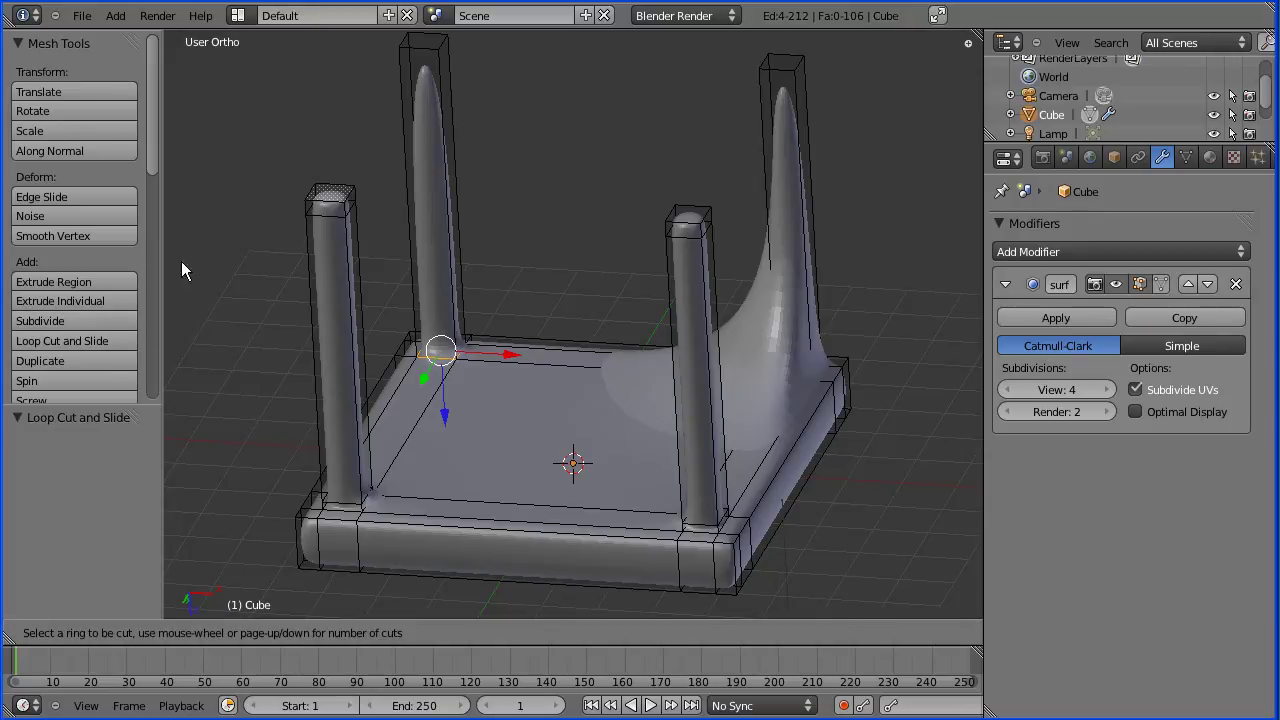
{"action": "left_click", "coordinate": [394, 188]}
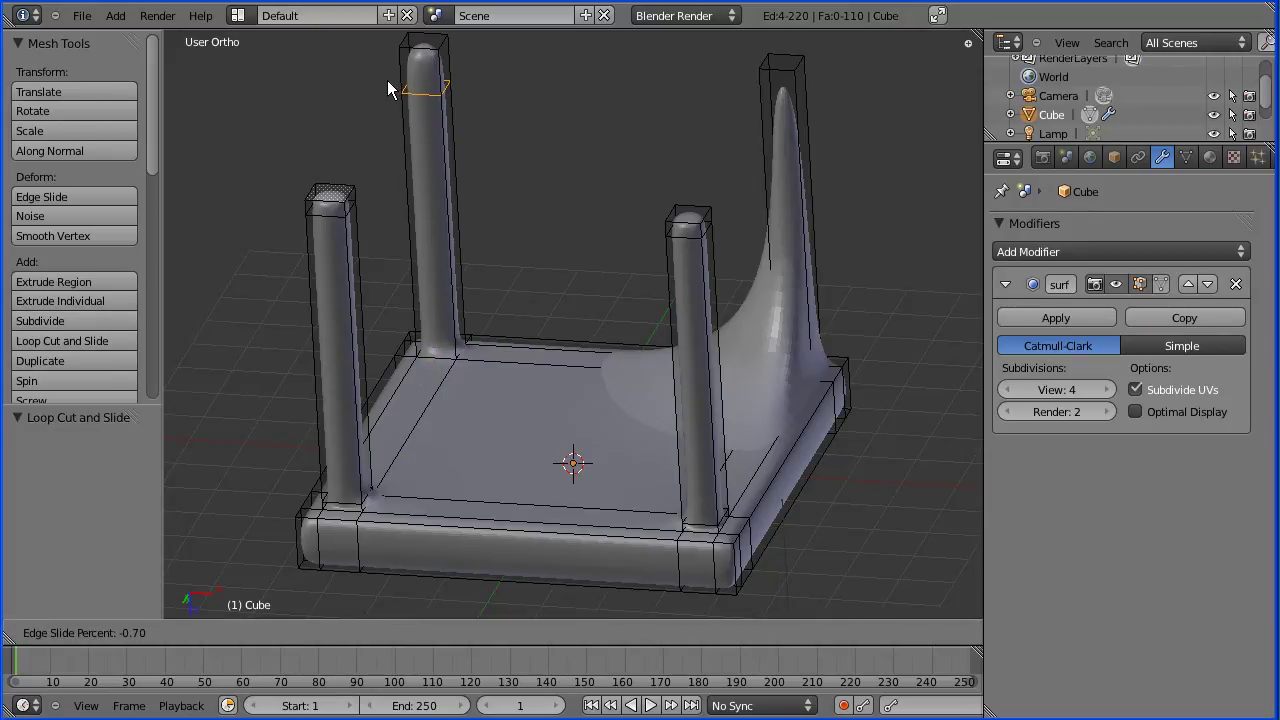
{"action": "type", "text": "-0.96"}
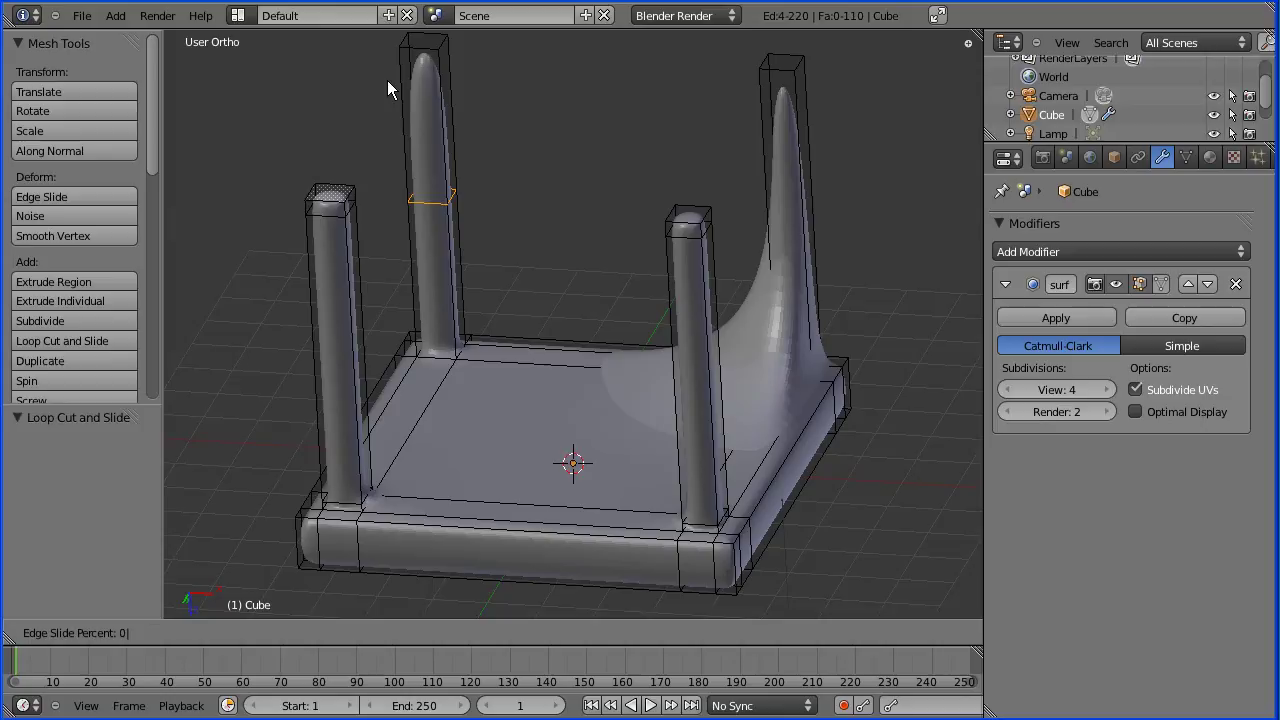
{"action": "key", "text": "Return"}
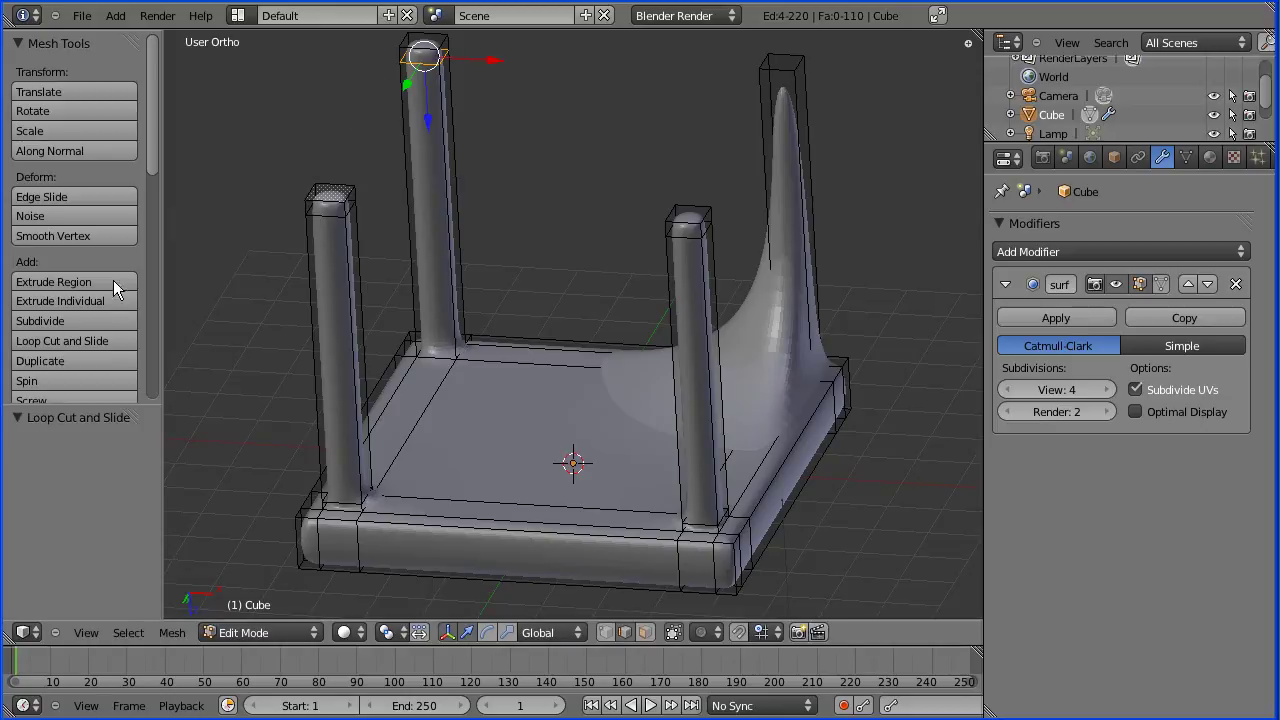
Add a loop cut around the back-right leg close to the seat, with an edge slide of 0.95
{"action": "left_click", "coordinate": [121, 341]}
{"action": "left_click", "coordinate": [795, 270]}
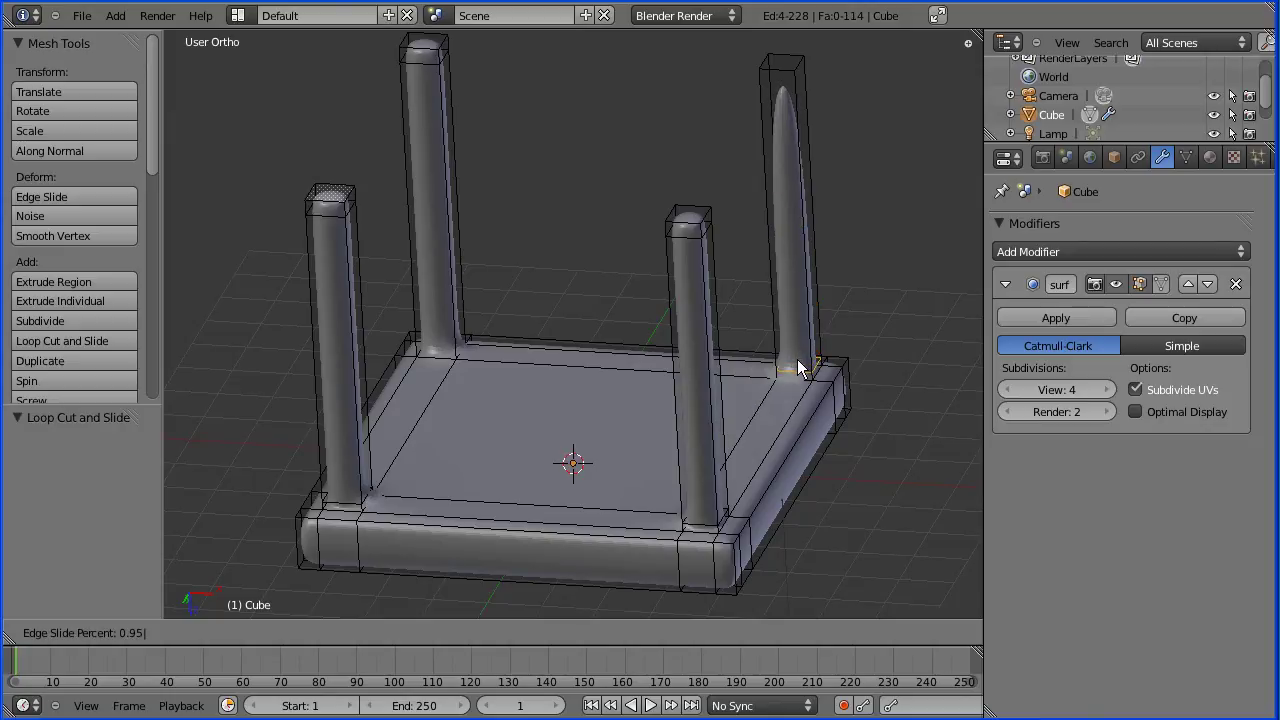
{"action": "left_click", "coordinate": [797, 359]}
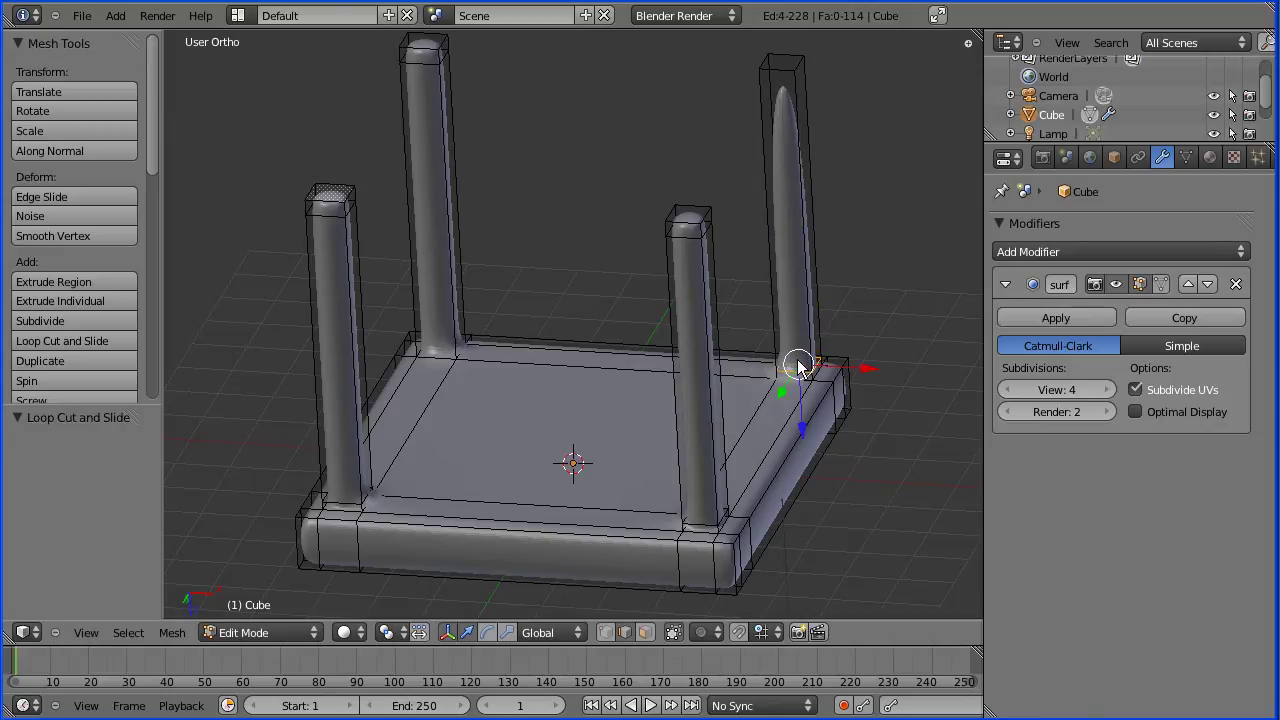
Add a loop cut around the back-right leg near its free end, with an edge slide of -0.9
{"action": "left_click", "coordinate": [130, 340]}
{"action": "left_click", "coordinate": [769, 248]}
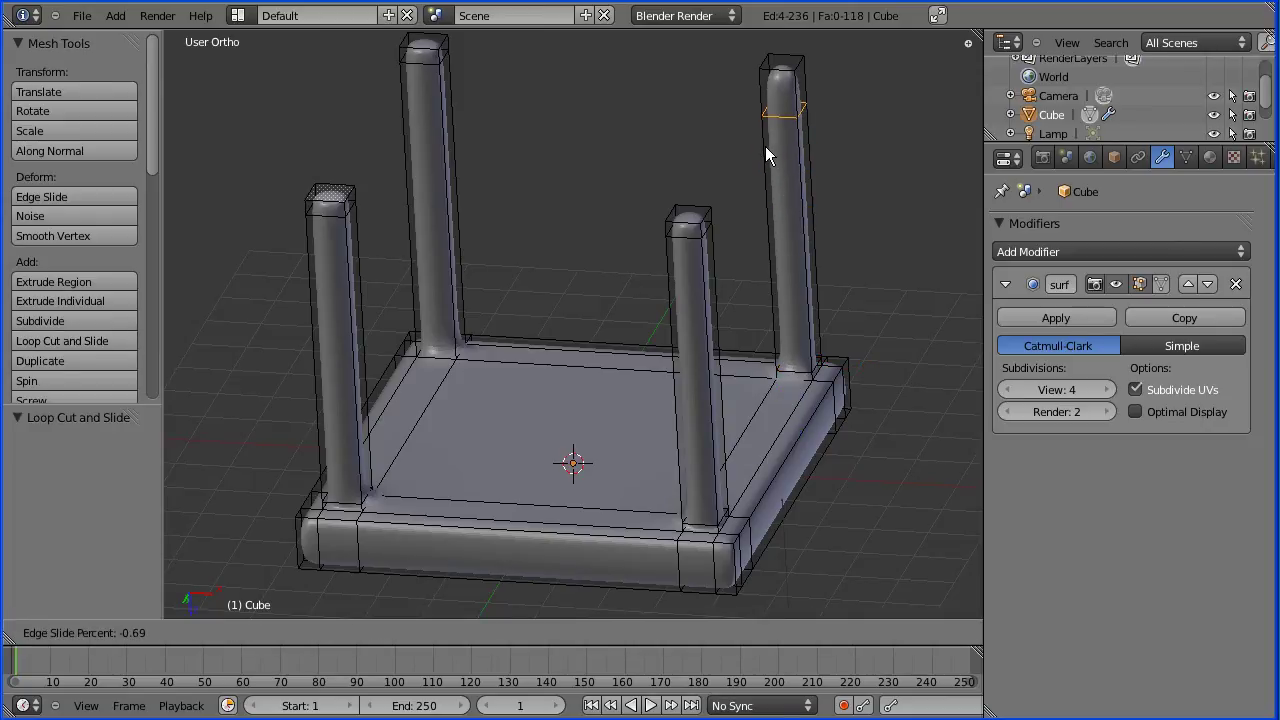
{"action": "type", "text": "-0.9"}
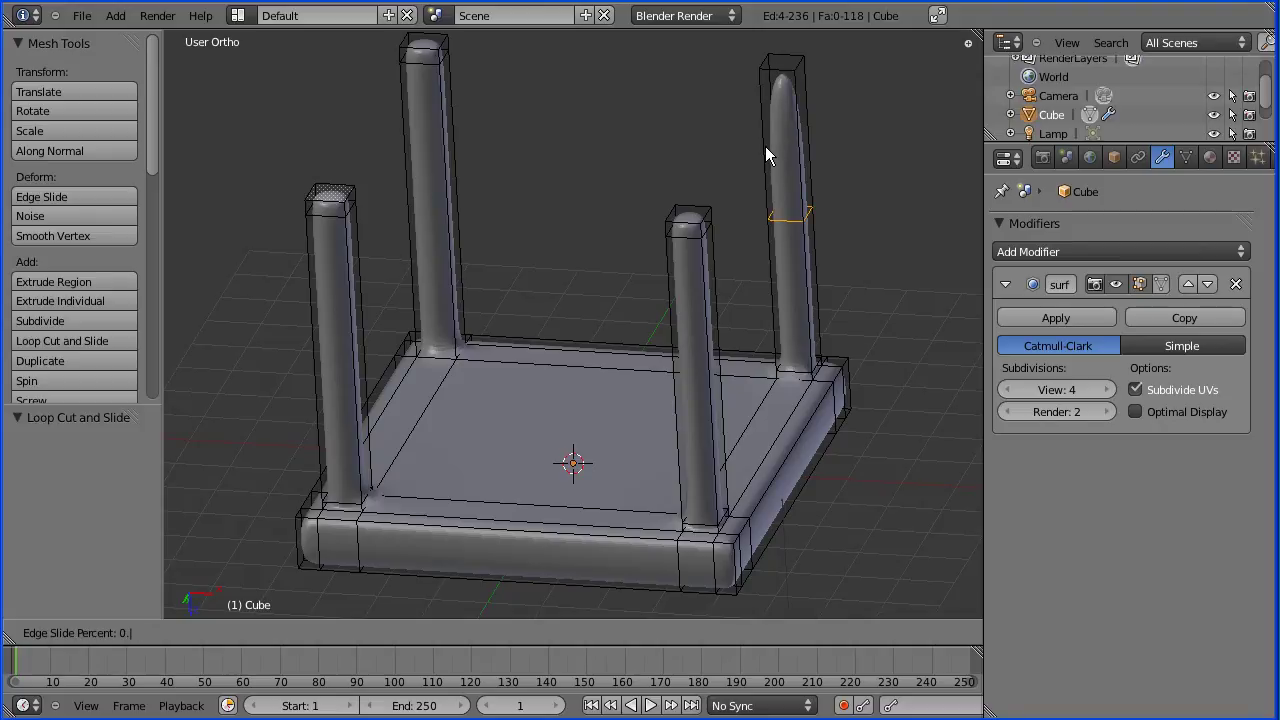
{"action": "key", "text": "Return"}
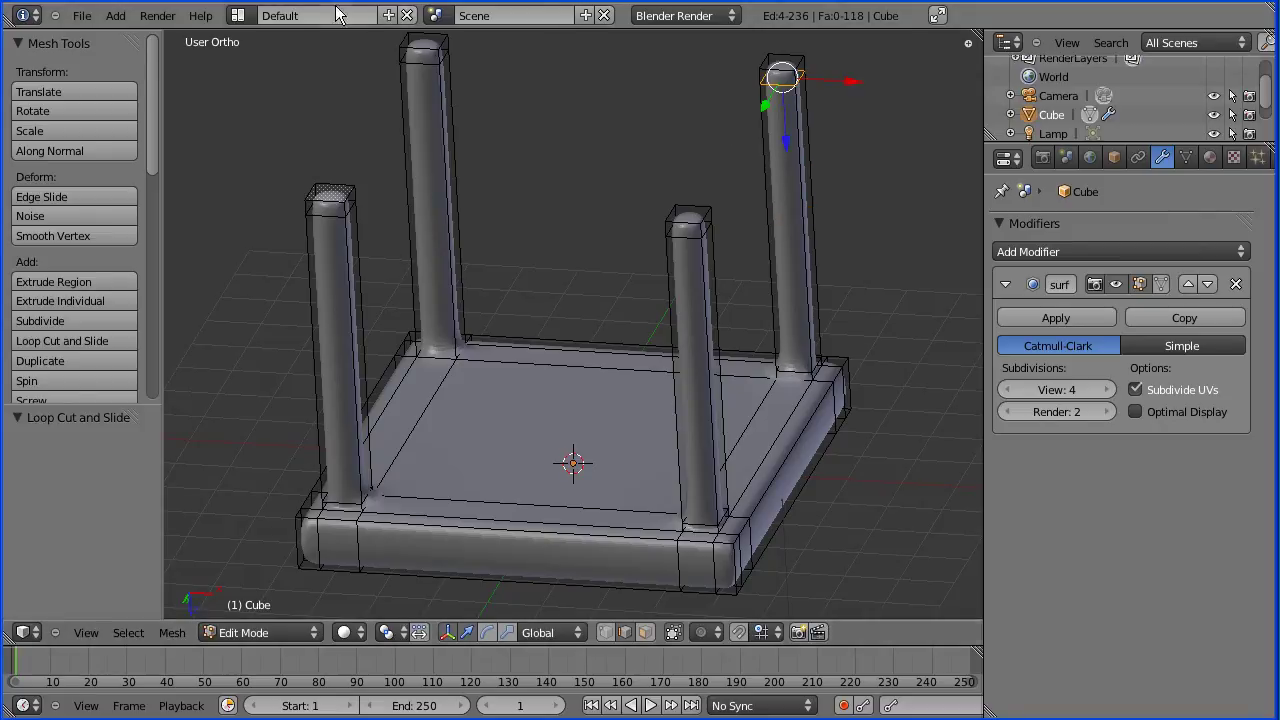
{"action": "key", "text": "Tab"}
{"action": "key", "text": "Tab"}
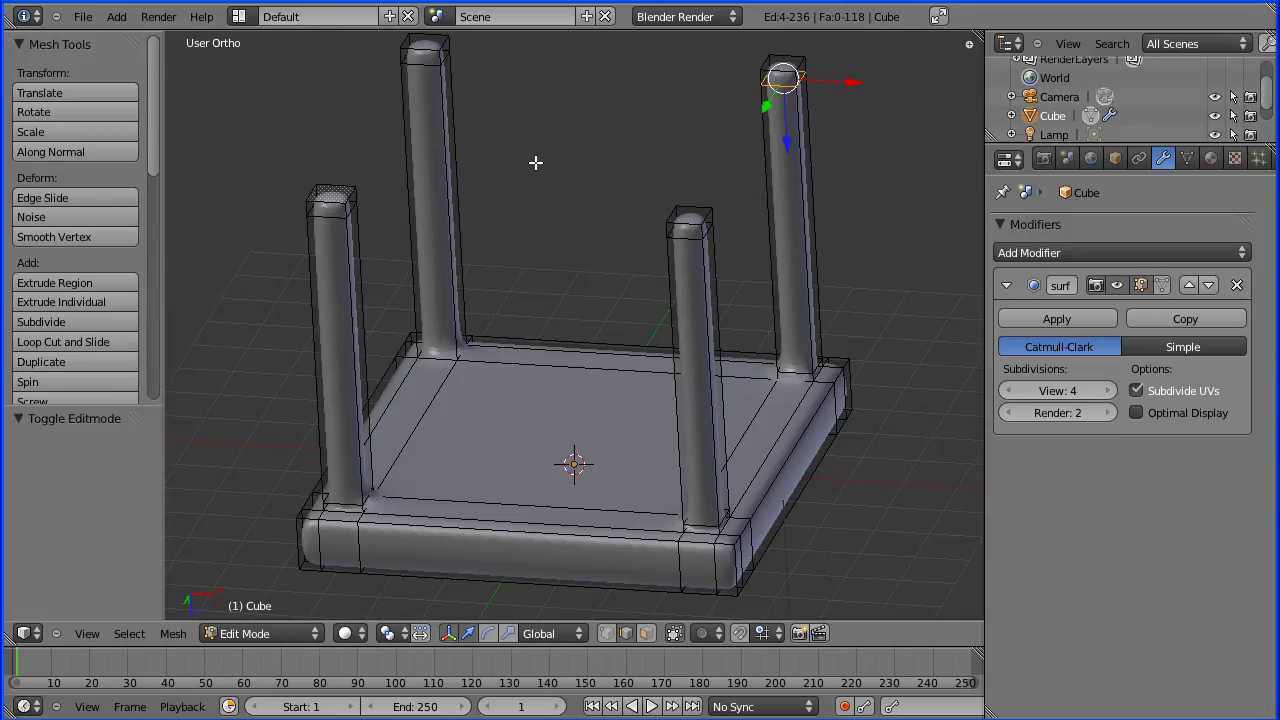
Switch to face selection and select the end faces of all four legs together
{"action": "left_click", "coordinate": [648, 632]}
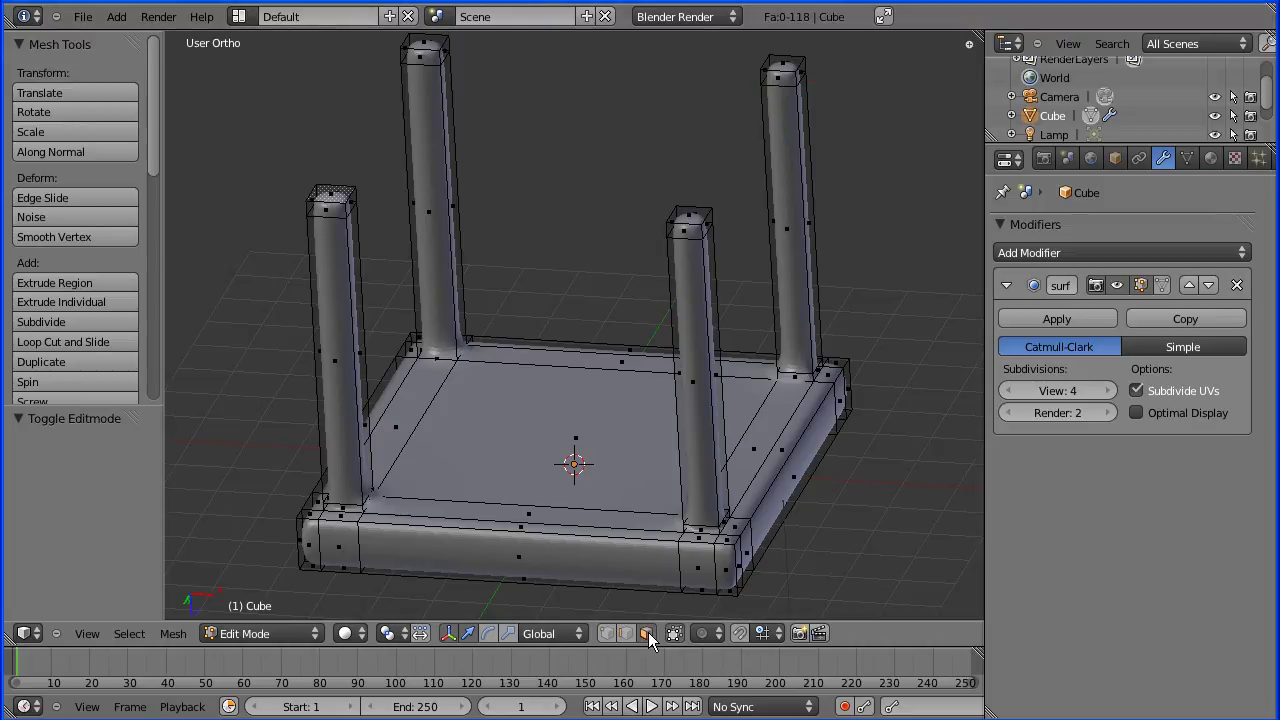
{"action": "left_click", "coordinate": [319, 194]}
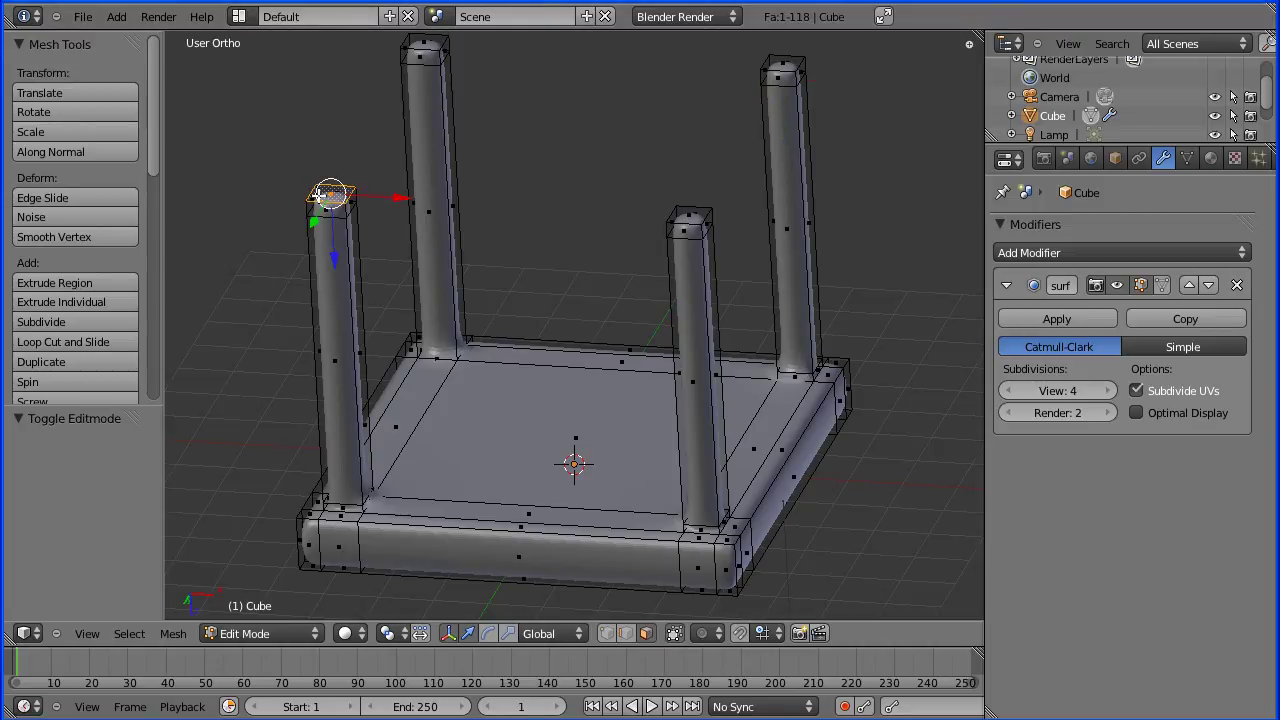
{"action": "right_click", "coordinate": [436, 43], "text": "shift"}
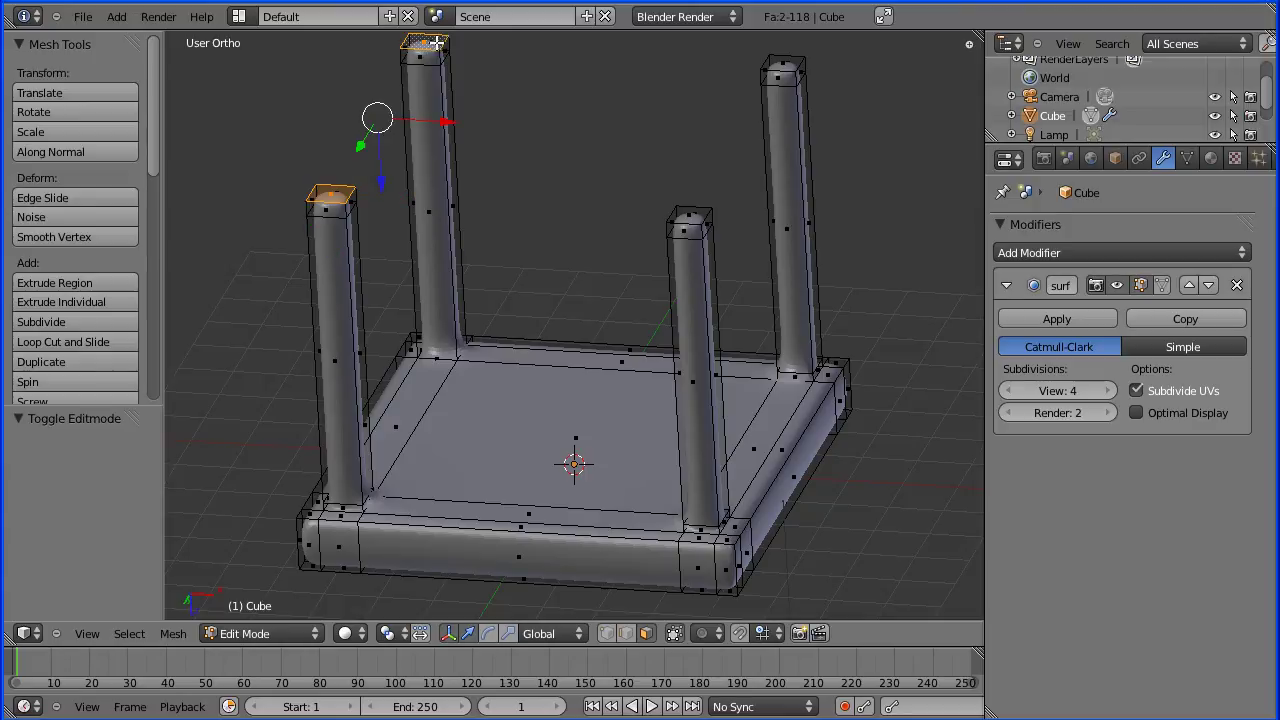
{"action": "right_click", "coordinate": [770, 64], "text": "shift"}
{"action": "right_click", "coordinate": [692, 216], "text": "shift"}
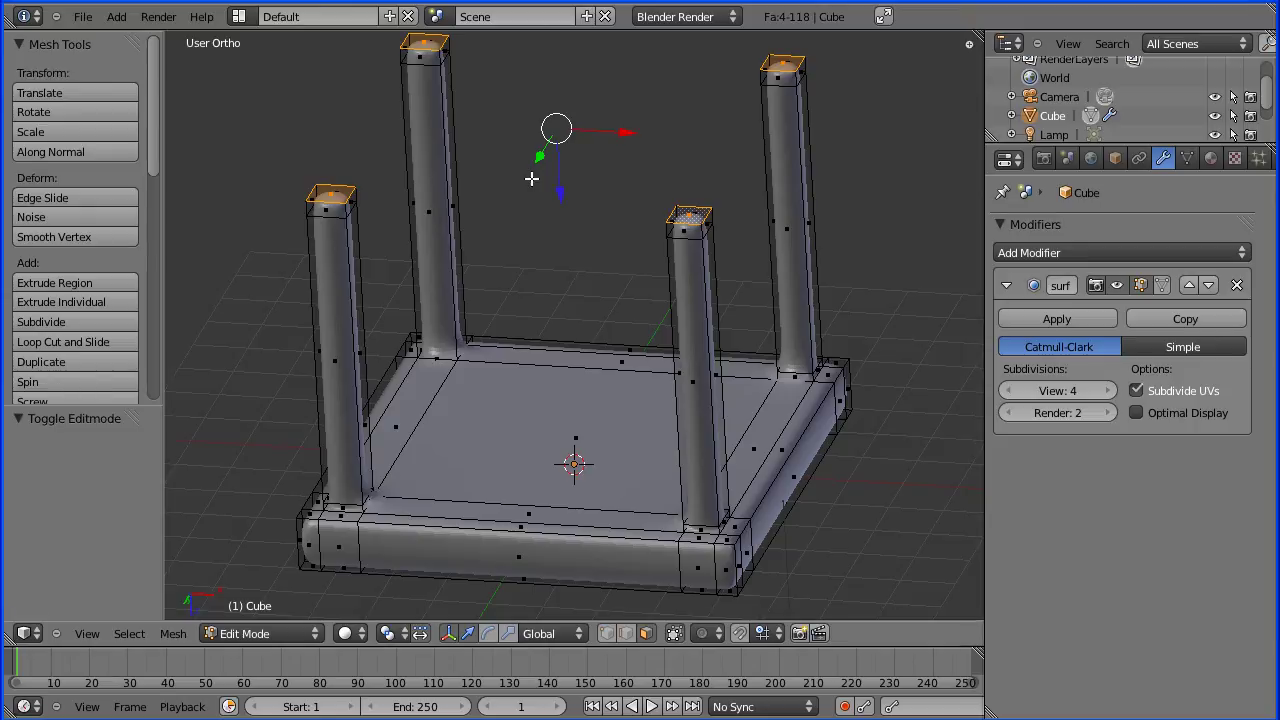
Try scaling the four leg-end faces outward by about 1.11 without proportional editing, and undo the scaling
{"action": "key", "text": "s"}
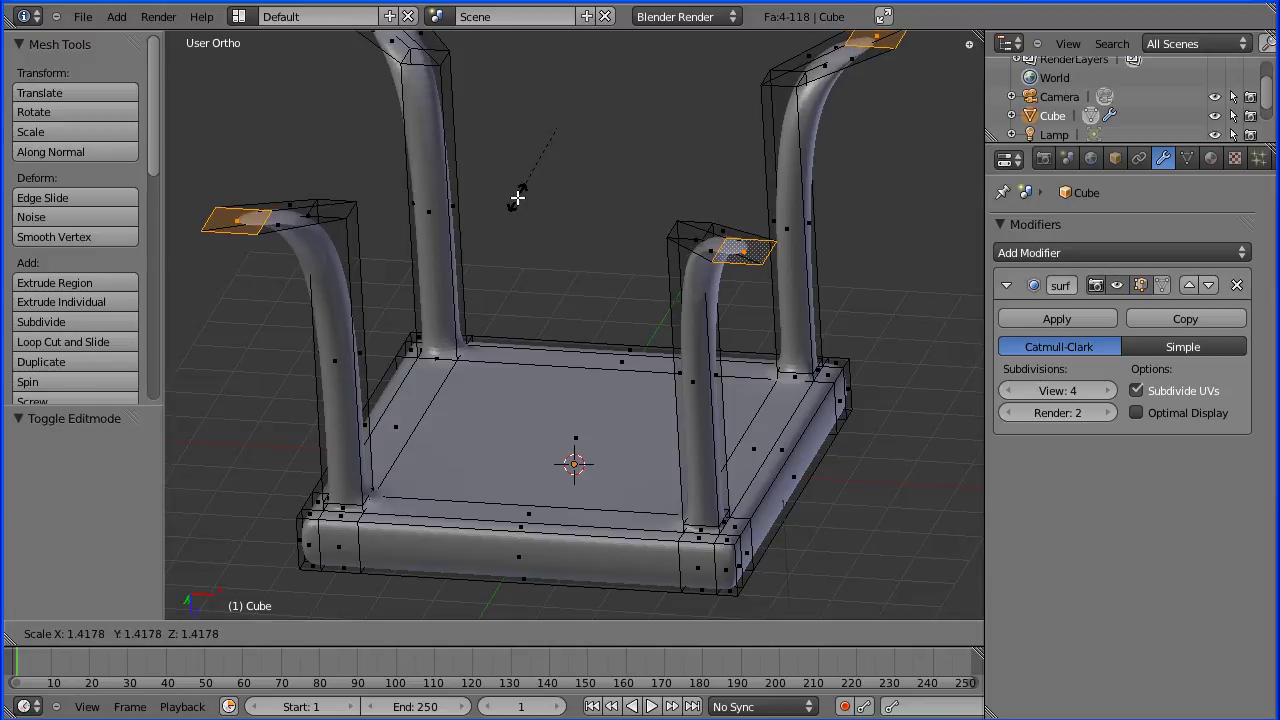
{"action": "left_click", "coordinate": [535, 187]}
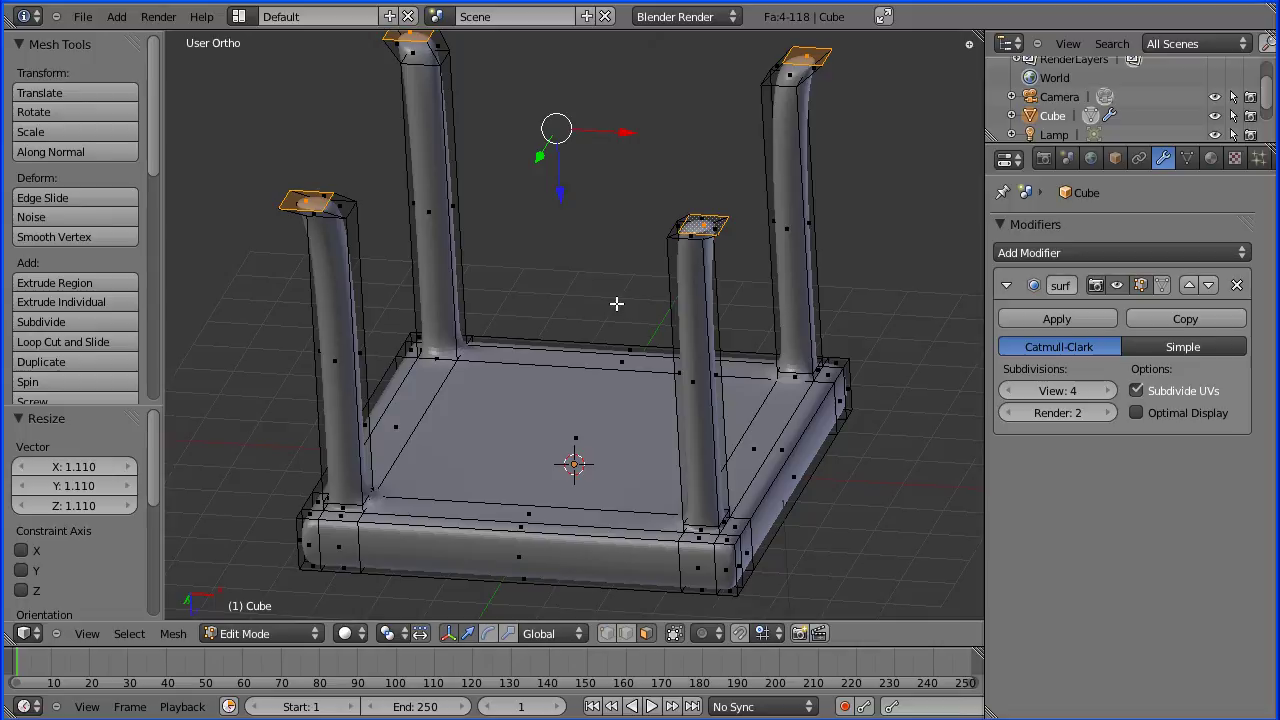
{"action": "key", "text": "ctrl+z"}
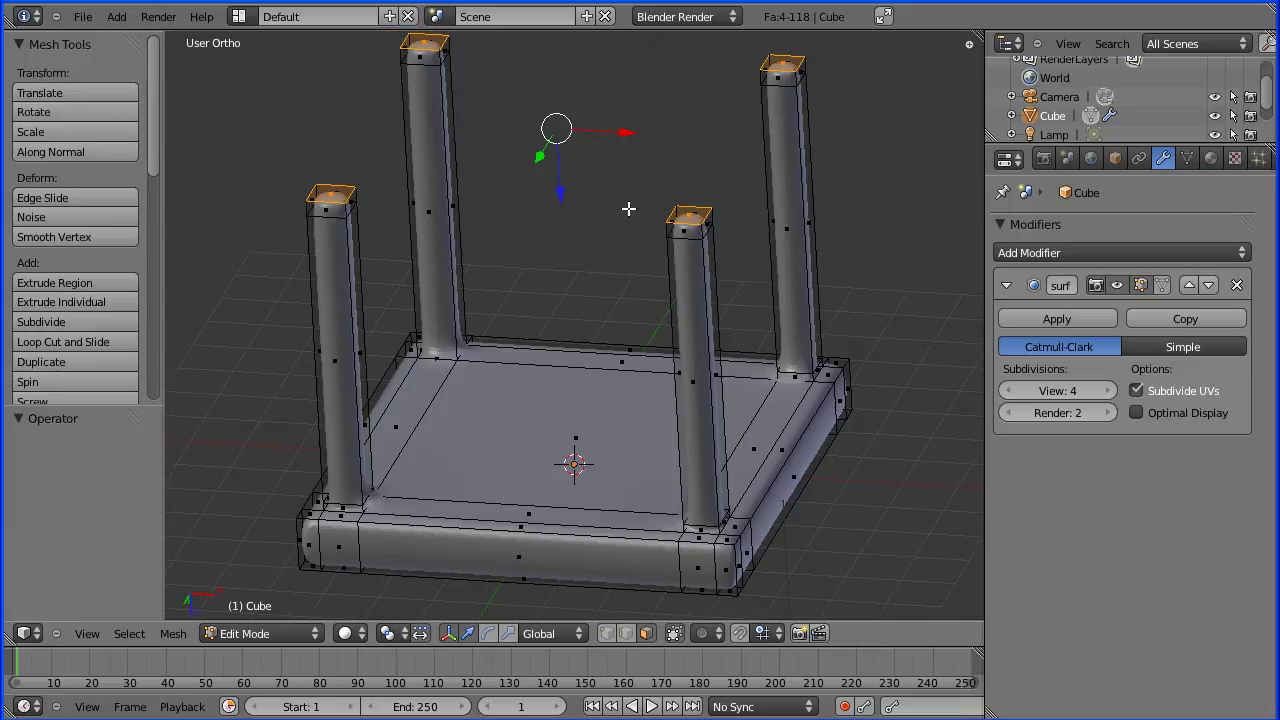
Enable proportional editing and set its falloff to Linear
{"action": "left_click", "coordinate": [705, 638]}
{"action": "left_click", "coordinate": [719, 590]}
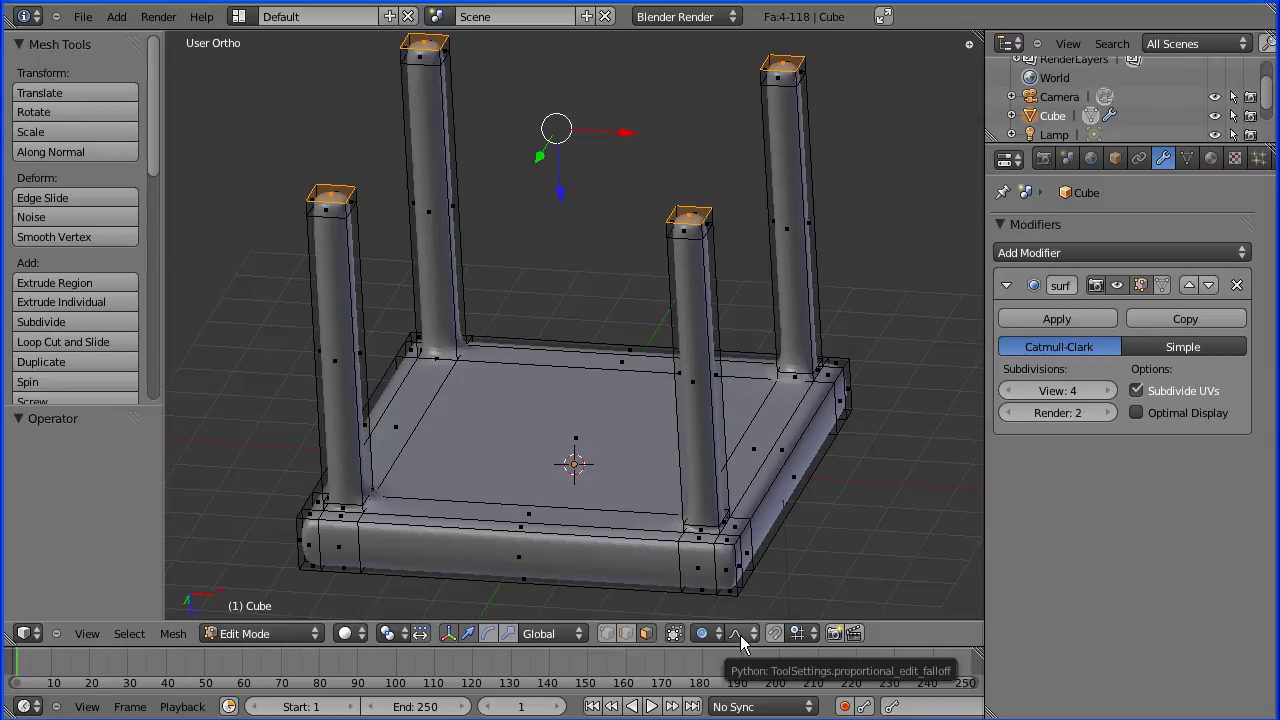
{"action": "left_click", "coordinate": [740, 635]}
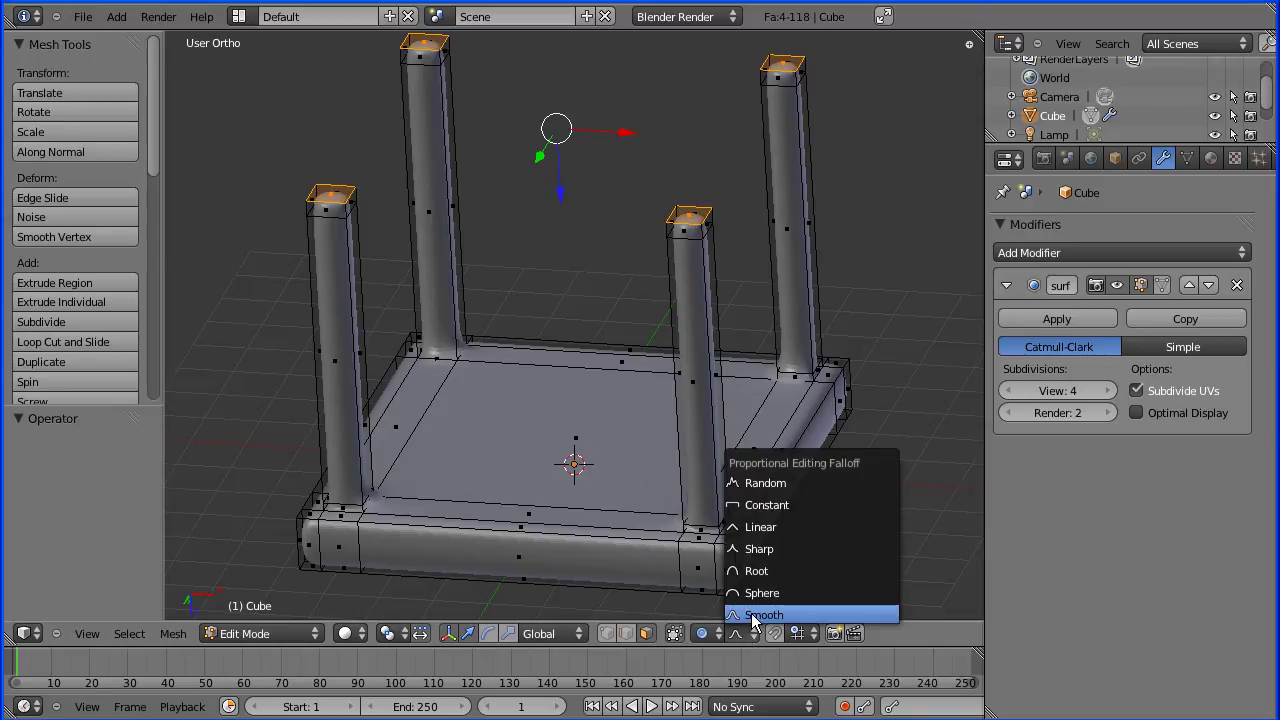
{"action": "left_click", "coordinate": [766, 528]}
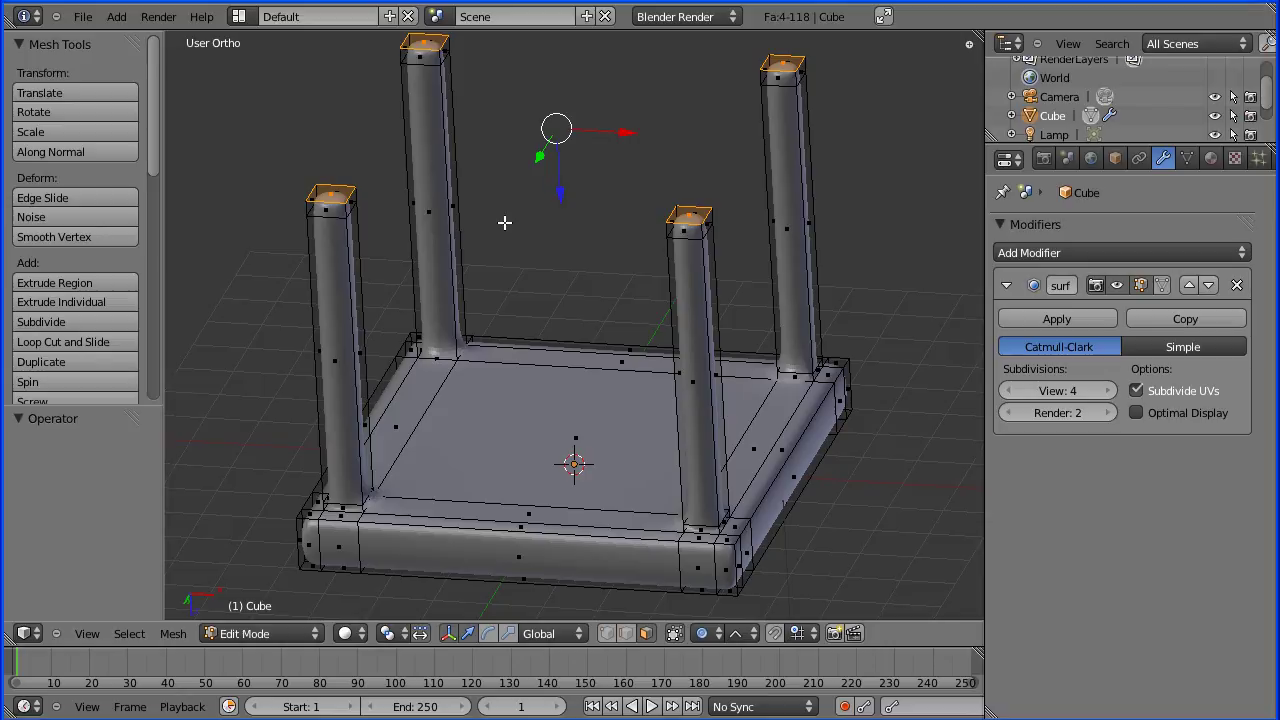
Scale the four leg-end faces by 1.1 with a proportional size of about 5.05 so the whole legs splay outward
{"action": "key", "text": "s"}
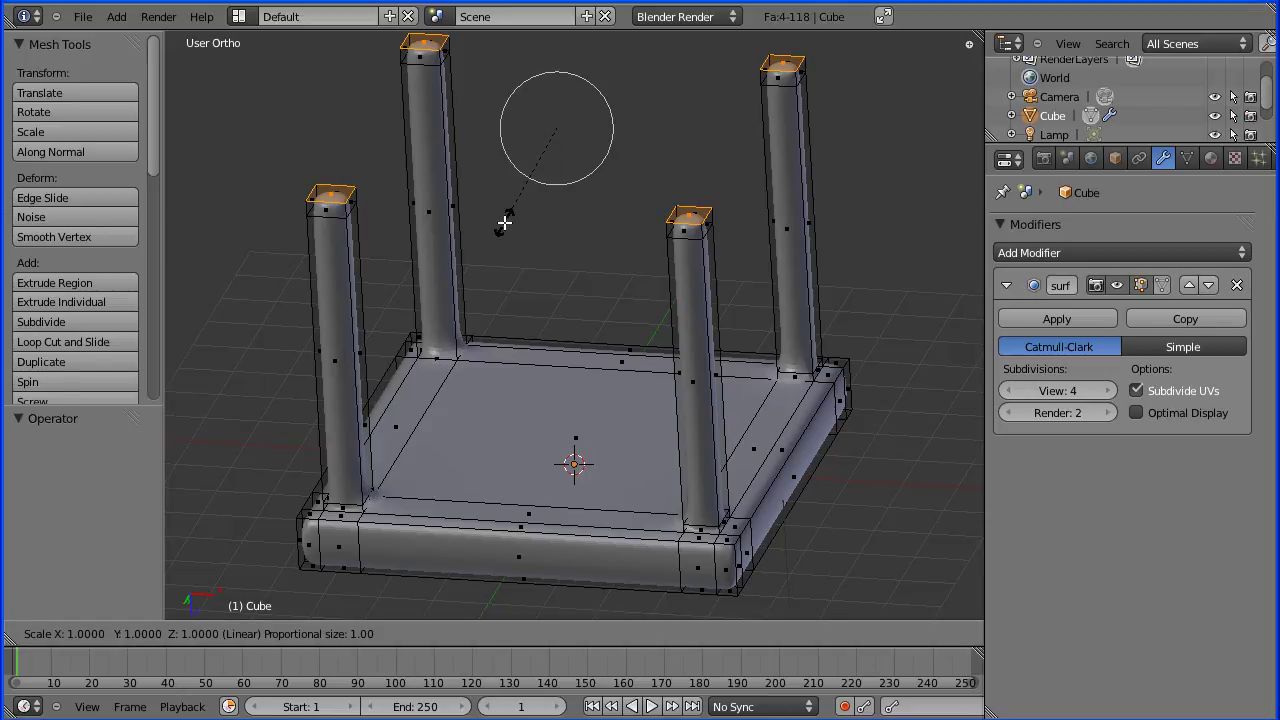
{"action": "type", "text": "1"}
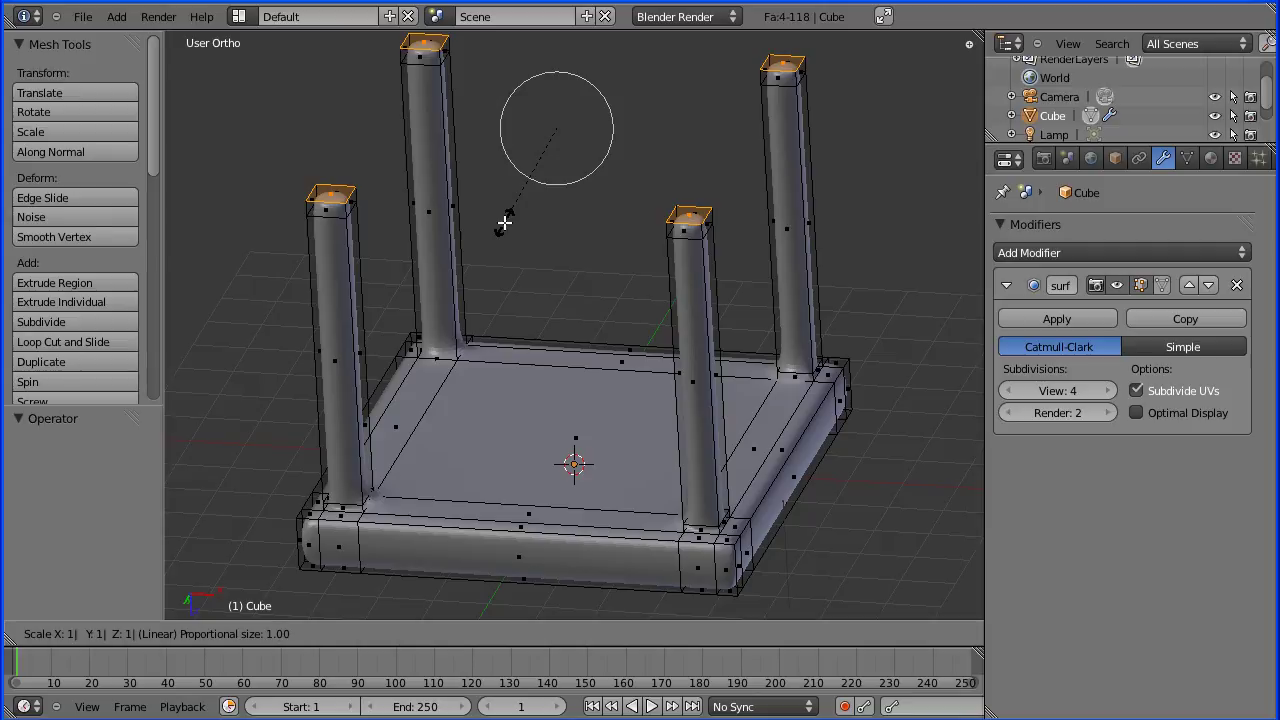
{"action": "type", "text": ".1"}
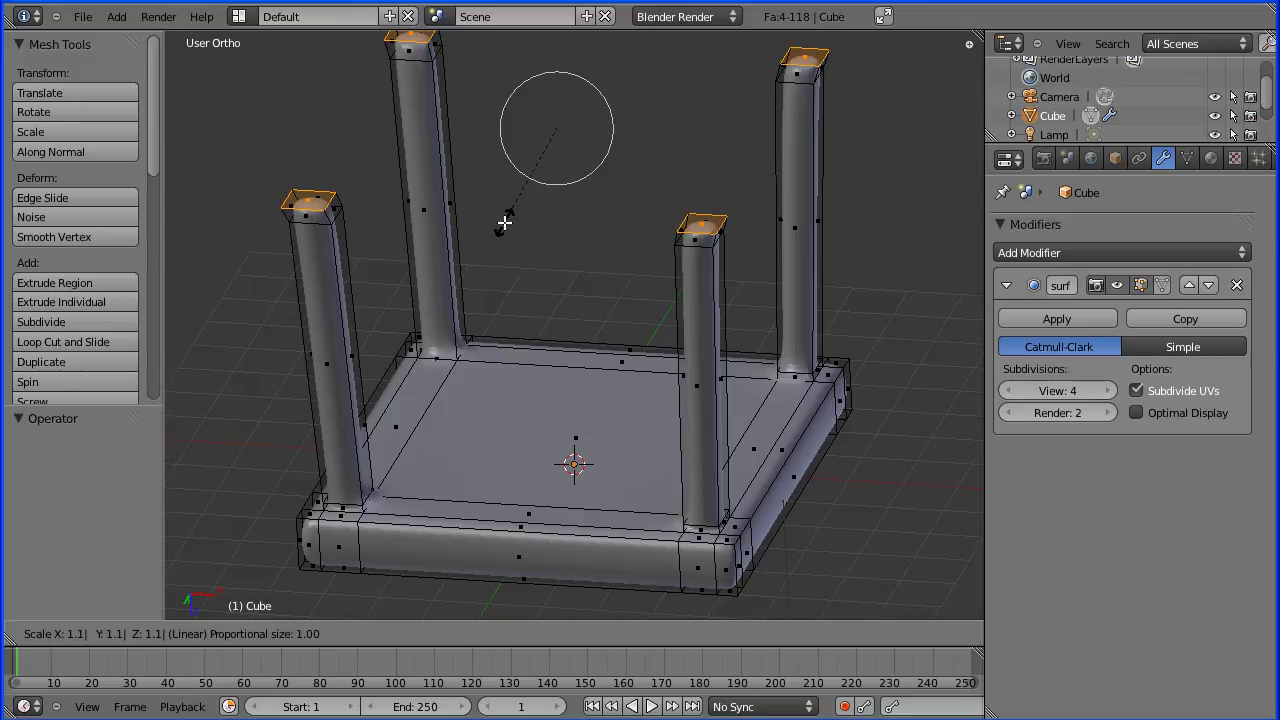
{"action": "scroll", "coordinate": [504, 228], "scroll_direction": "down", "scroll_amount": 1}
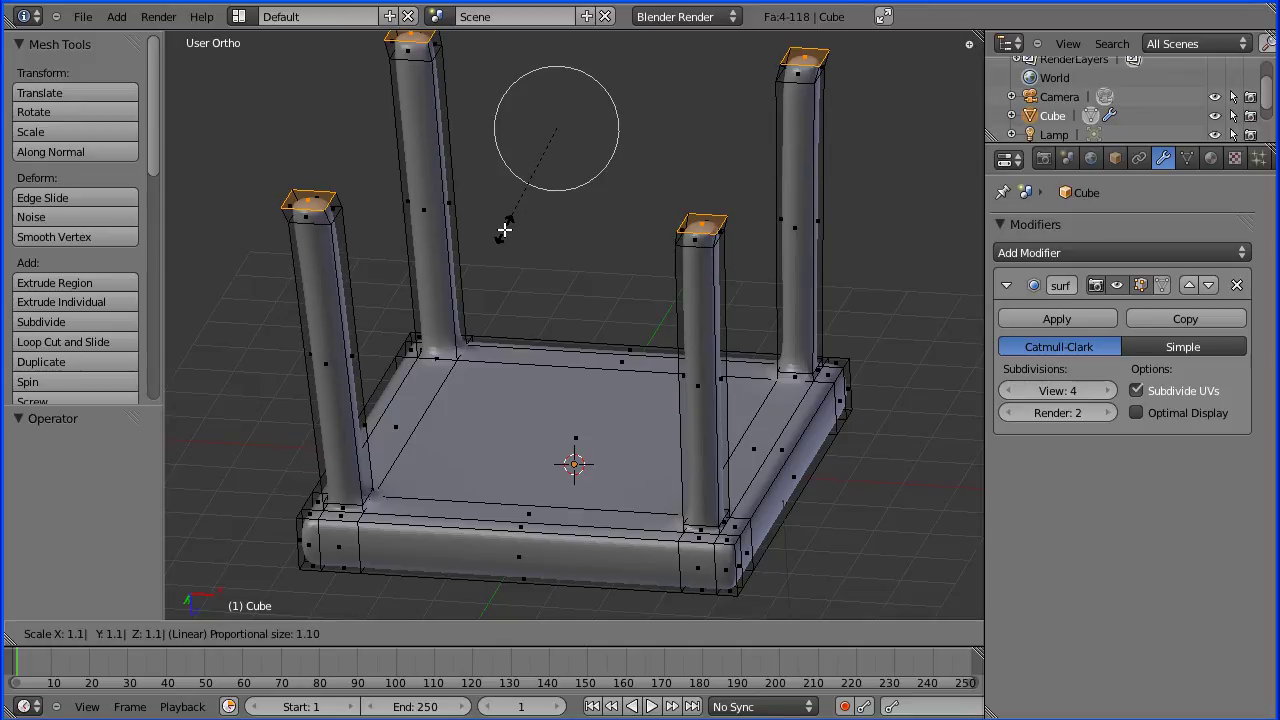
{"action": "scroll", "coordinate": [504, 229], "scroll_direction": "down", "scroll_amount": 5}
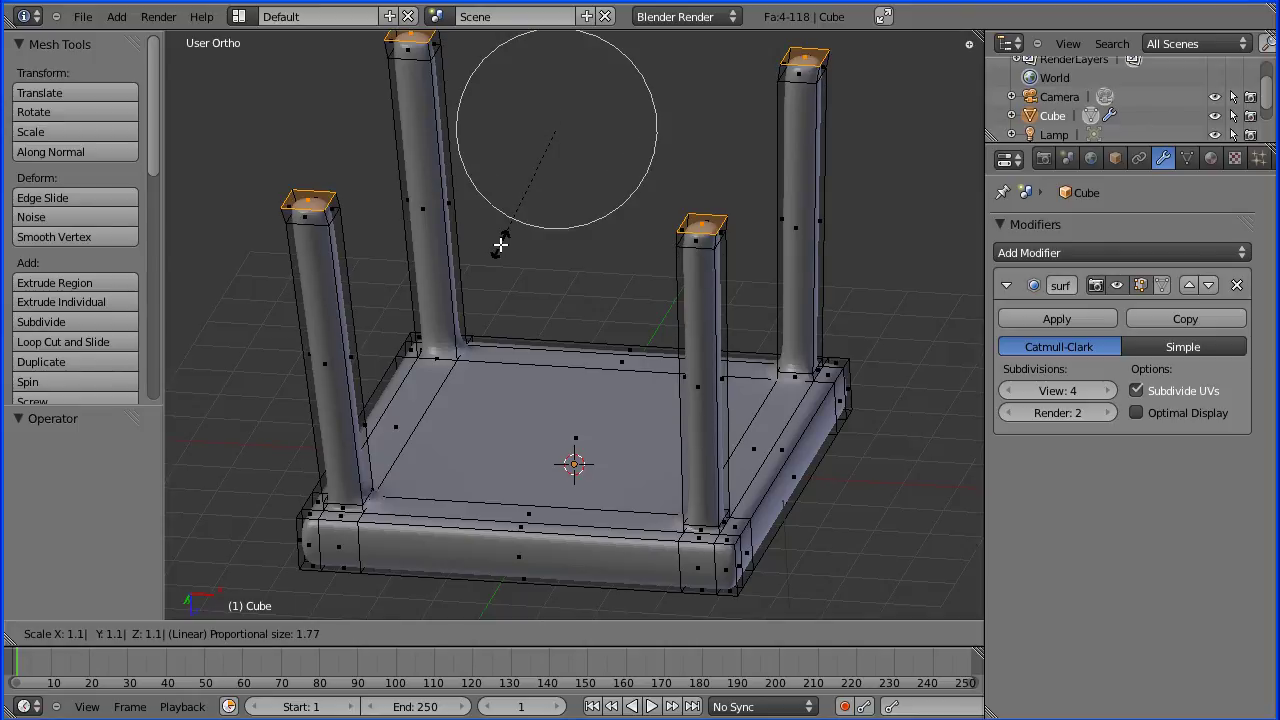
{"action": "scroll", "coordinate": [500, 244], "scroll_direction": "down", "scroll_amount": 3}
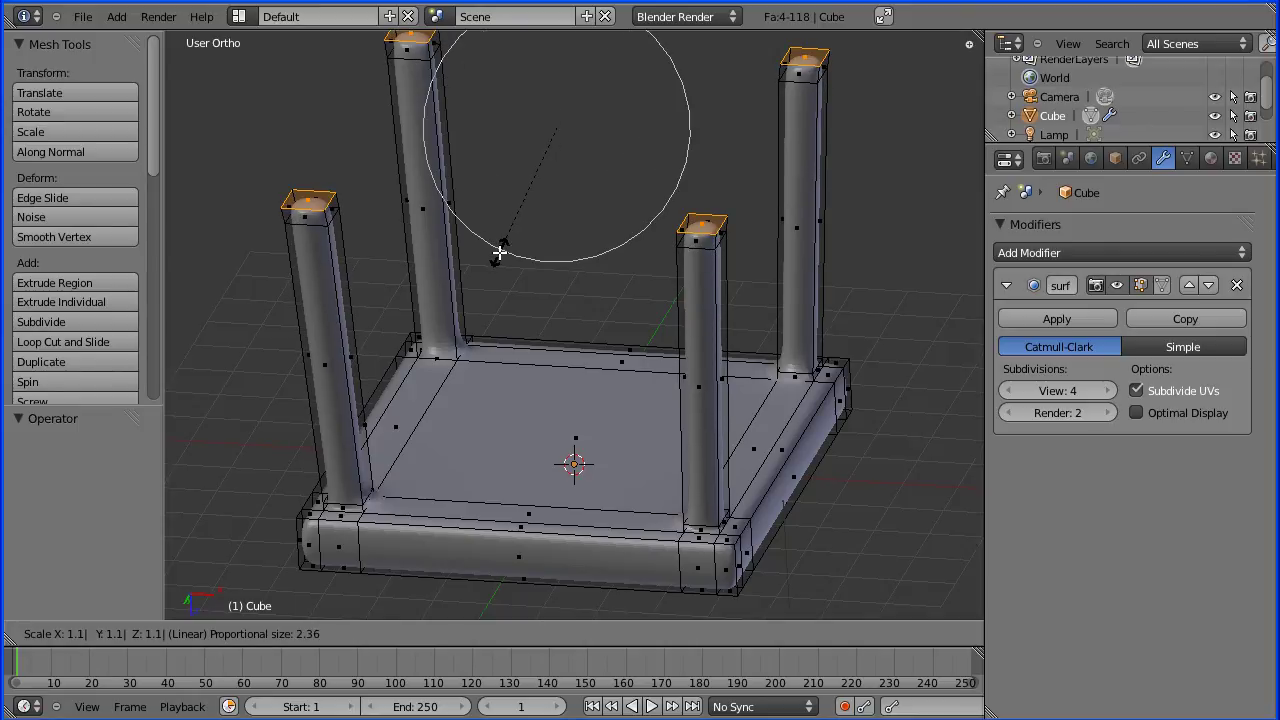
{"action": "scroll", "coordinate": [500, 255], "scroll_direction": "down", "scroll_amount": 1}
{"action": "scroll", "coordinate": [499, 259], "scroll_direction": "down", "scroll_amount": 2}
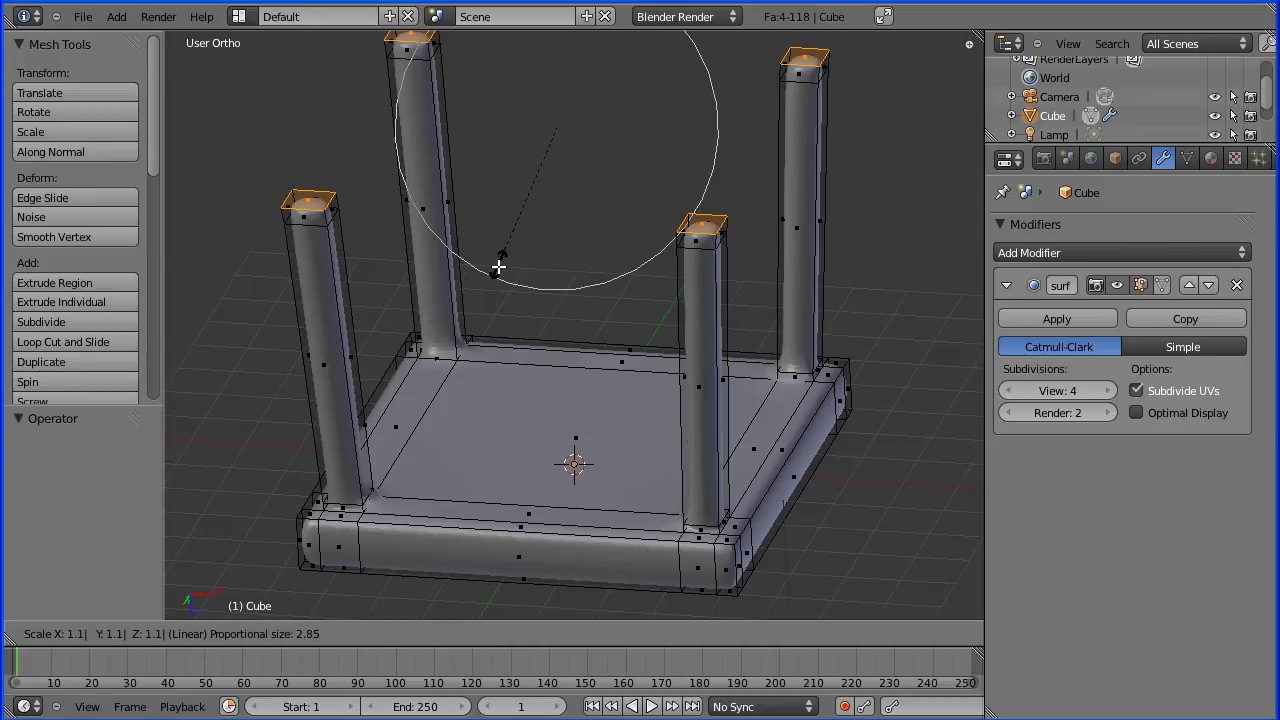
{"action": "scroll", "coordinate": [497, 265], "scroll_direction": "down", "scroll_amount": 1}
{"action": "scroll", "coordinate": [494, 270], "scroll_direction": "down", "scroll_amount": 7}
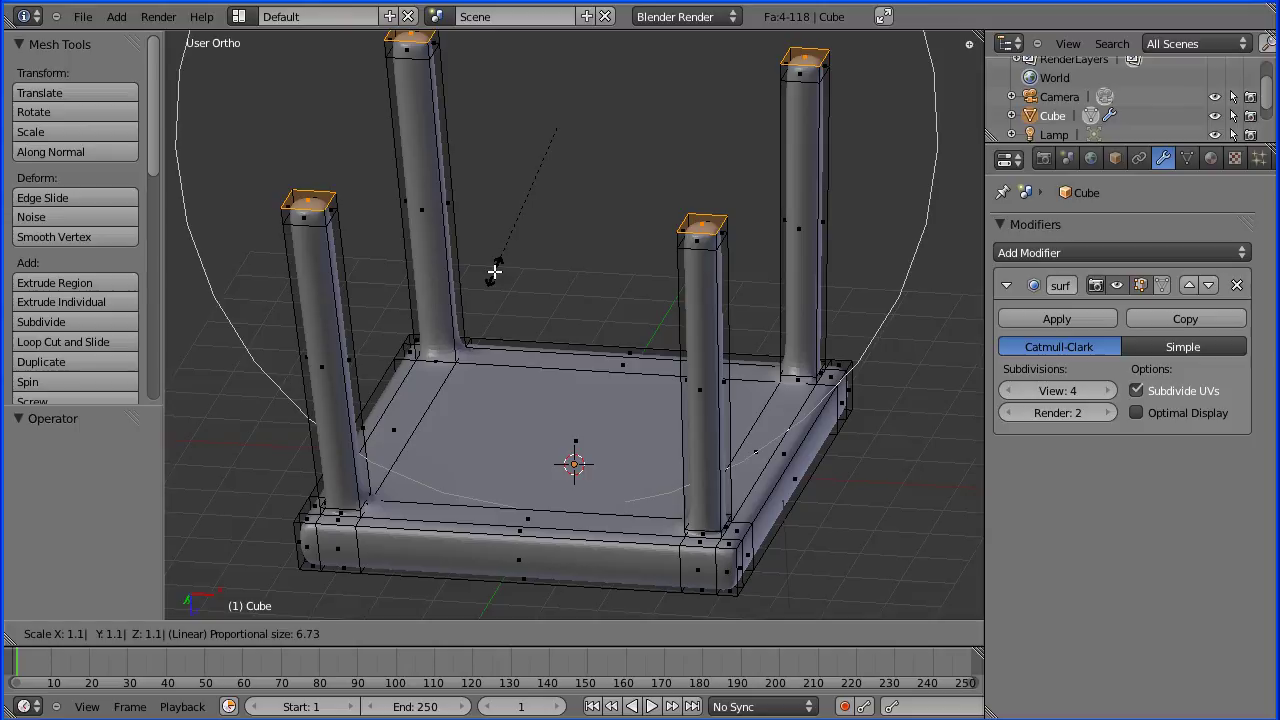
{"action": "scroll", "coordinate": [494, 270], "scroll_direction": "up", "scroll_amount": 2}
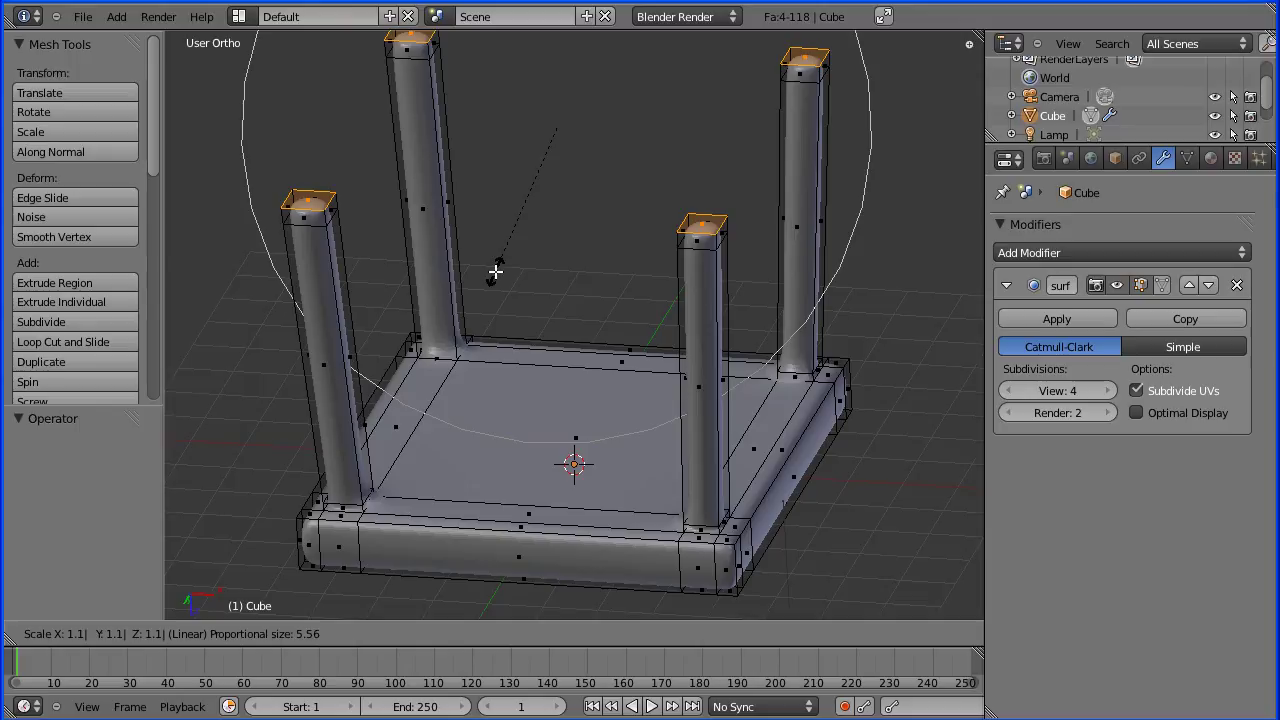
{"action": "scroll", "coordinate": [496, 271], "scroll_direction": "up", "scroll_amount": 1}
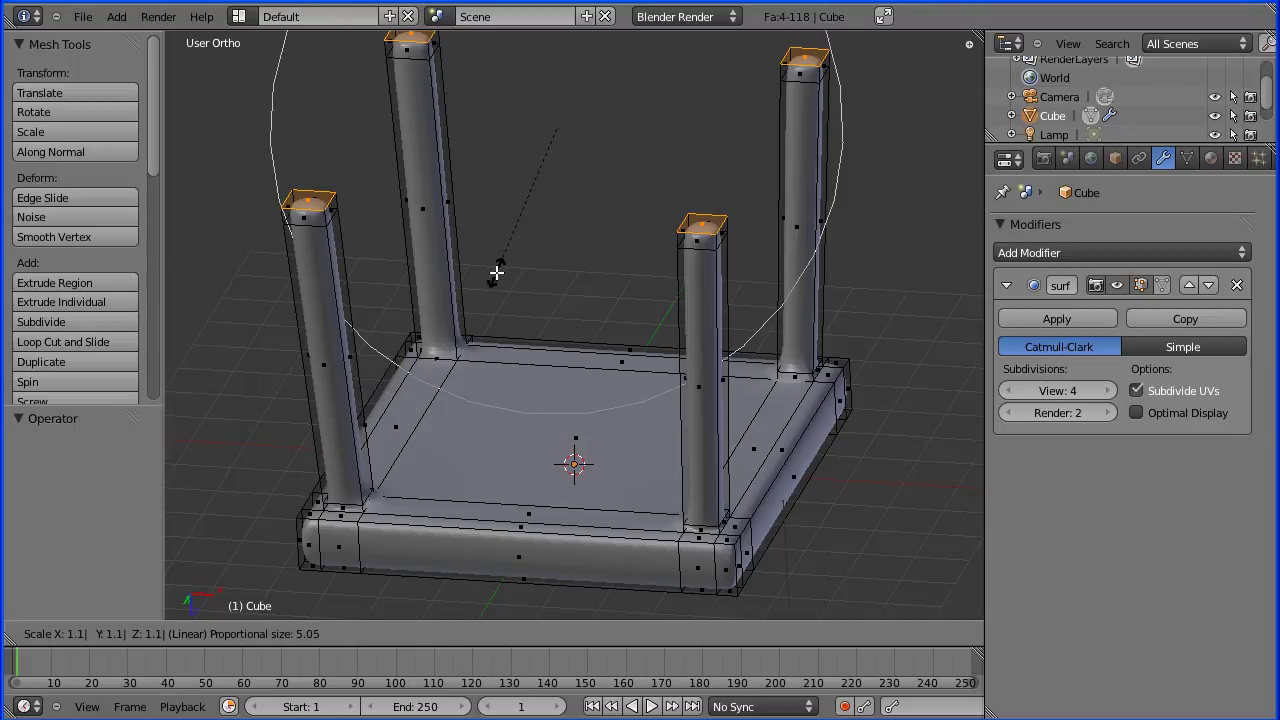
{"action": "left_click", "coordinate": [496, 271]}
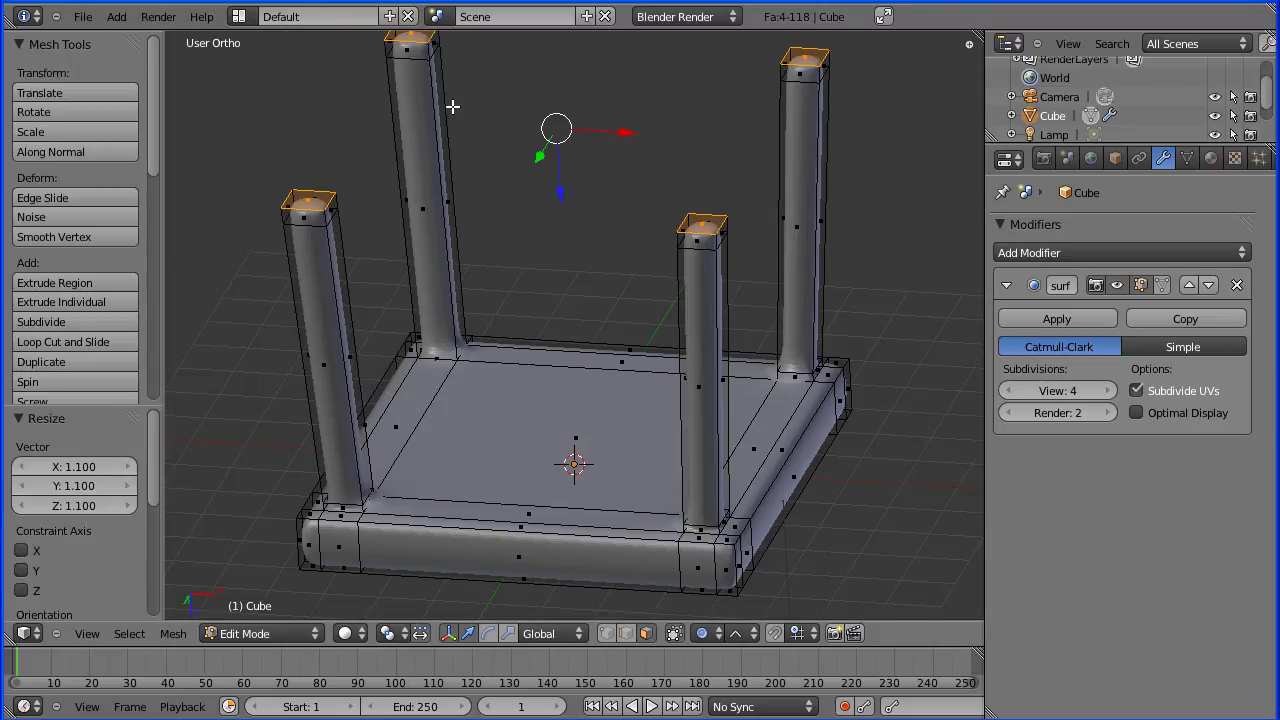
{"action": "key", "text": "Tab"}
{"action": "key", "text": "Tab"}
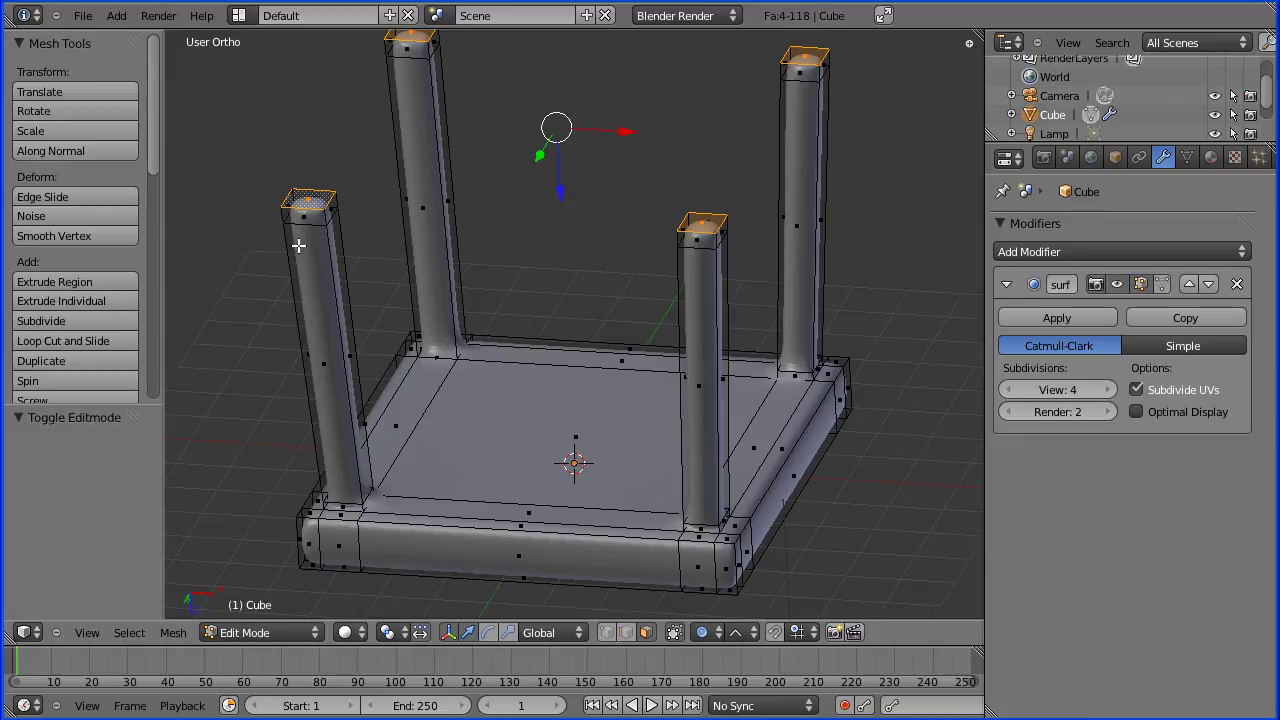
Disable proportional editing and set the pivot point to Individual Origins
{"action": "left_click", "coordinate": [420, 633]}
{"action": "left_click", "coordinate": [708, 636]}
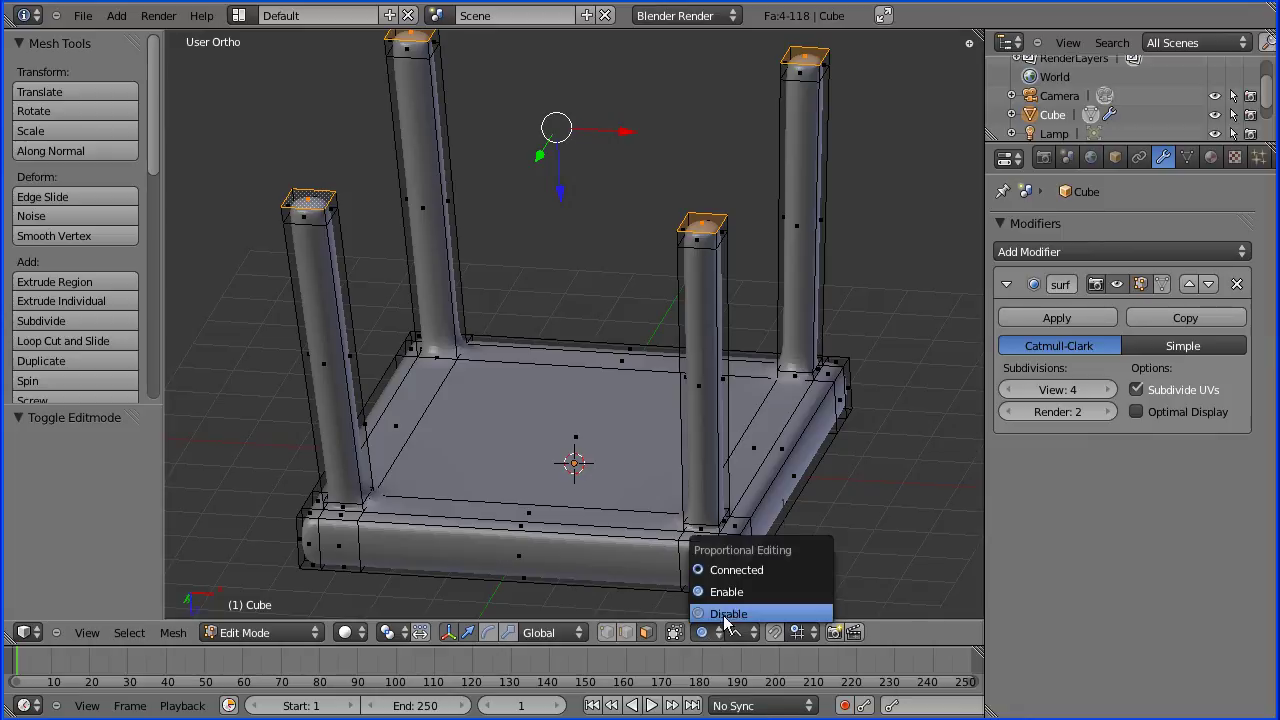
{"action": "left_click", "coordinate": [735, 616]}
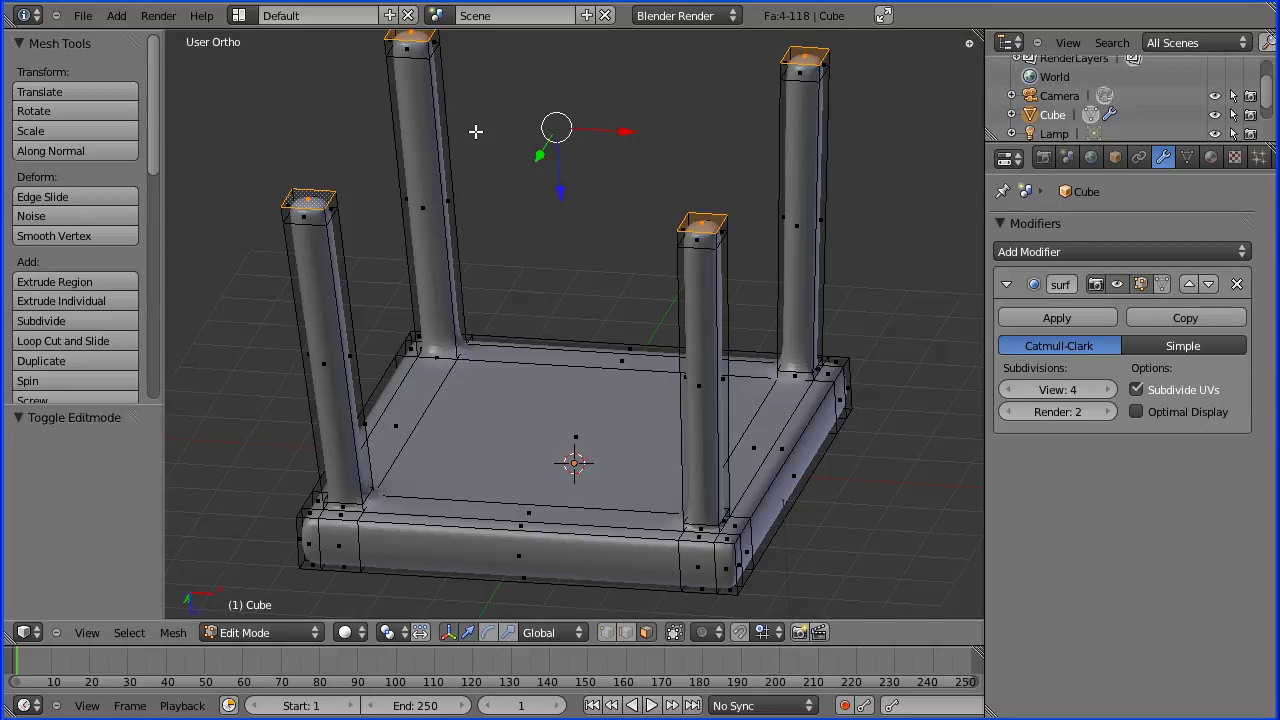
{"action": "left_click", "coordinate": [402, 636]}
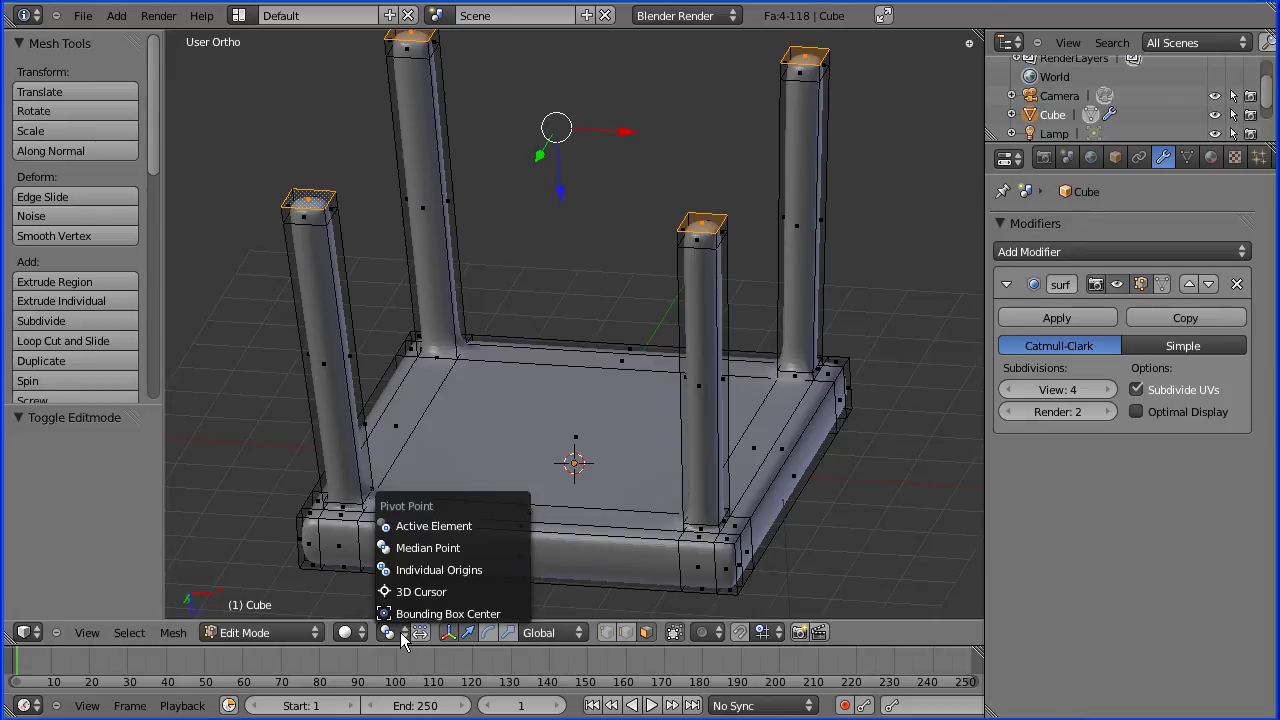
{"action": "left_click", "coordinate": [516, 576]}
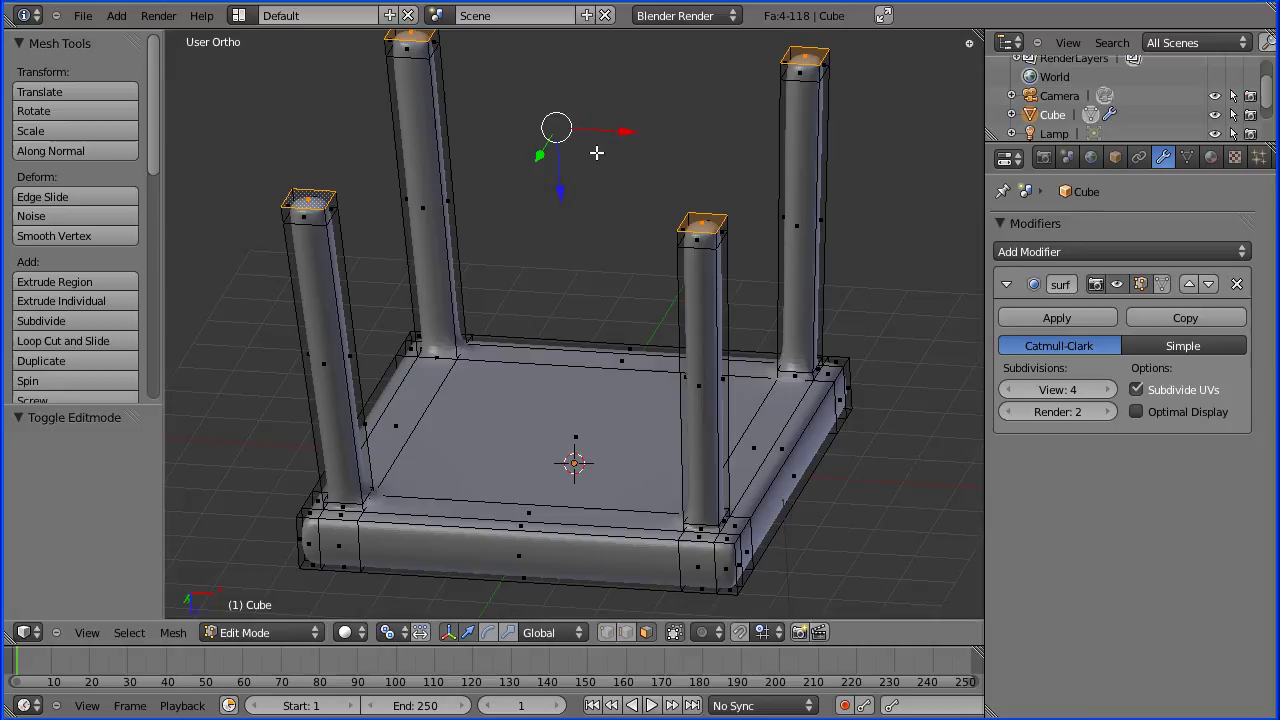
Scale the four selected leg-end faces by 0.5, each about its own center, to taper the feet
{"action": "key", "text": "s"}
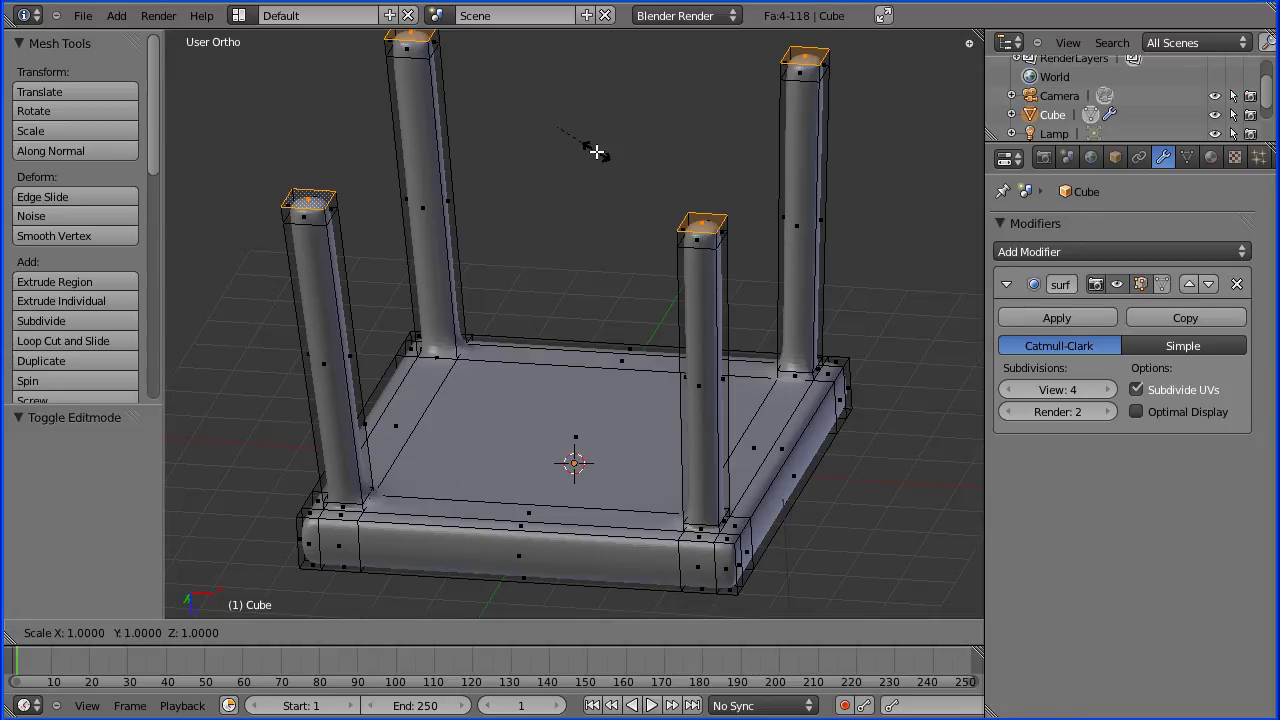
{"action": "type", "text": "0.5"}
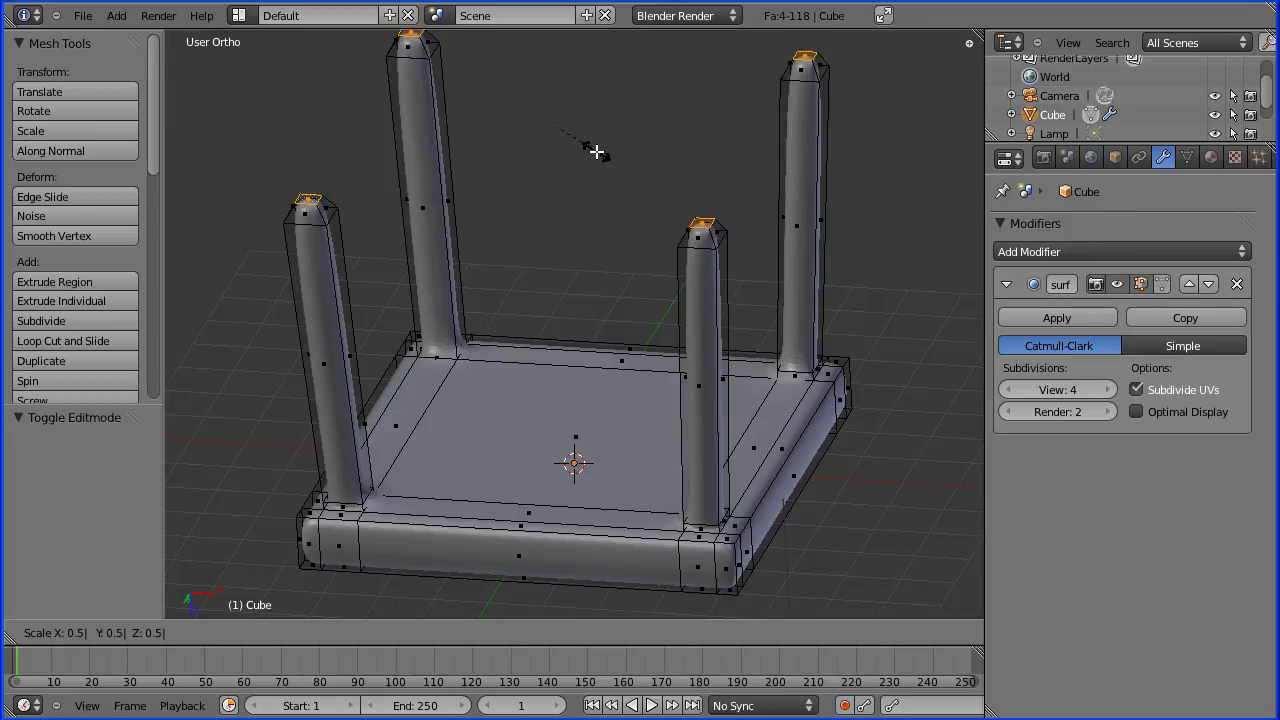
{"action": "key", "text": "Return"}
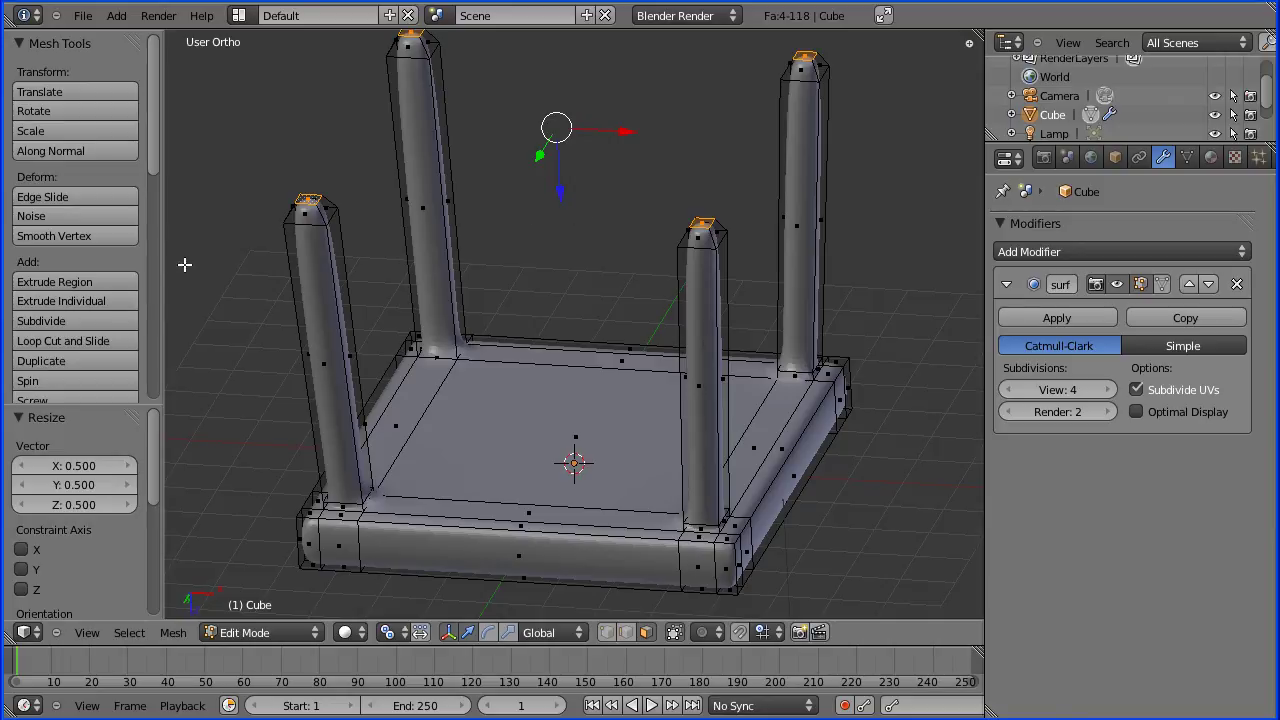
{"action": "middle_click_drag", "start_coordinate": [226, 234], "coordinate": [257, 339]}
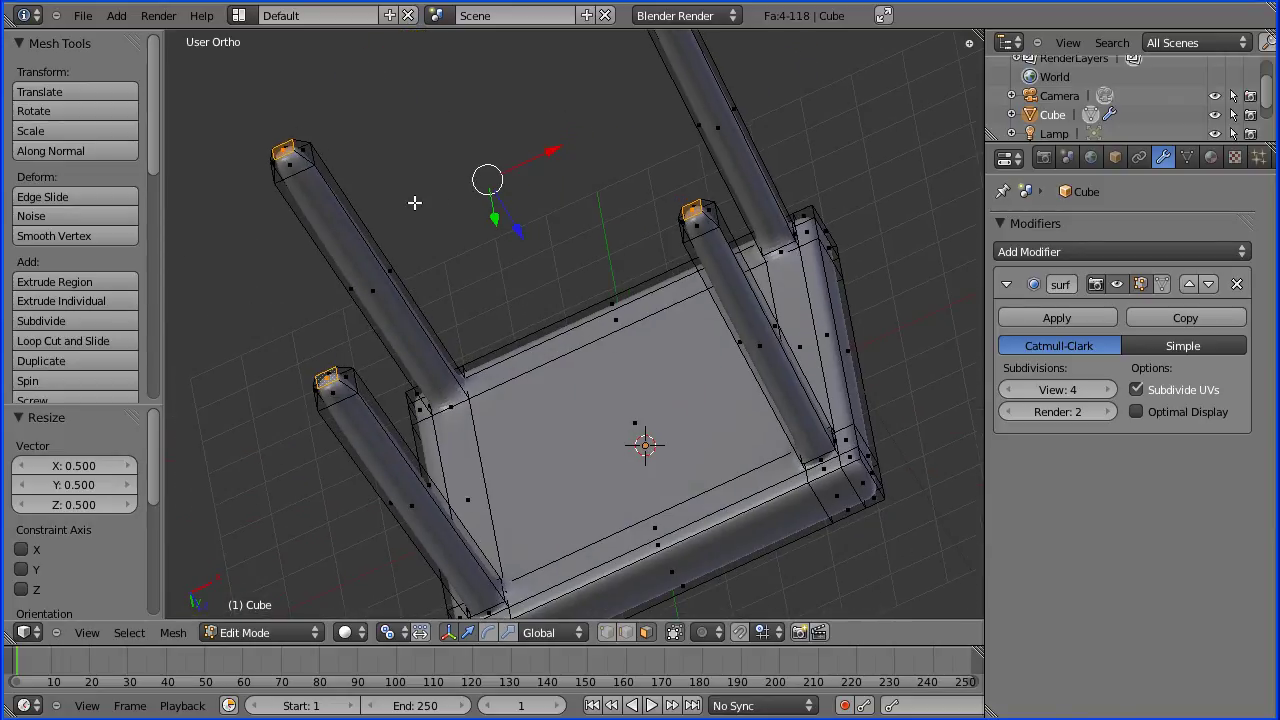
{"action": "middle_click_drag", "start_coordinate": [414, 203], "coordinate": [468, 370]}
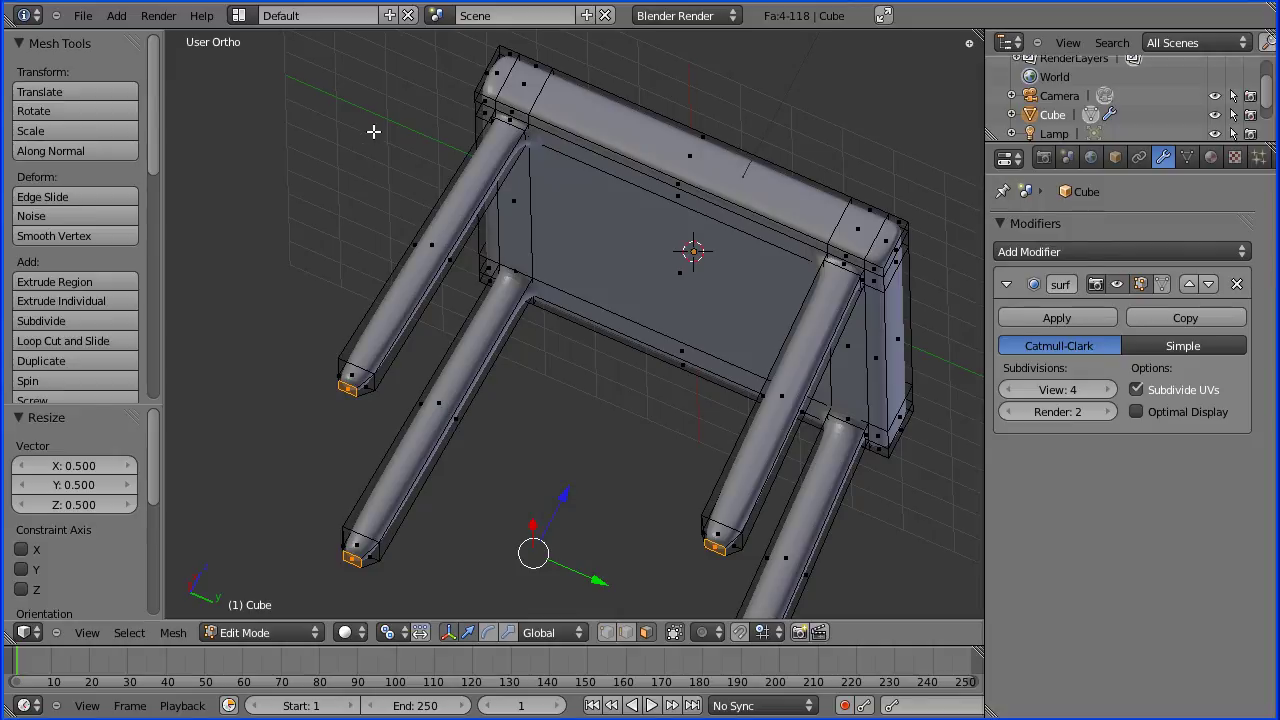
{"action": "middle_click_drag", "start_coordinate": [371, 129], "coordinate": [765, 401]}
{"action": "middle_click_drag", "start_coordinate": [645, 331], "coordinate": [450, 451]}
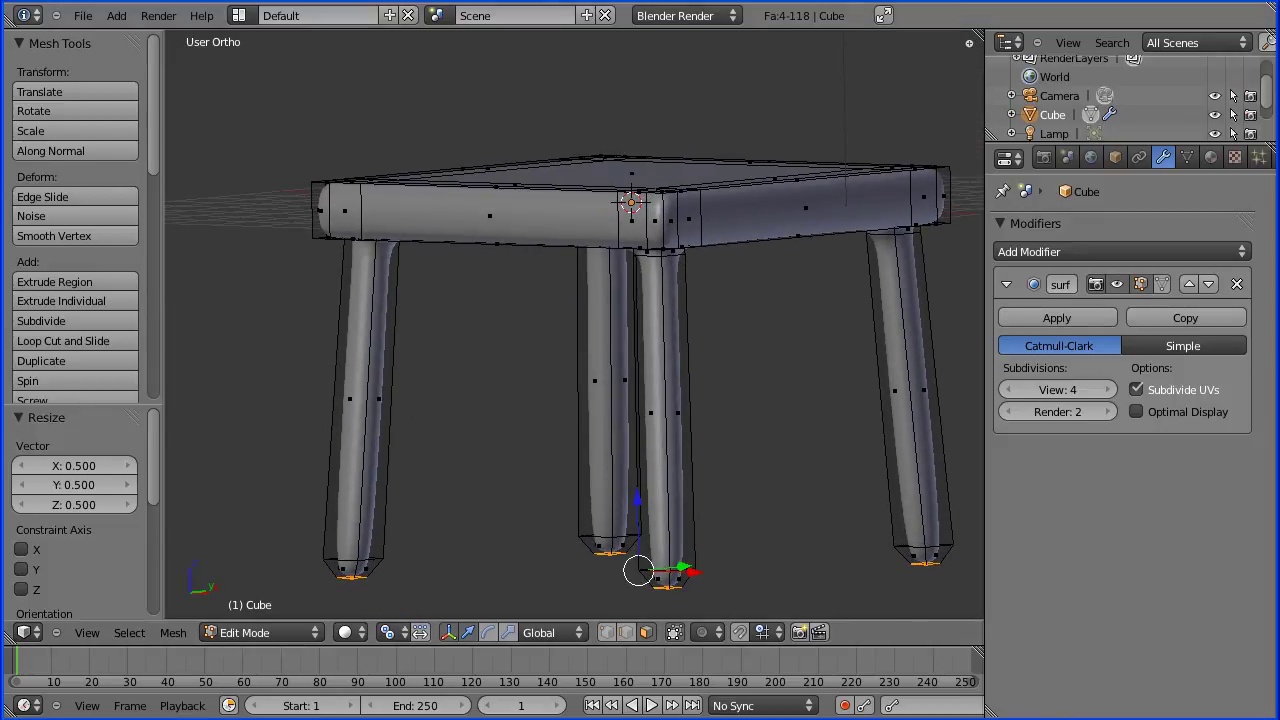